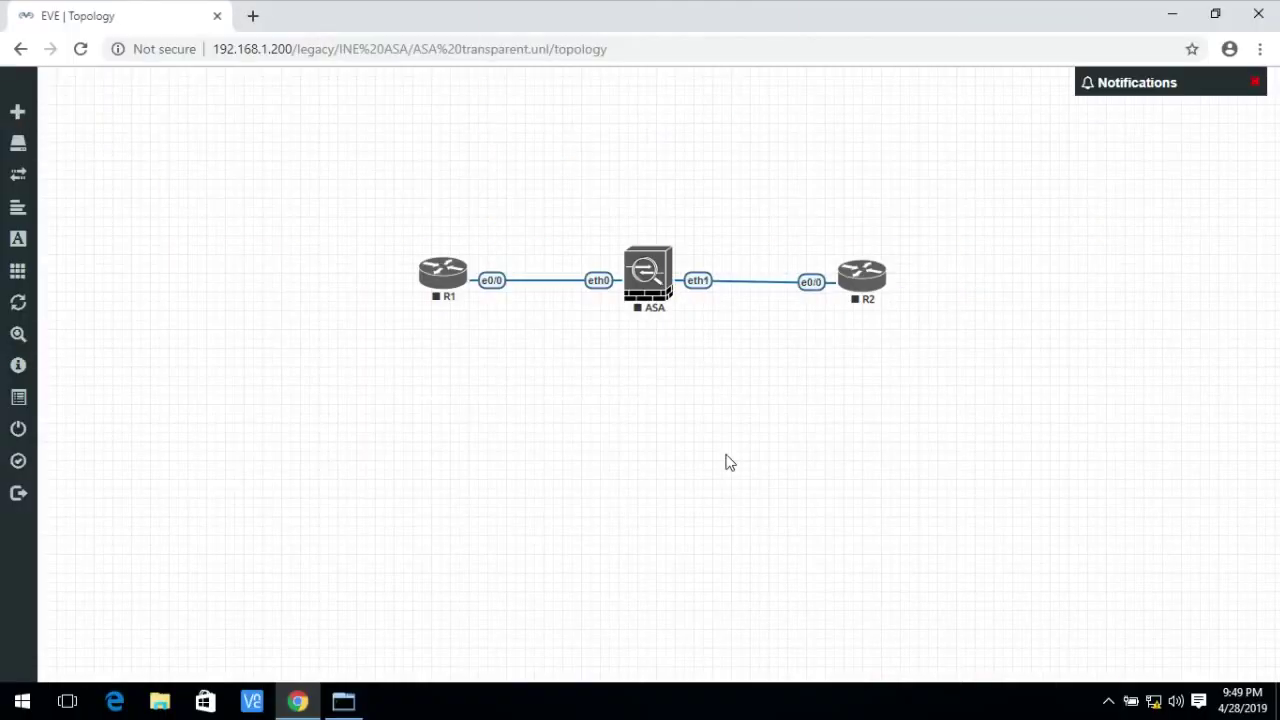
Add a switch node between the ASA and R2, link it, and tidy the node positions.
right_click(712, 114)
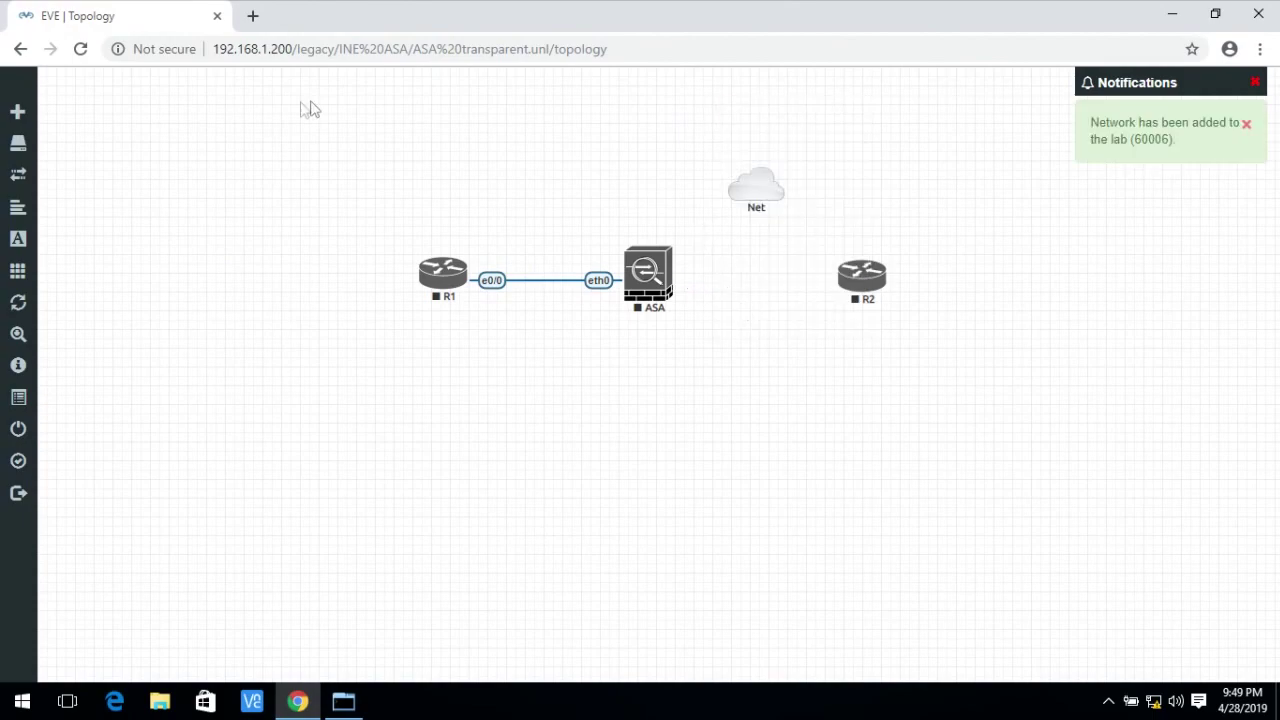
right_click(730, 274)
left_click(781, 312)
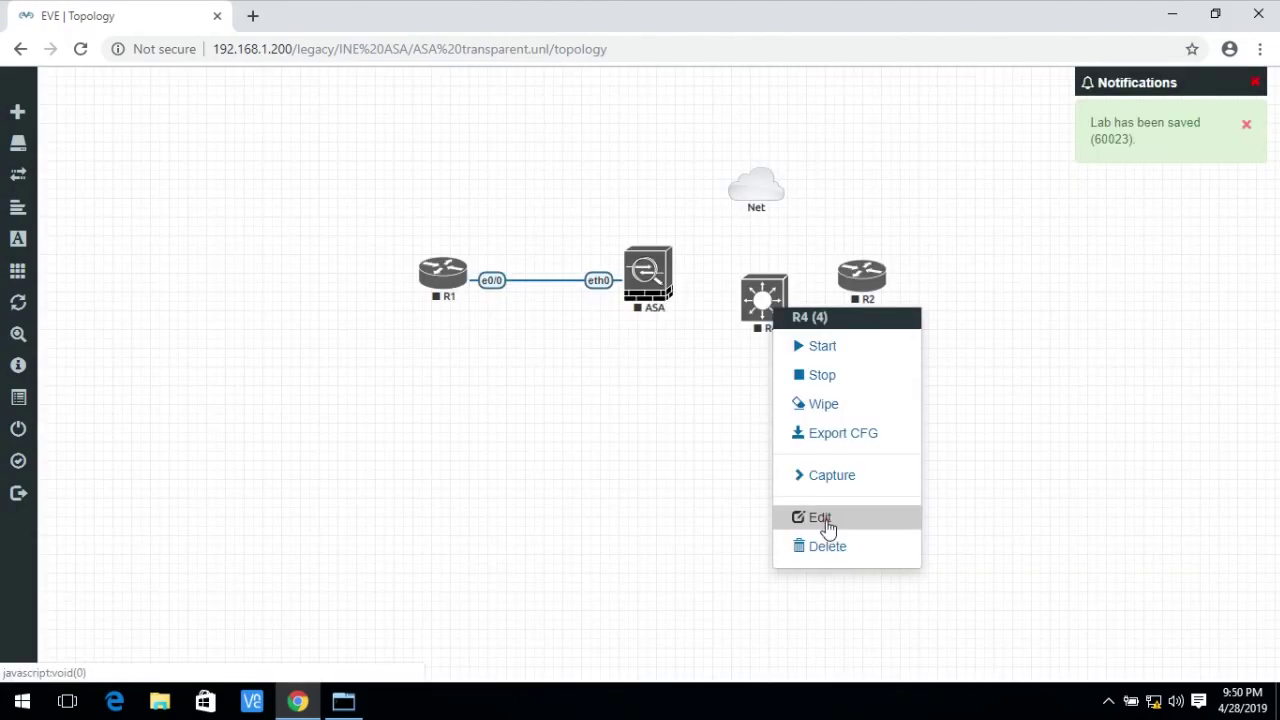
left_click(818, 517)
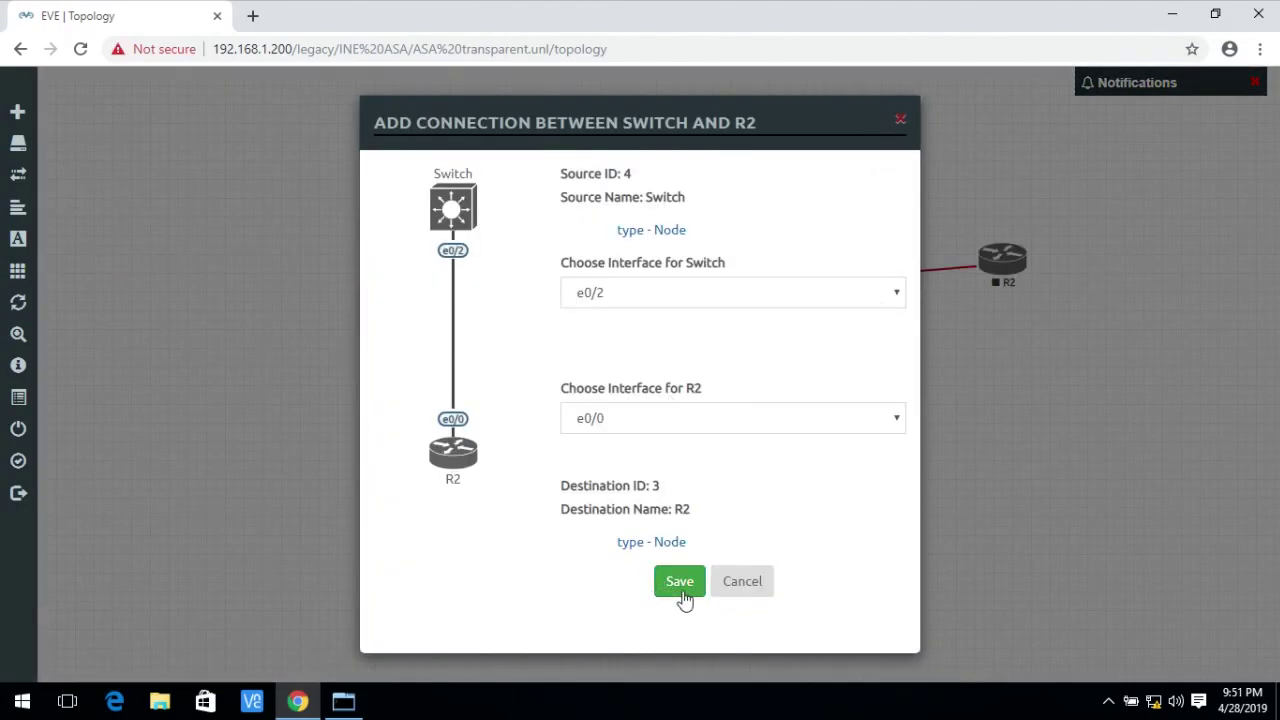
left_click(683, 592)
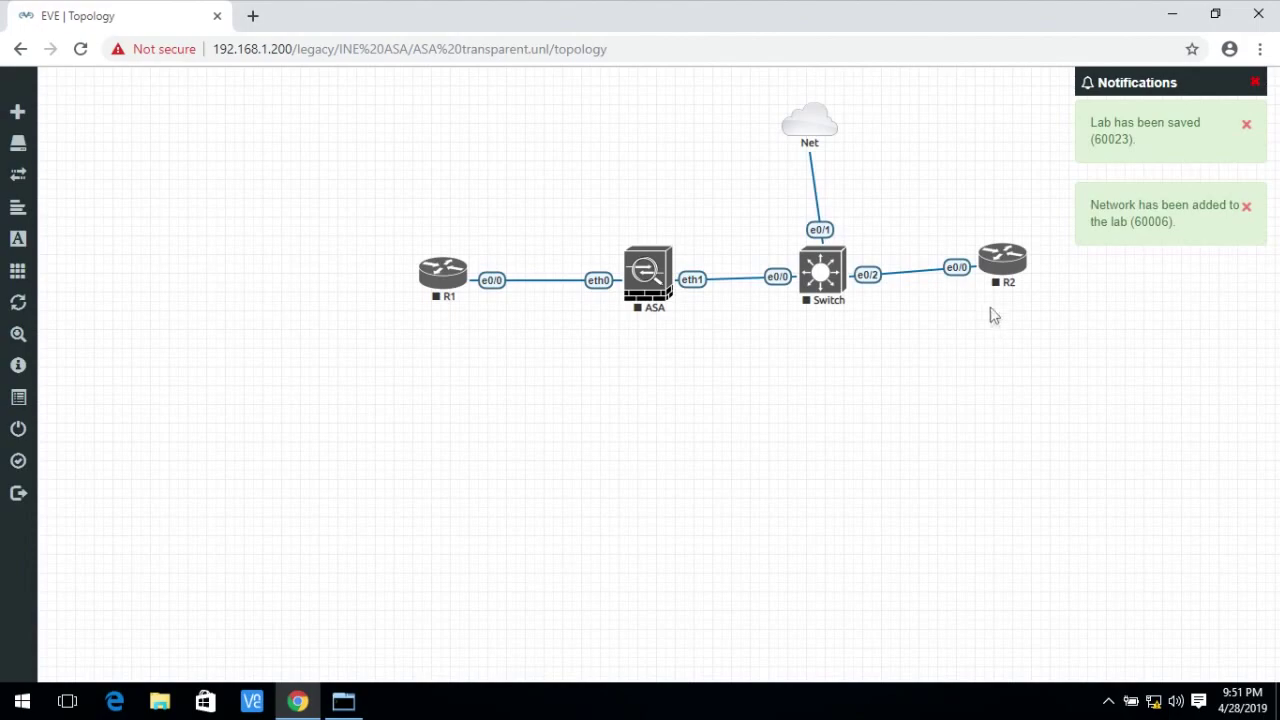
left_click_drag(1000, 275, 997, 287)
left_click_drag(798, 120, 812, 126)
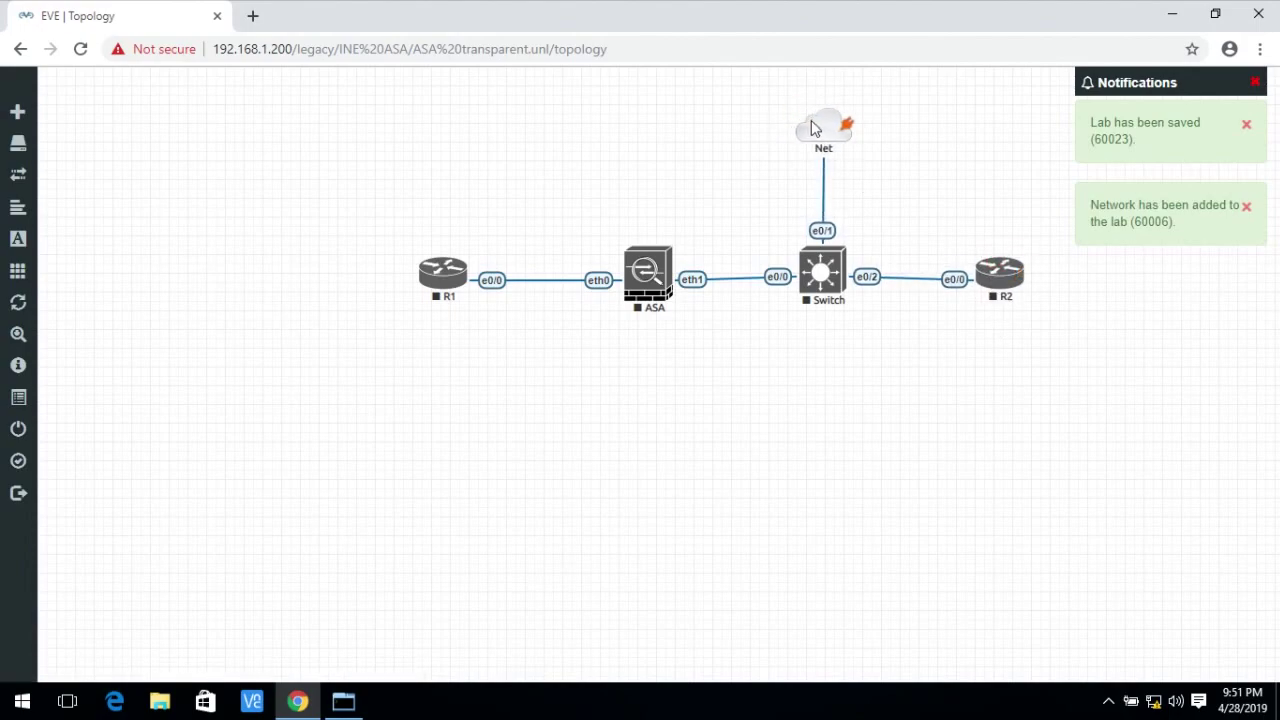
Rename the Net cloud to 'TFTP SERVER'.
double_click(811, 120)
type("TFTP SERVER")
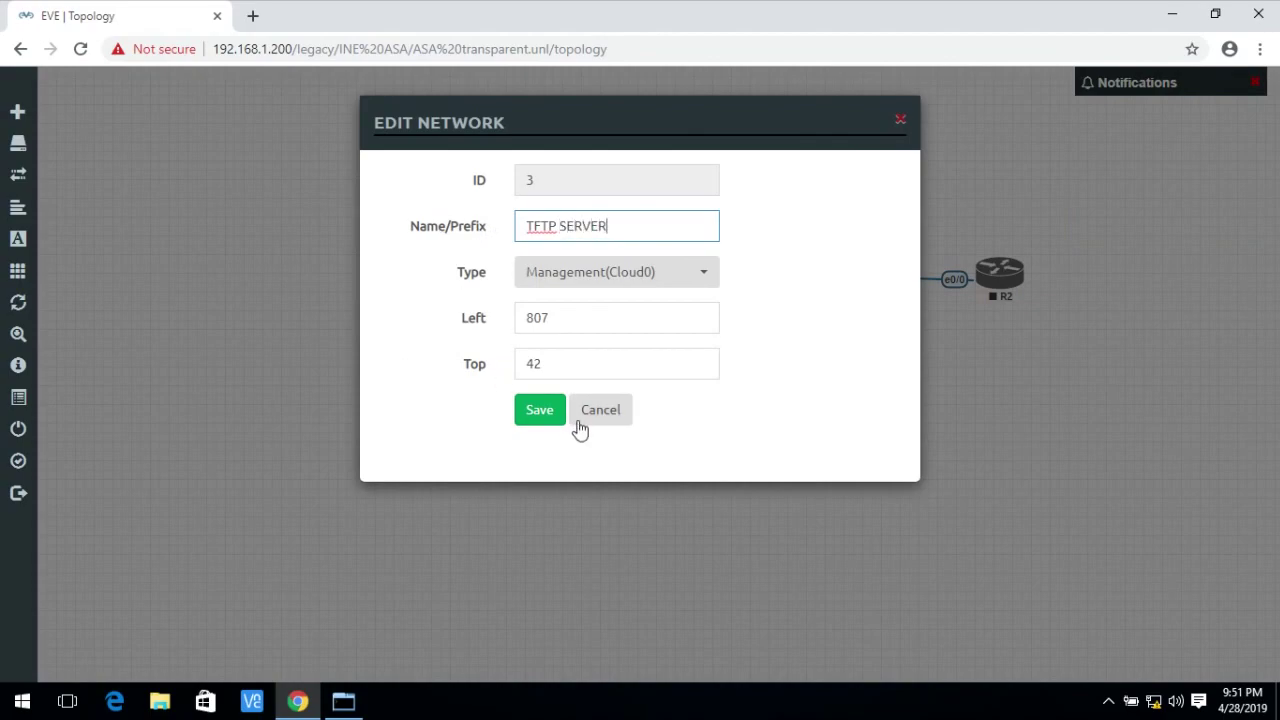
left_click(538, 410)
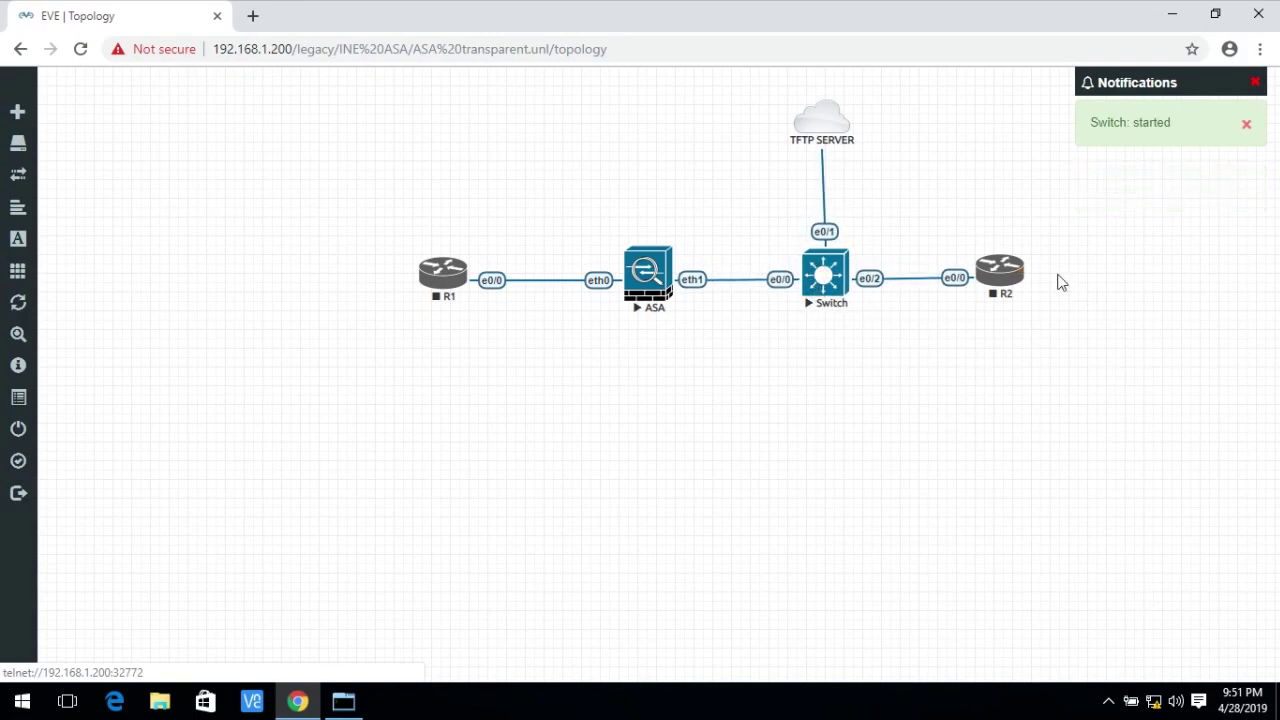
Start routers R2 and R1, then make the terminal window slightly taller.
right_click(1001, 272)
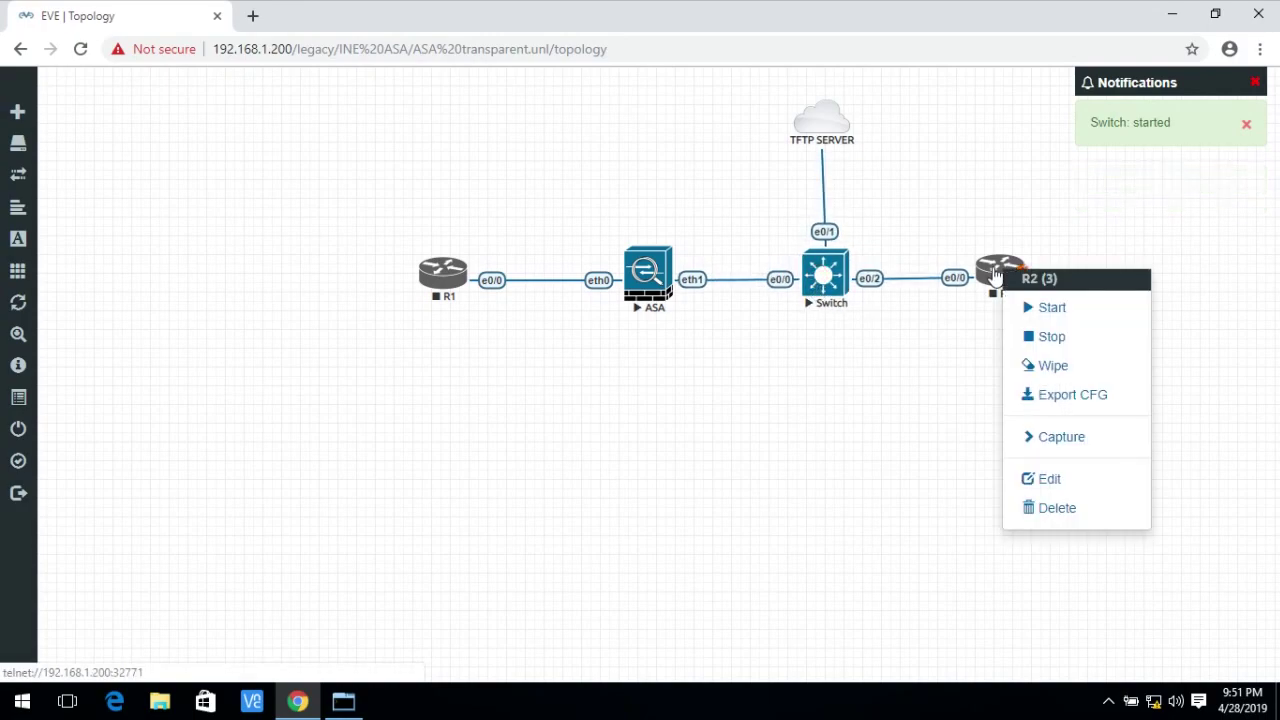
left_click(1046, 308)
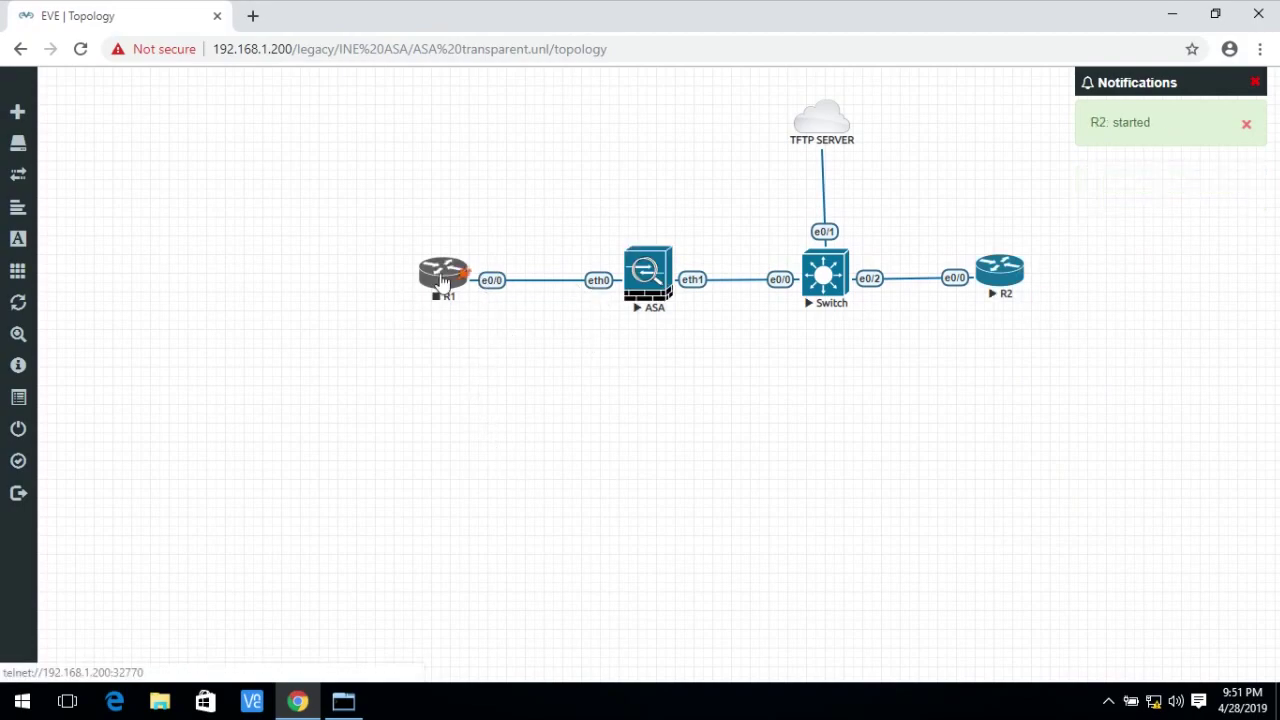
right_click(443, 280)
left_click(498, 316)
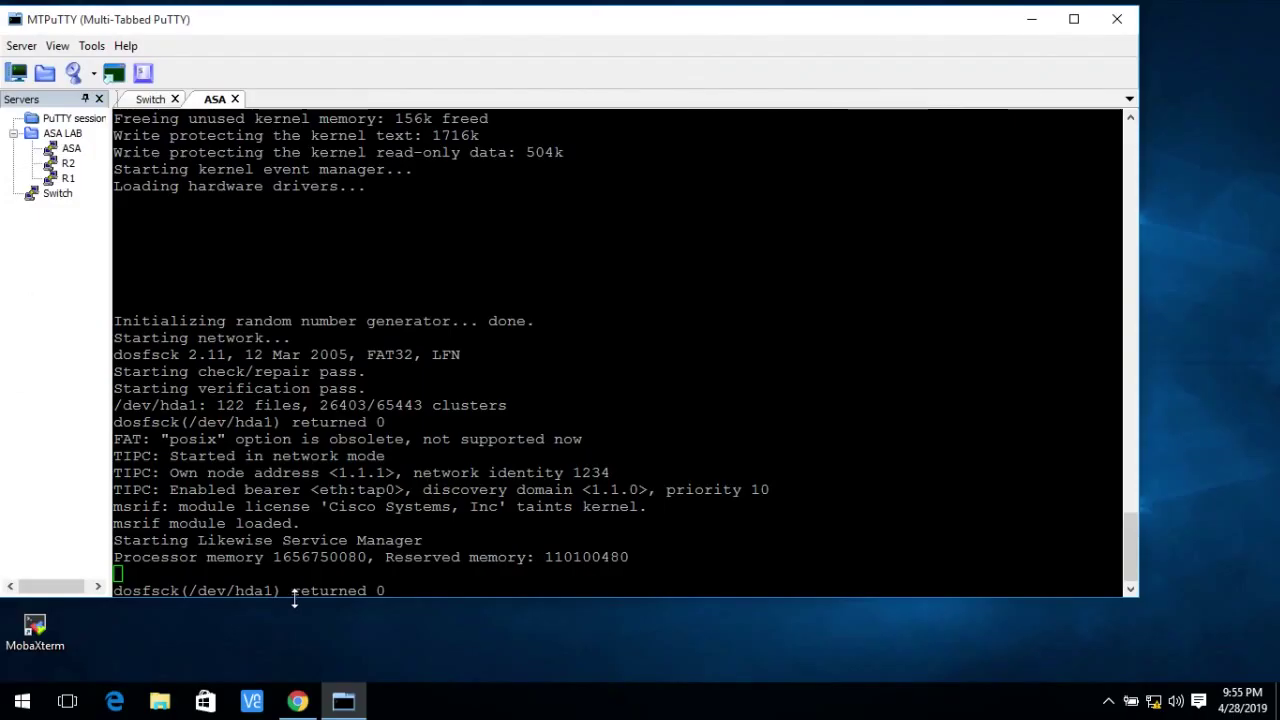
left_click_drag(294, 597, 293, 612)
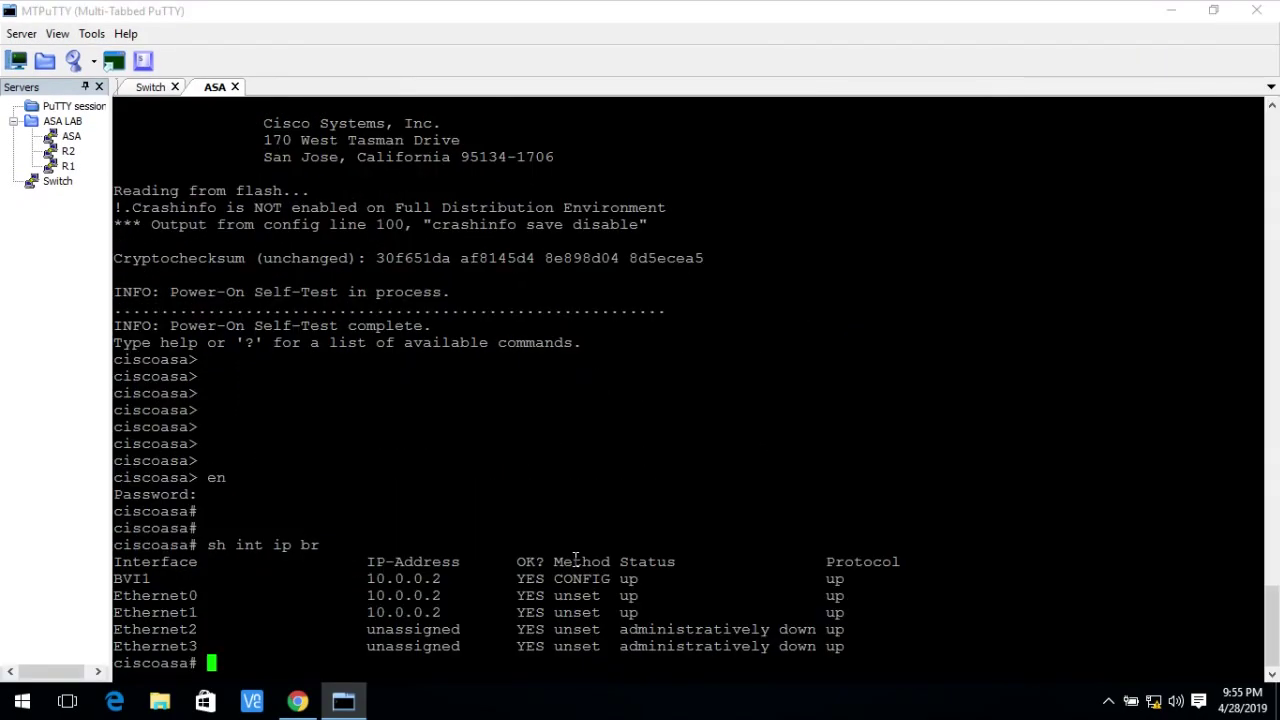
Check the firewall mode, then disable transparent mode with 'no firewall transparent'.
type("sh fir")
key("Tab")
key("Return")
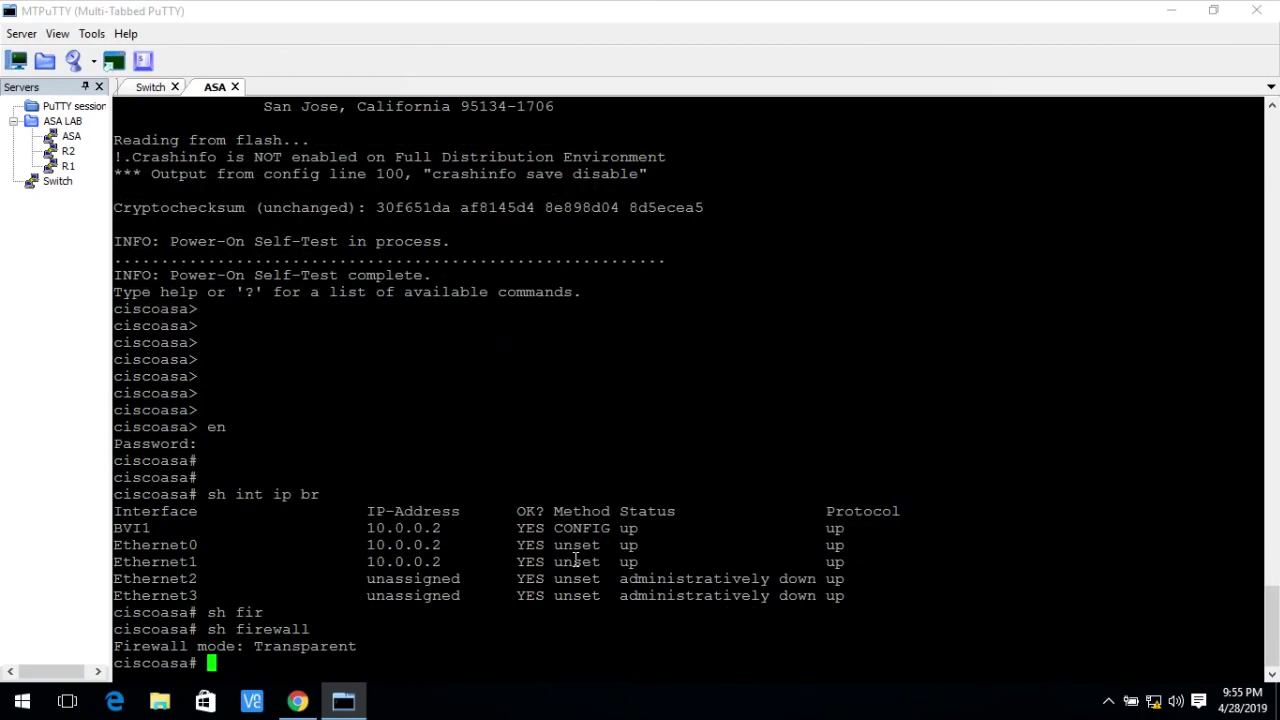
type("config t")
key("Return")
key("Return")
key("Return")
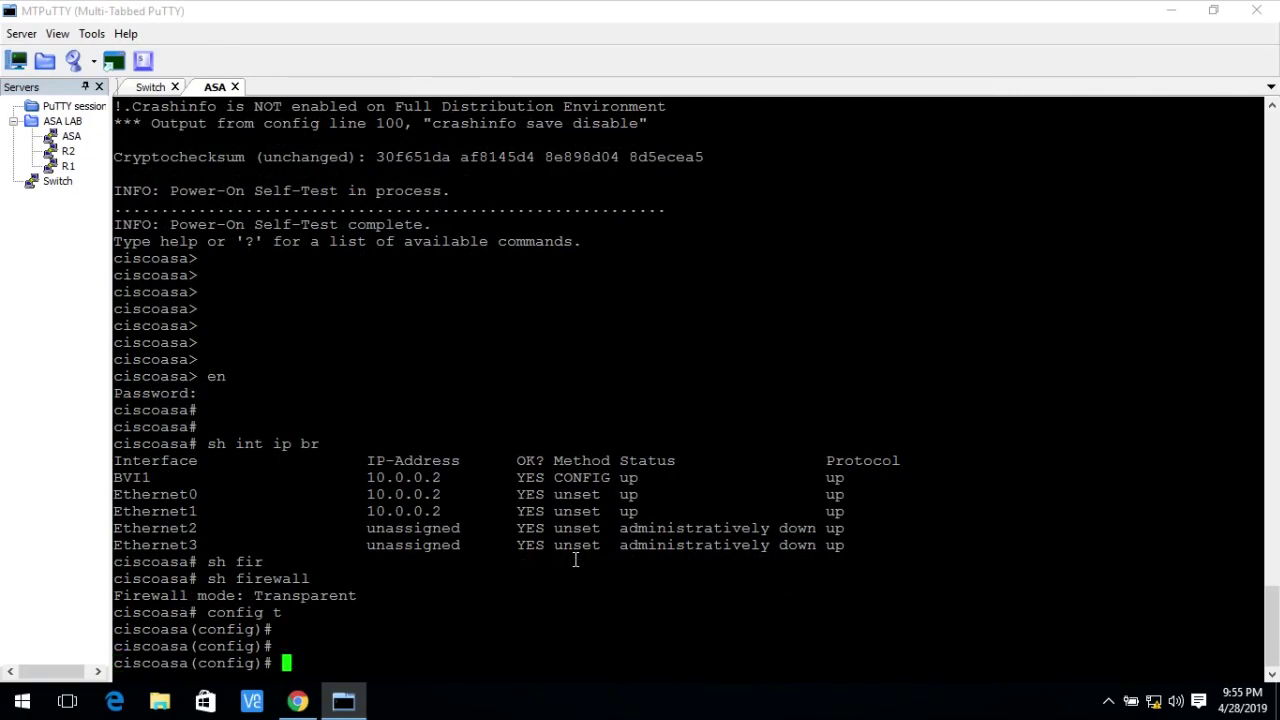
type("no firew")
key("Tab")
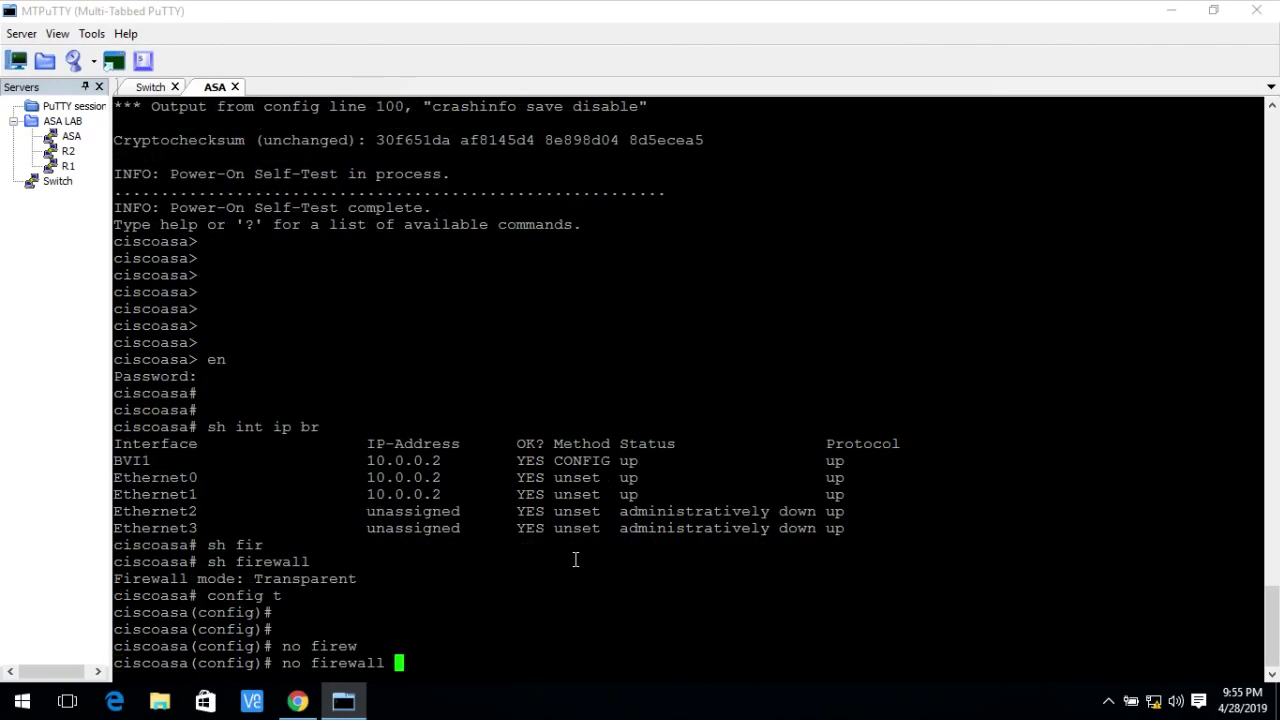
type("tra")
key("Tab")
key("Return")
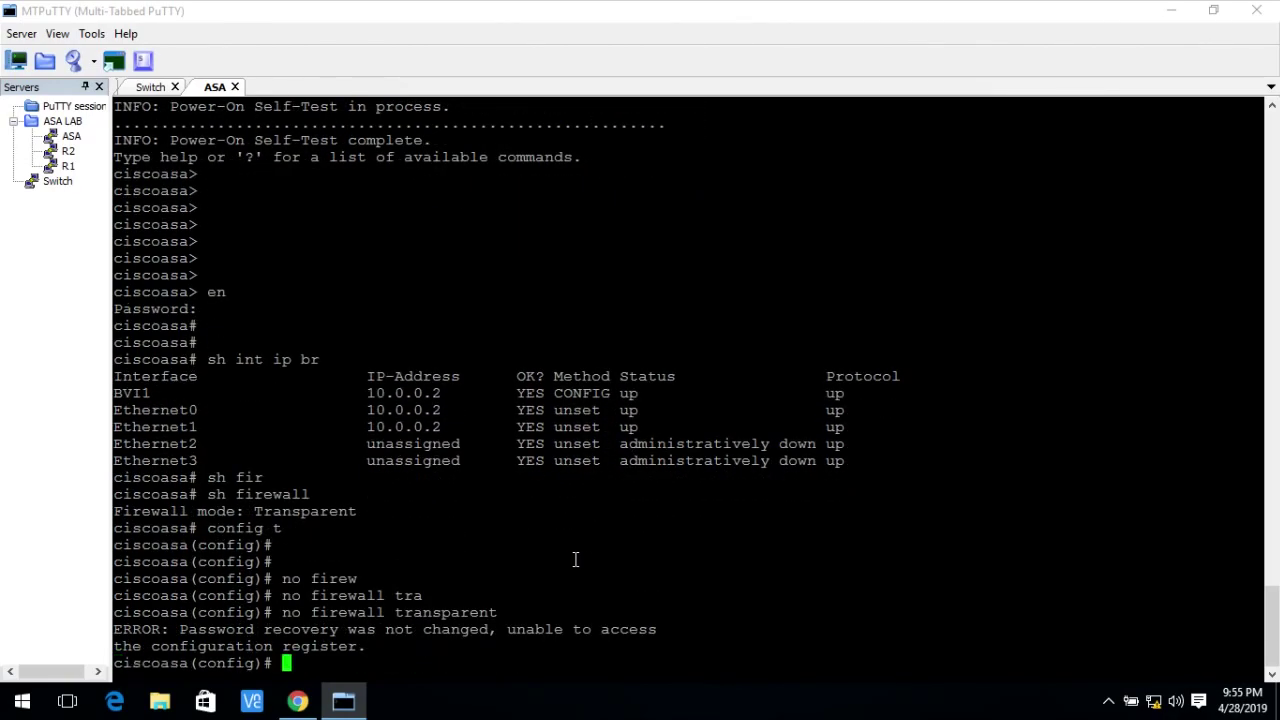
Verify the firewall mode is now Router and the interfaces are unassigned.
key("Return")
type("sh fir")
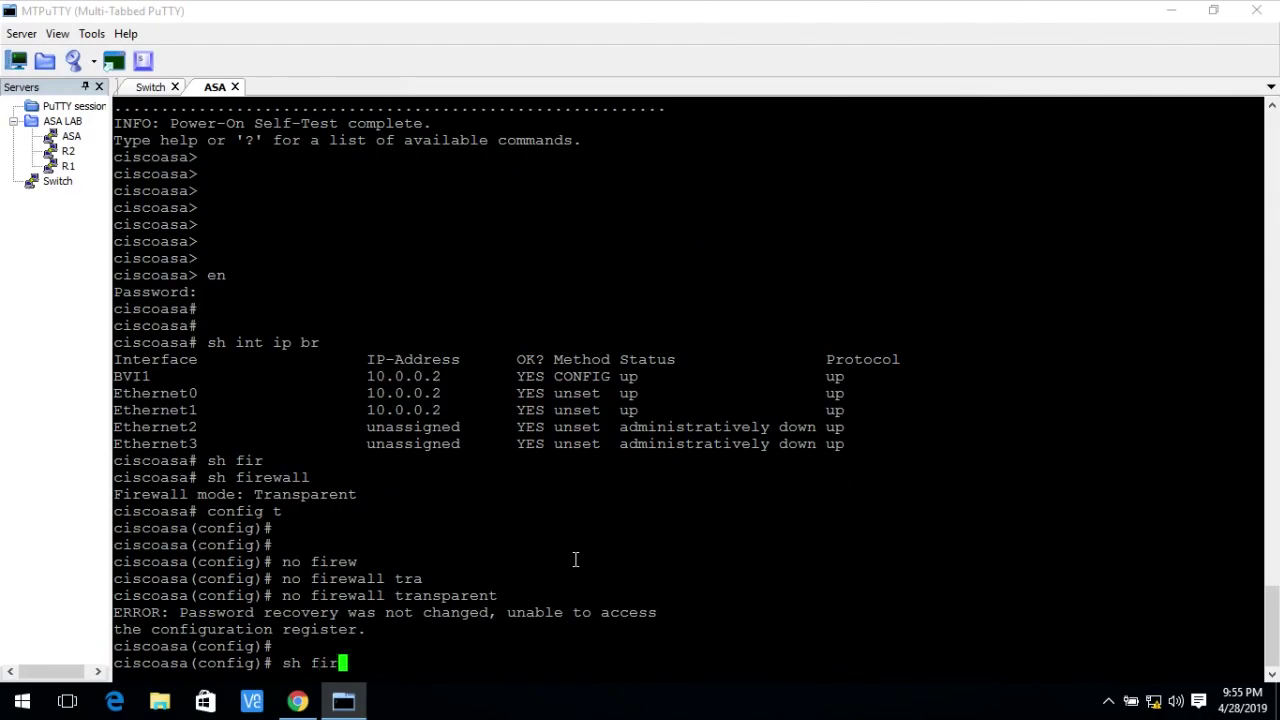
type("ewall")
key("Return")
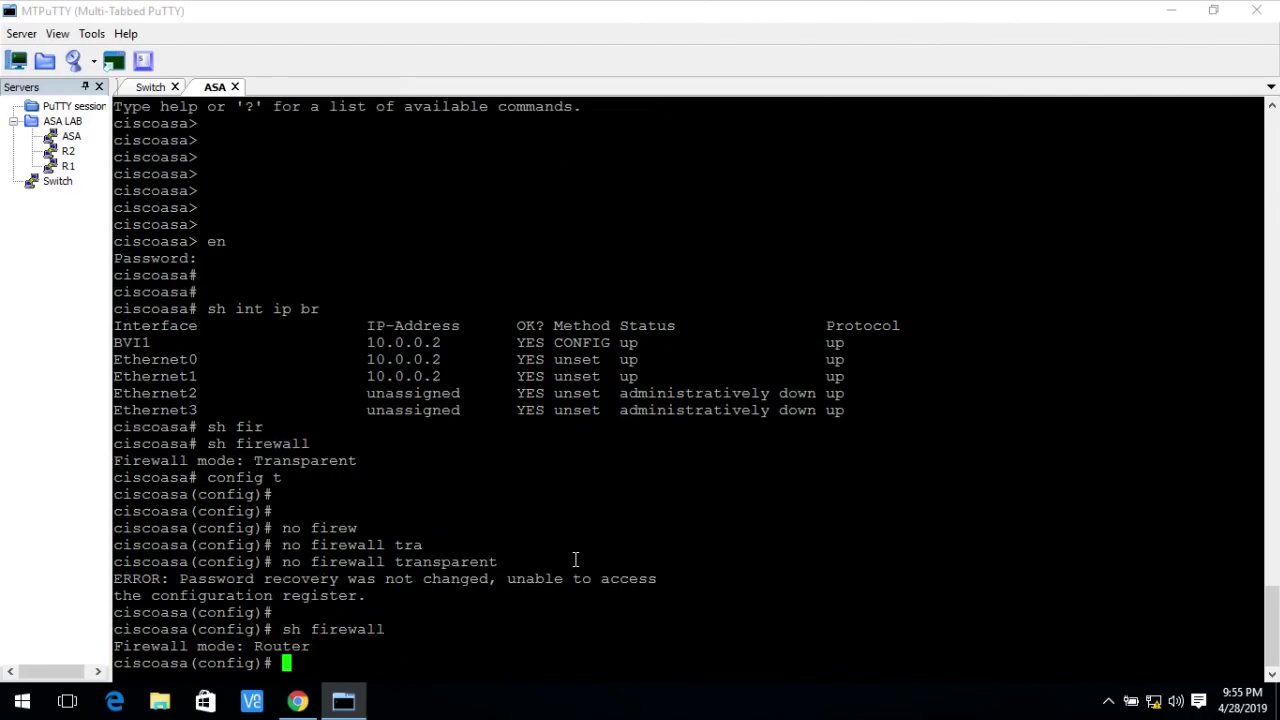
key("Return")
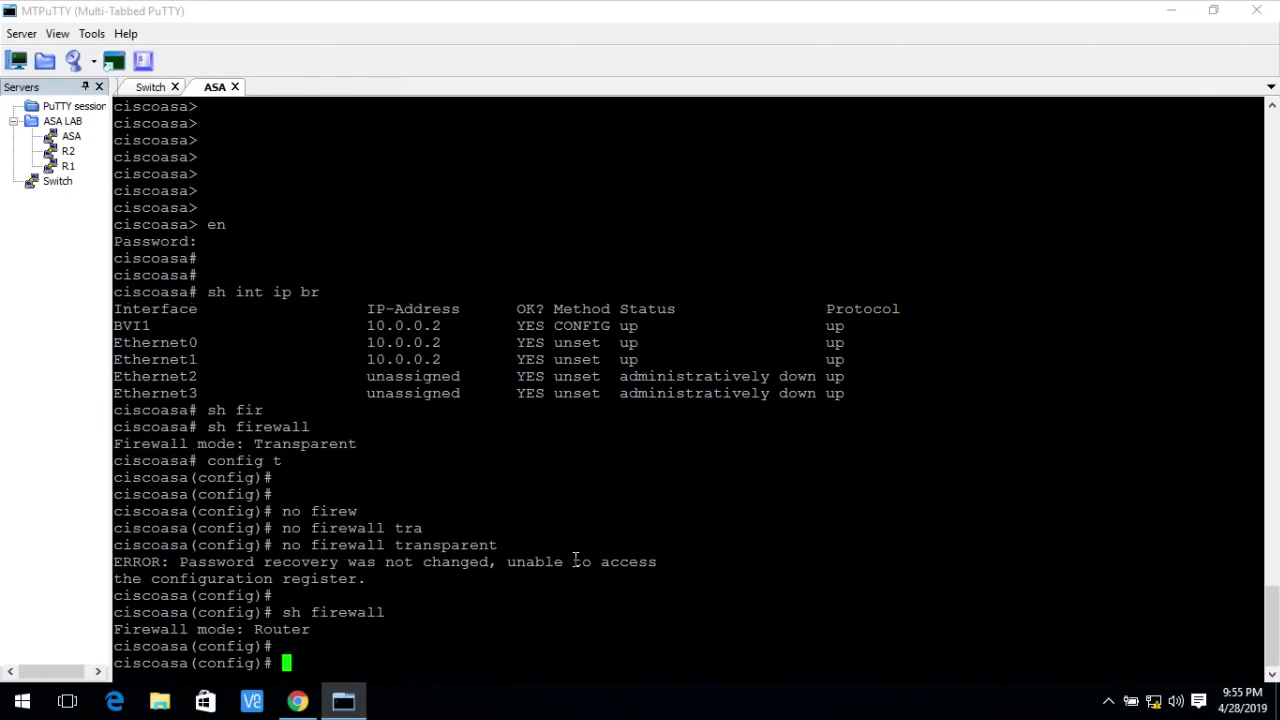
type("sh int ip br")
key("Return")
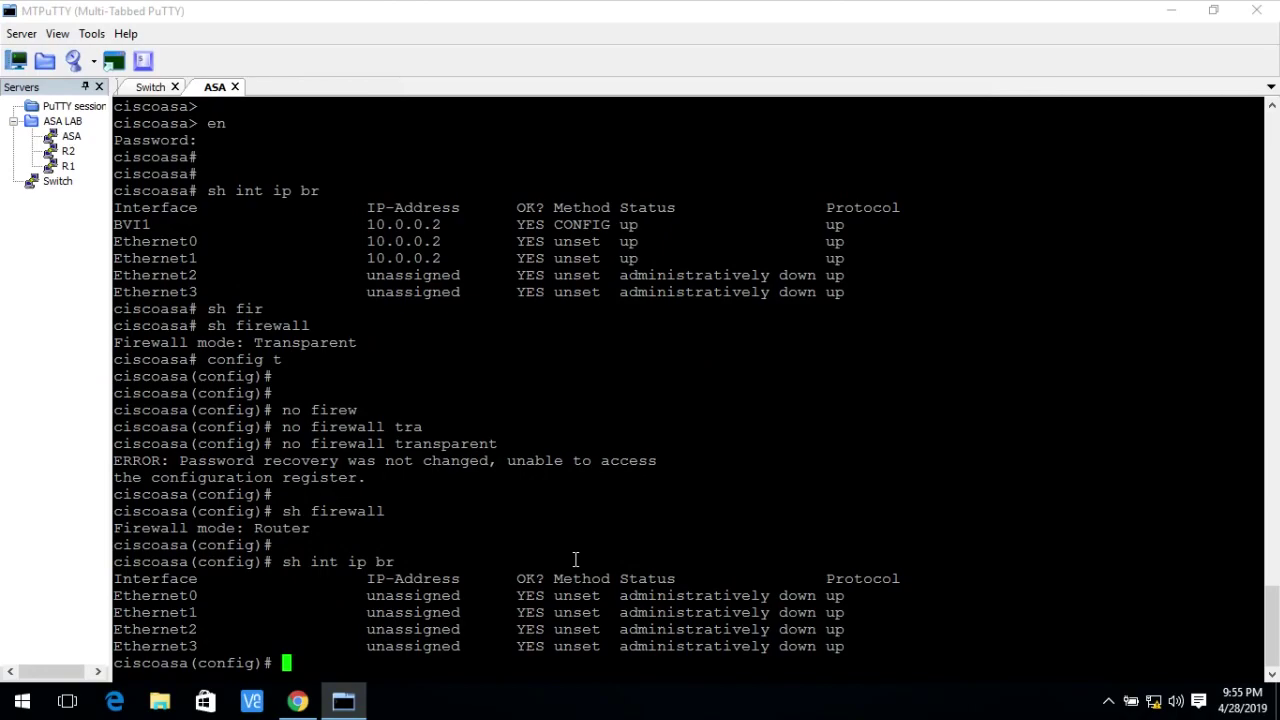
Configure Ethernet1 with 192.168.1.100 255.255.255.0, nameif outside, and no shutdown.
type("int eth1")
key("Return")
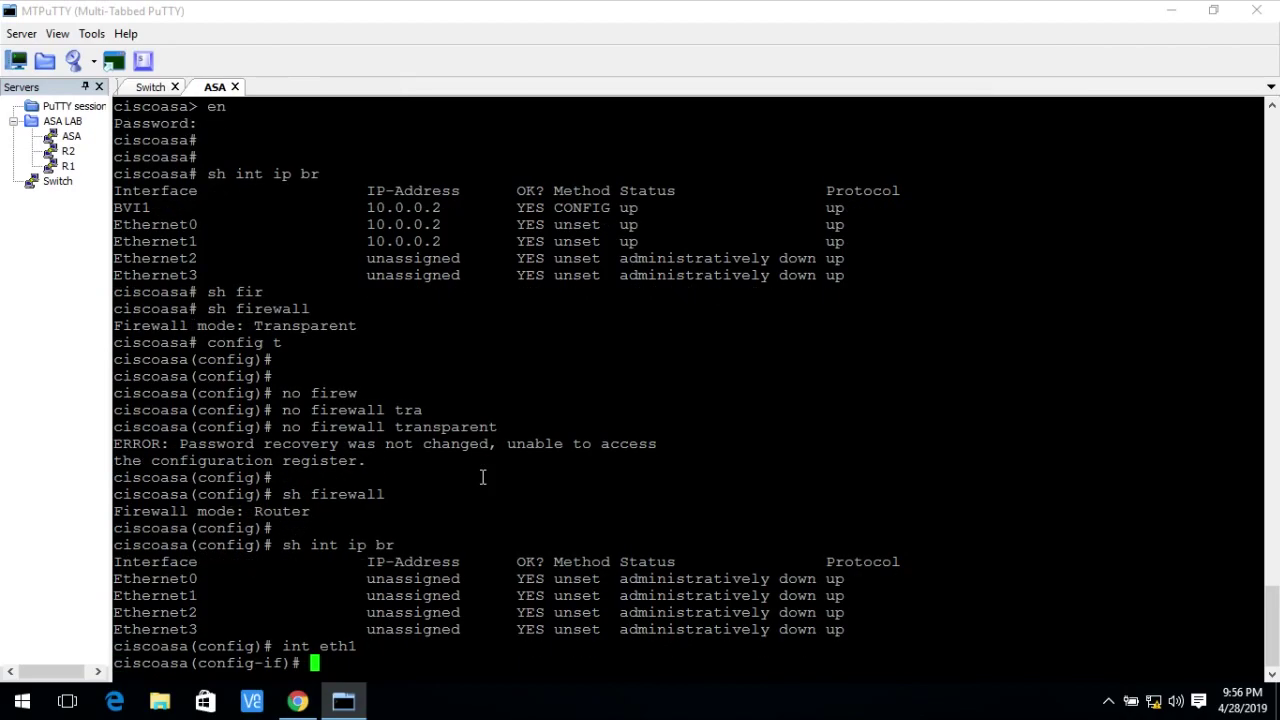
type("ip add 192.1")
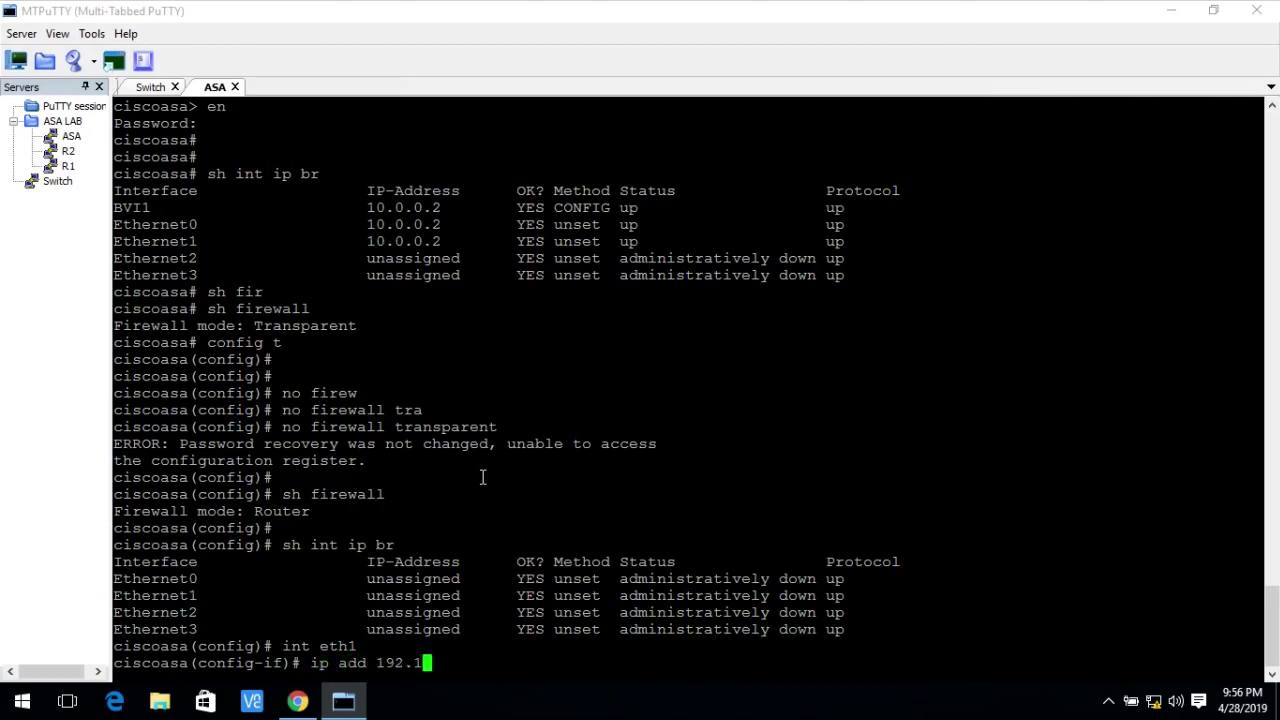
type("68.1.100 255.255")
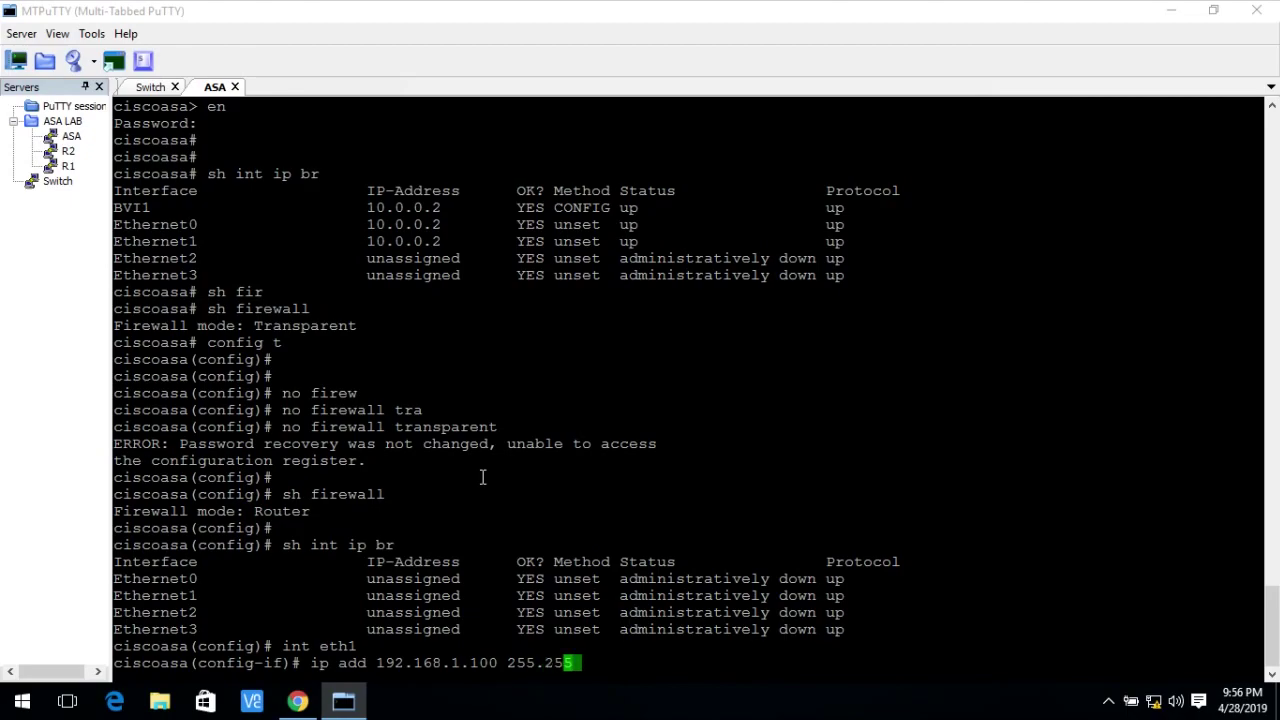
type(".255.0")
key("Return")
type("nam")
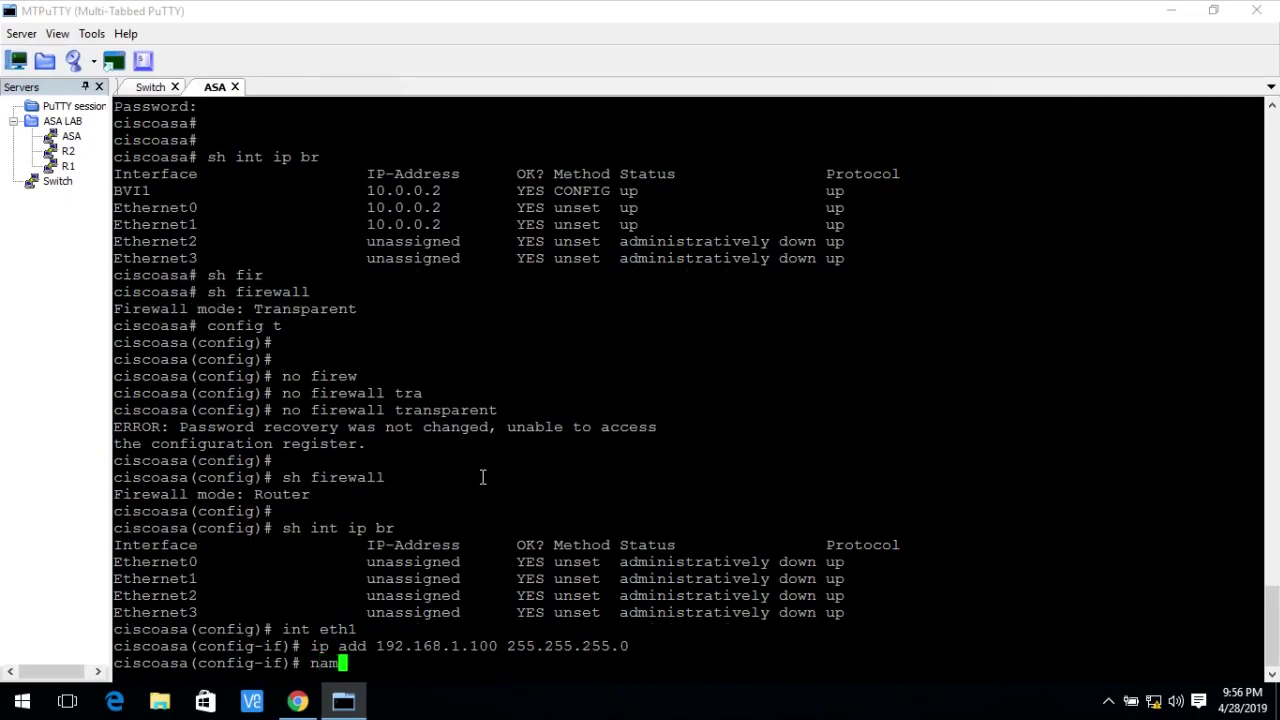
type("eif outside")
key("Return")
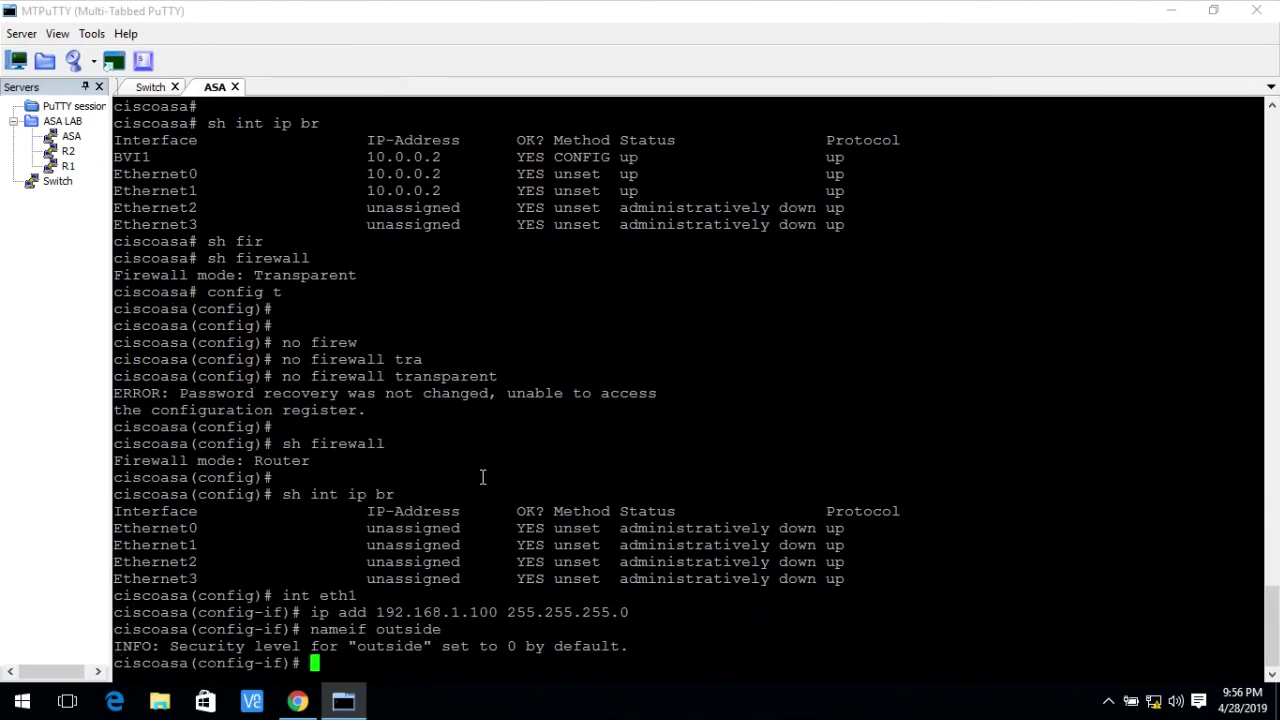
type("no shut")
key("Return")
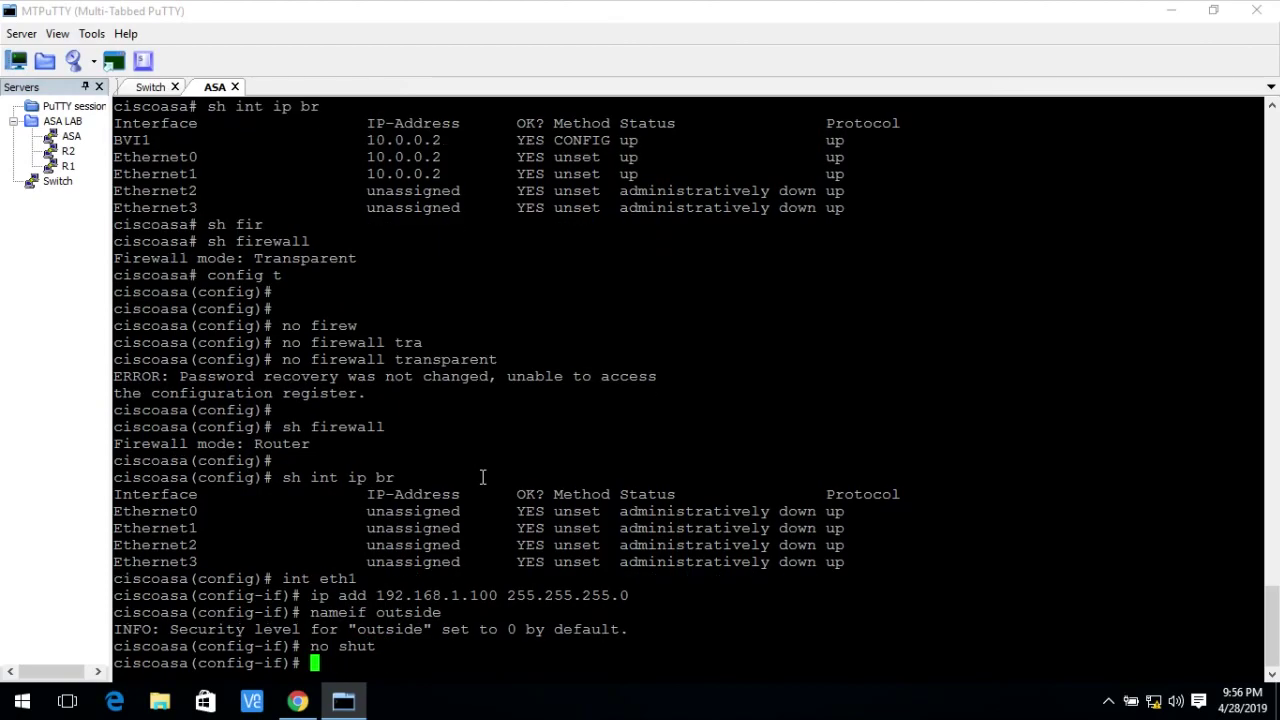
type("exit")
key("Return")
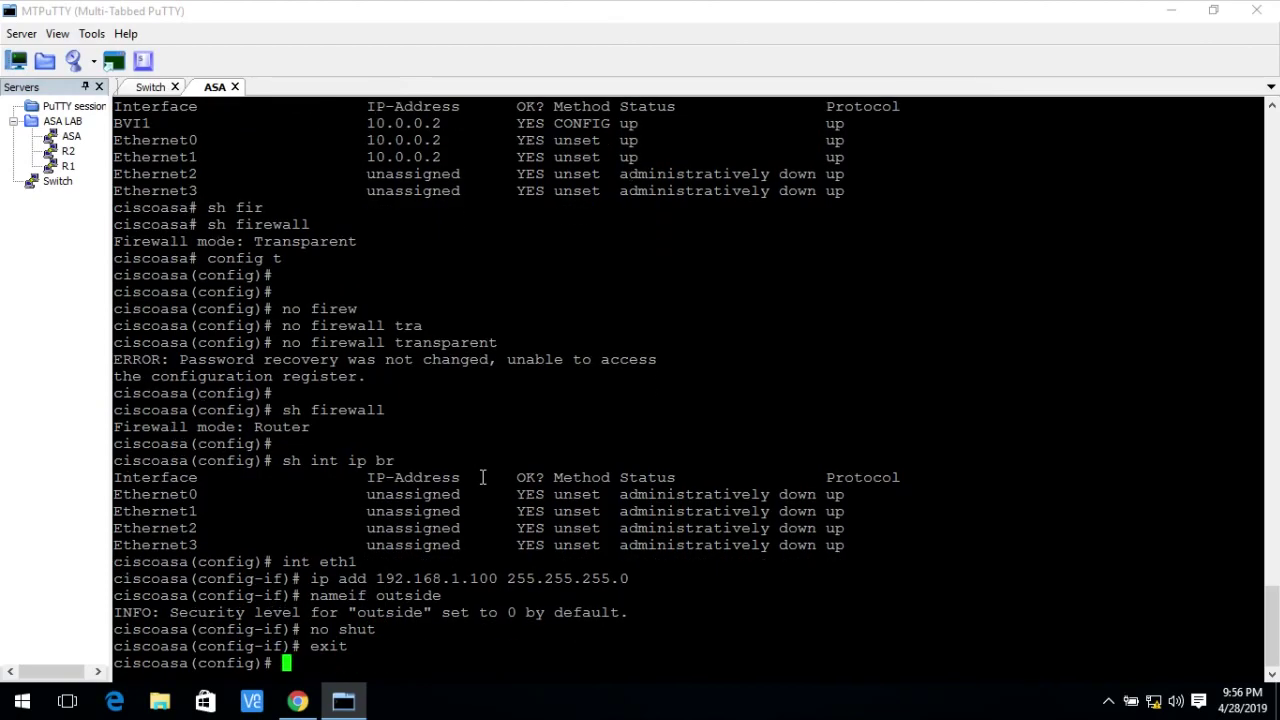
key("Return")
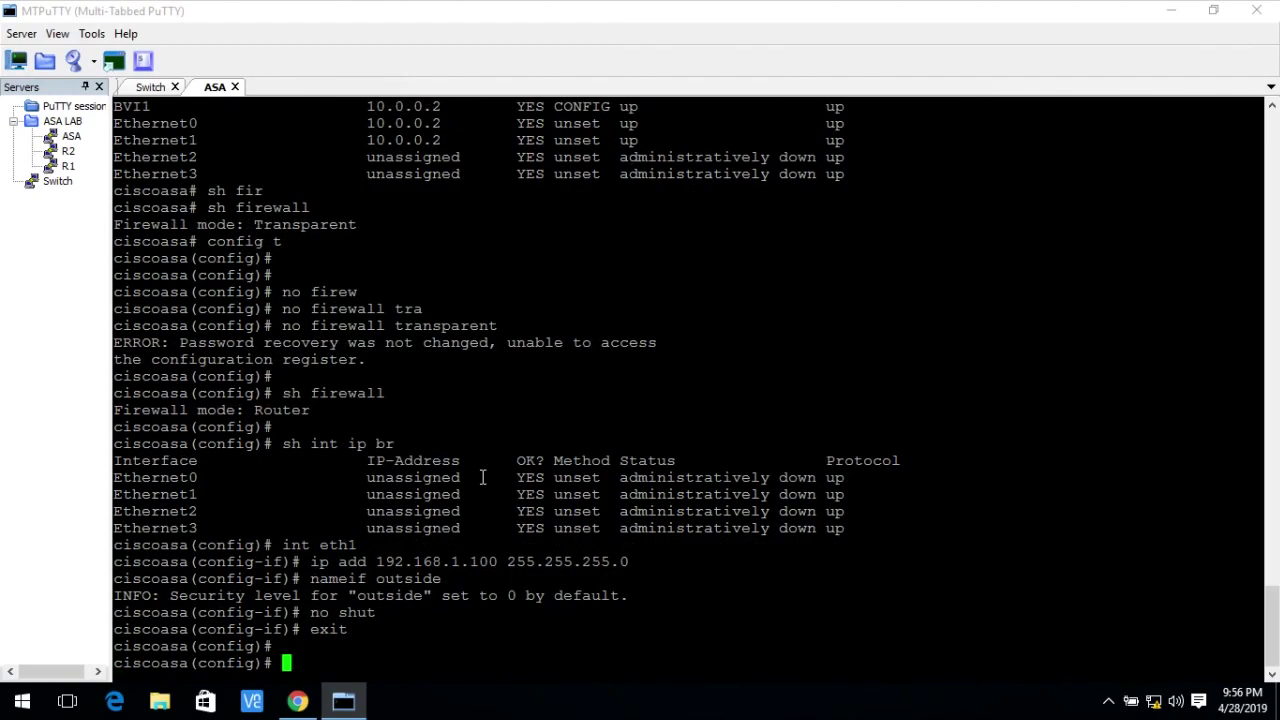
Configure Ethernet0 with 10.0.0.254 255.255.255.0, nameif inside, and no shutdown.
type("int eth0")
key("Return")
type("ip")
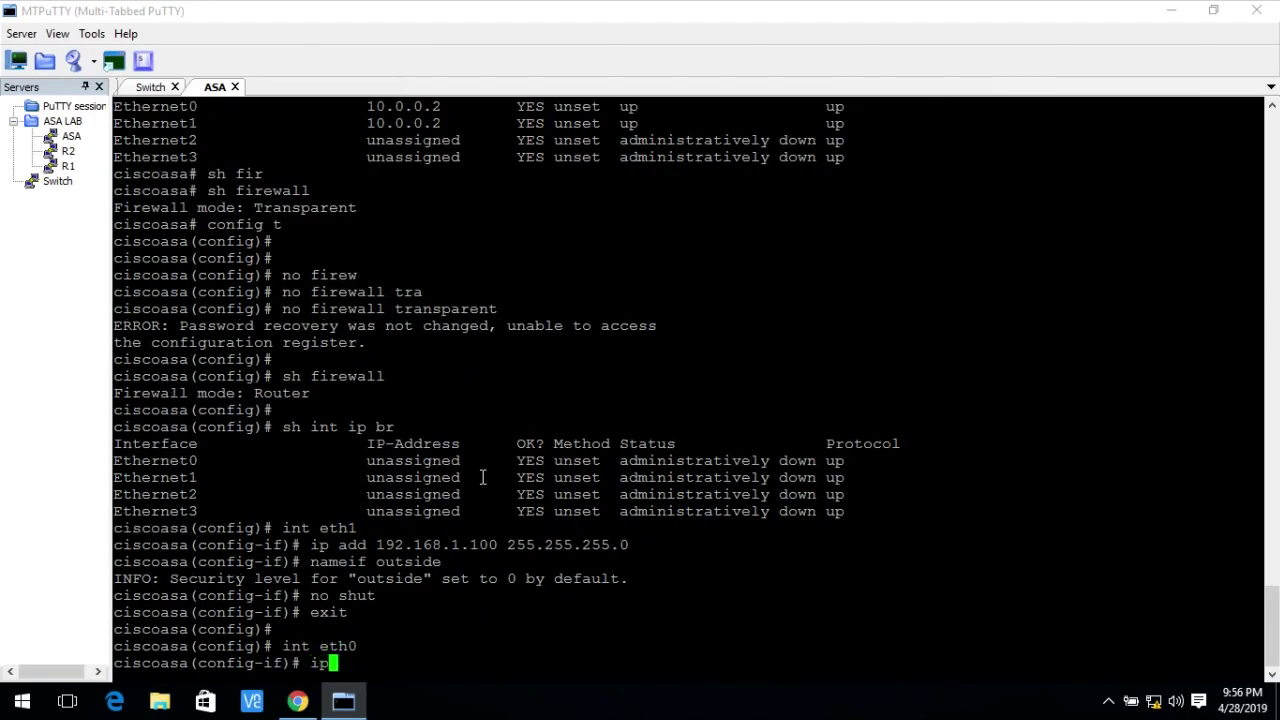
type(" add 10.0.0.1 255")
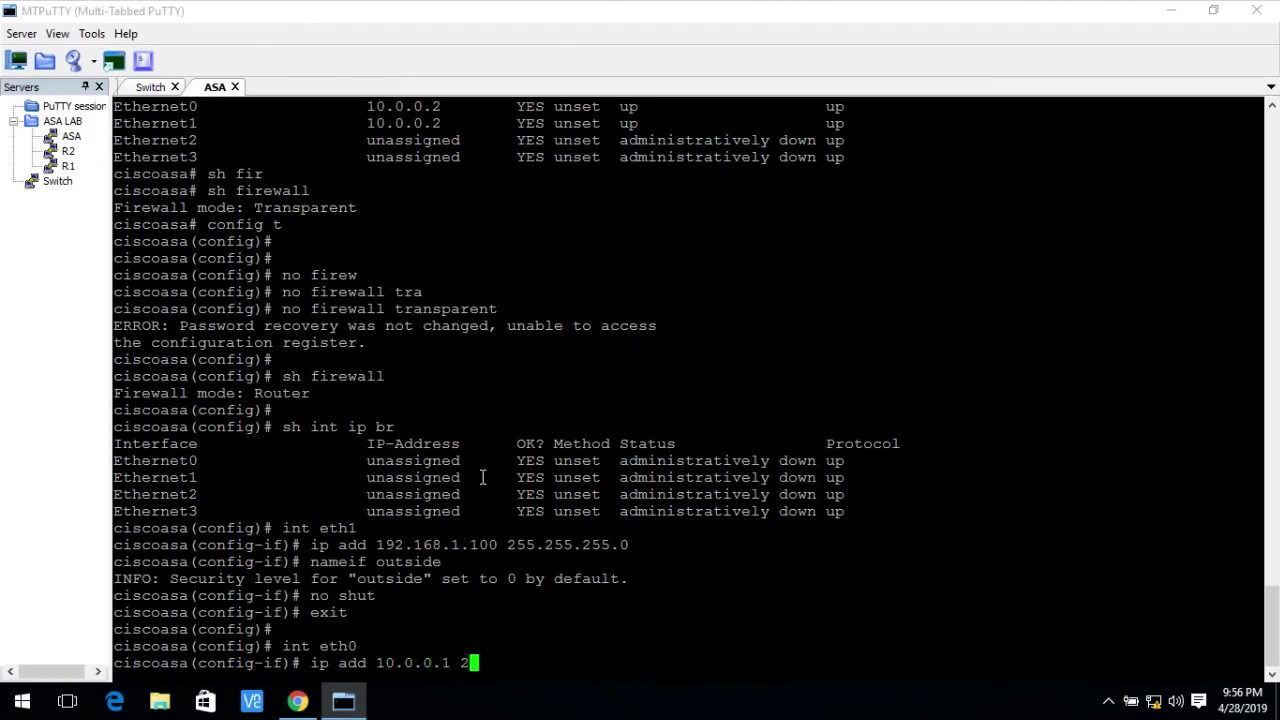
key("BackSpace")
key("BackSpace")
key("BackSpace")
key("BackSpace")
key("BackSpace")
type("254 255.255.255.0")
key("Return")
type("na")
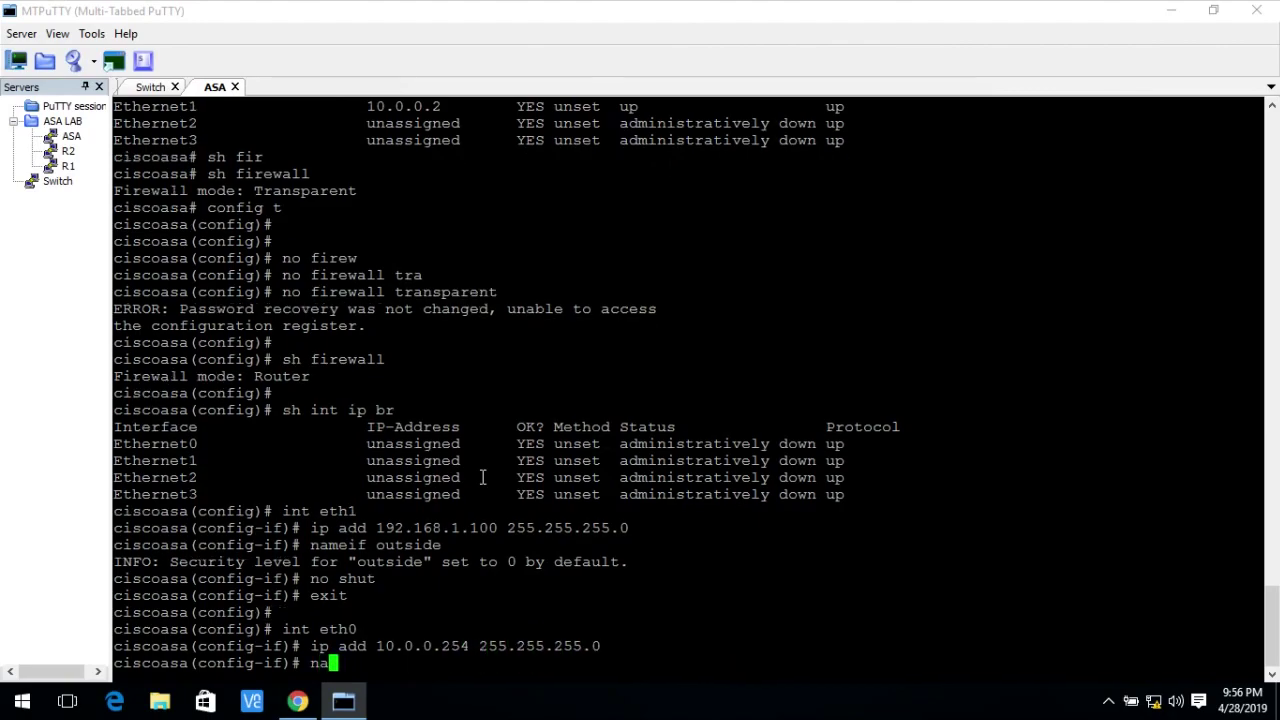
type("meif inside")
key("Return")
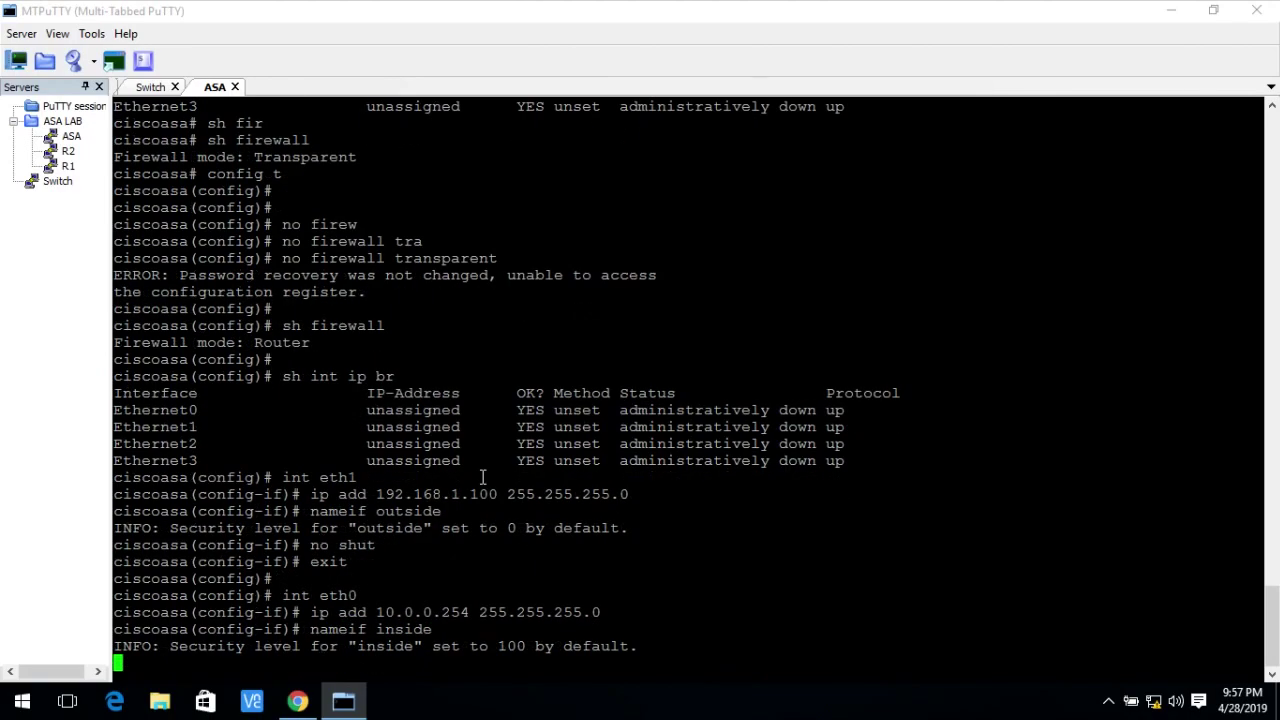
key("Return")
type("no shut")
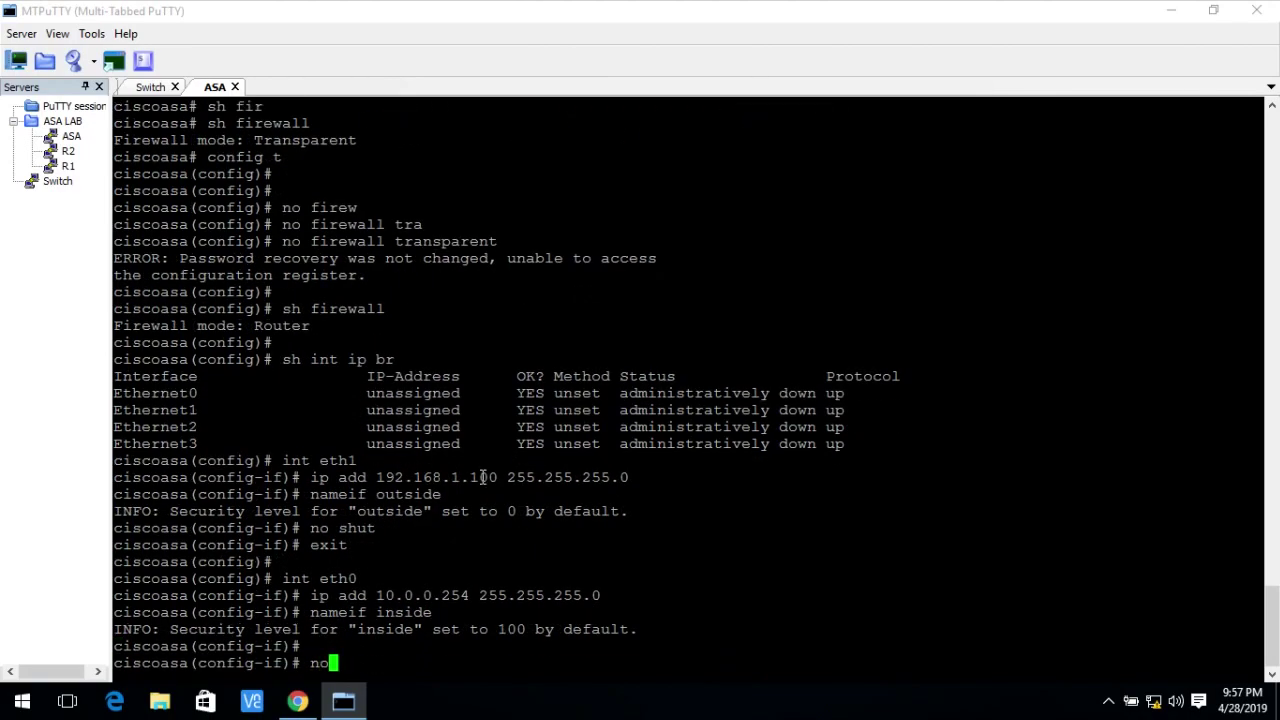
key("Return")
type("exit")
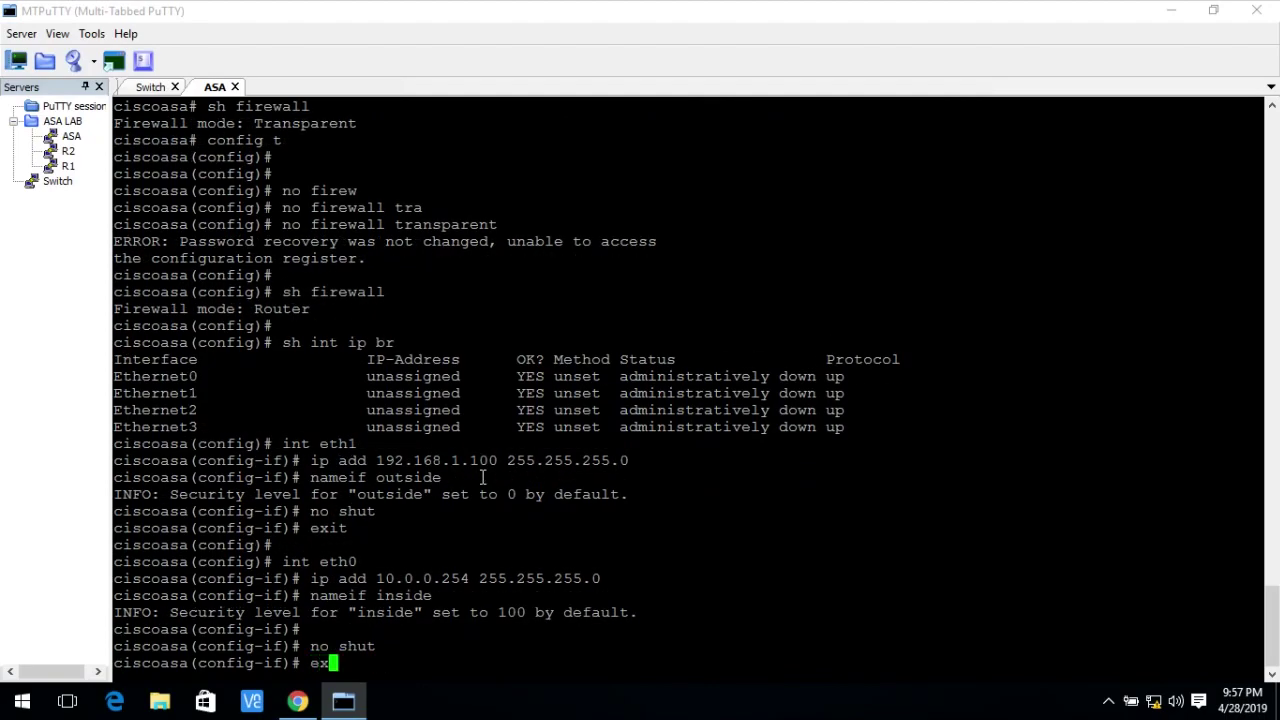
key("Return")
Run sh ip and sh int ip br to confirm Ethernet0 and Ethernet1 are up.
type("sh ip")
key("Return")
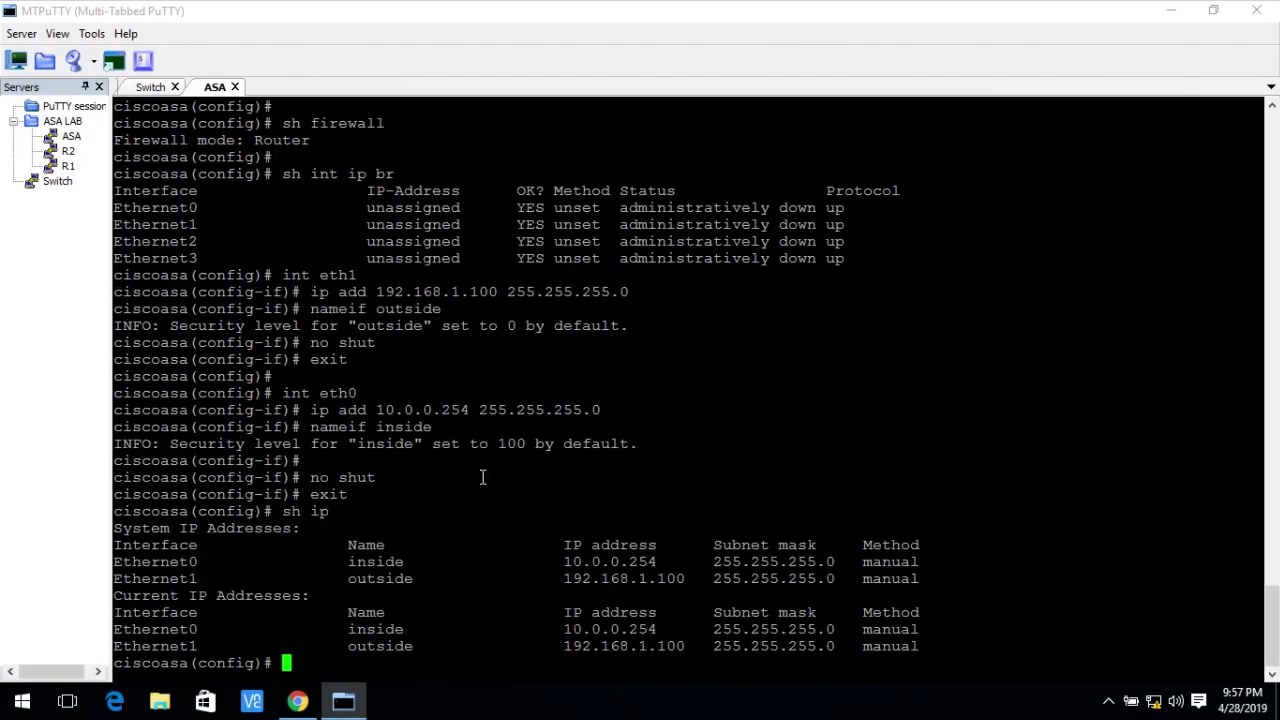
type("sh int ip br")
key("ctrl+a")
key("Return")
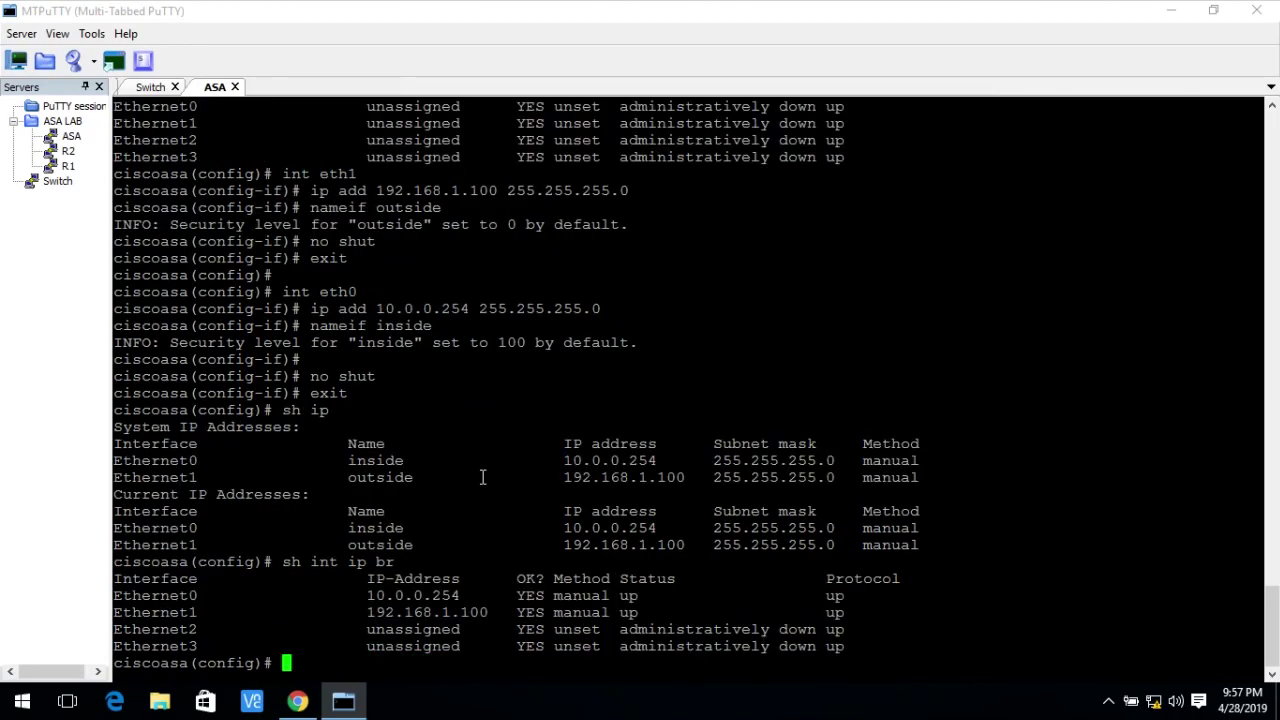
key("Return")
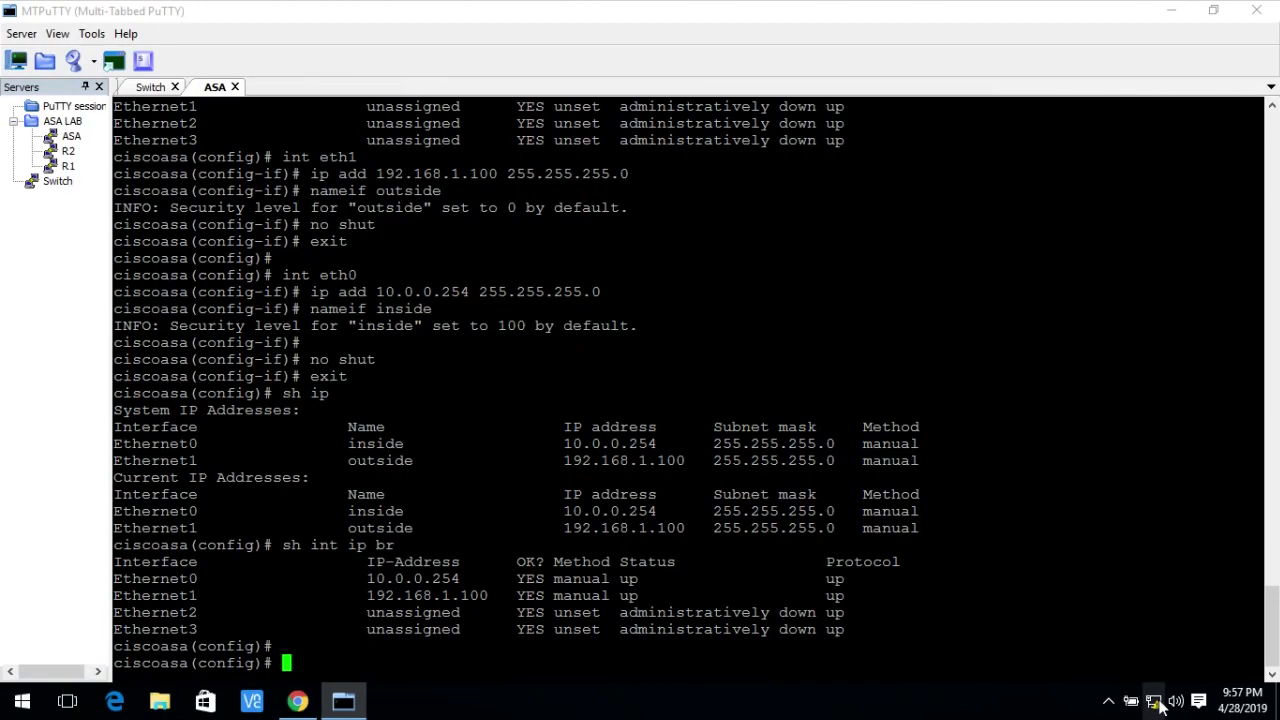
mouse_move(1158, 706)
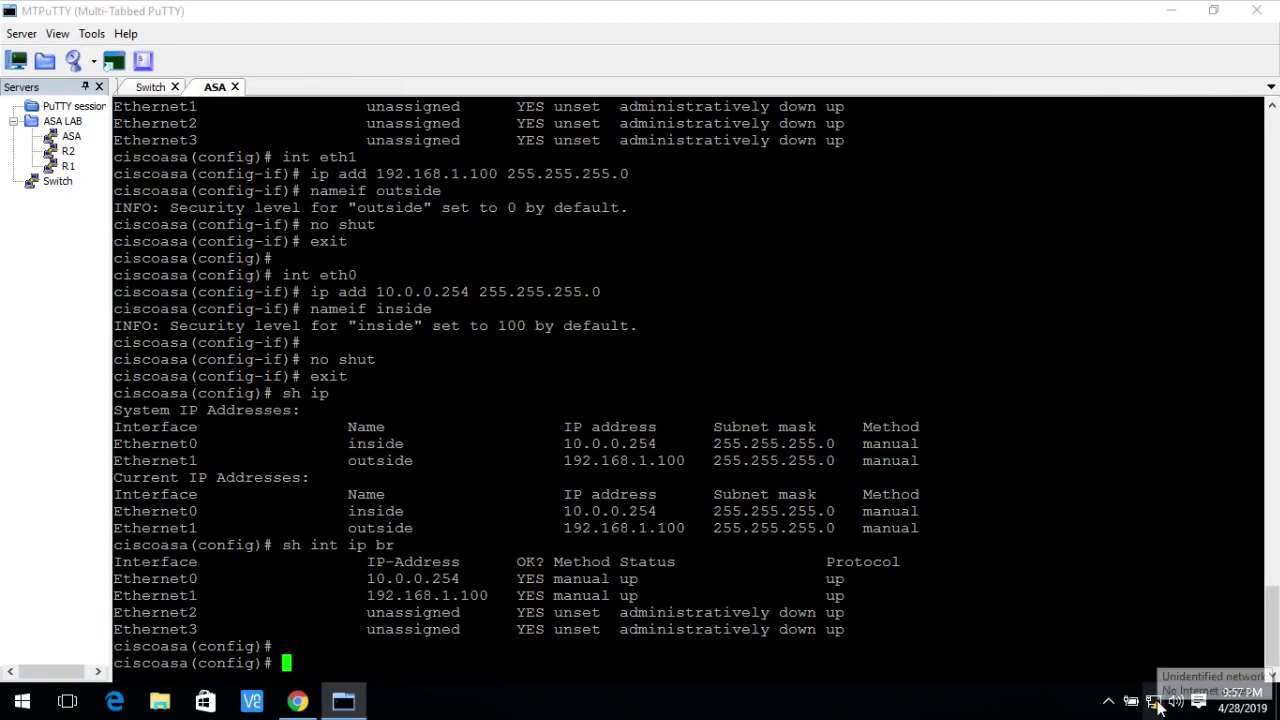
left_click(297, 701)
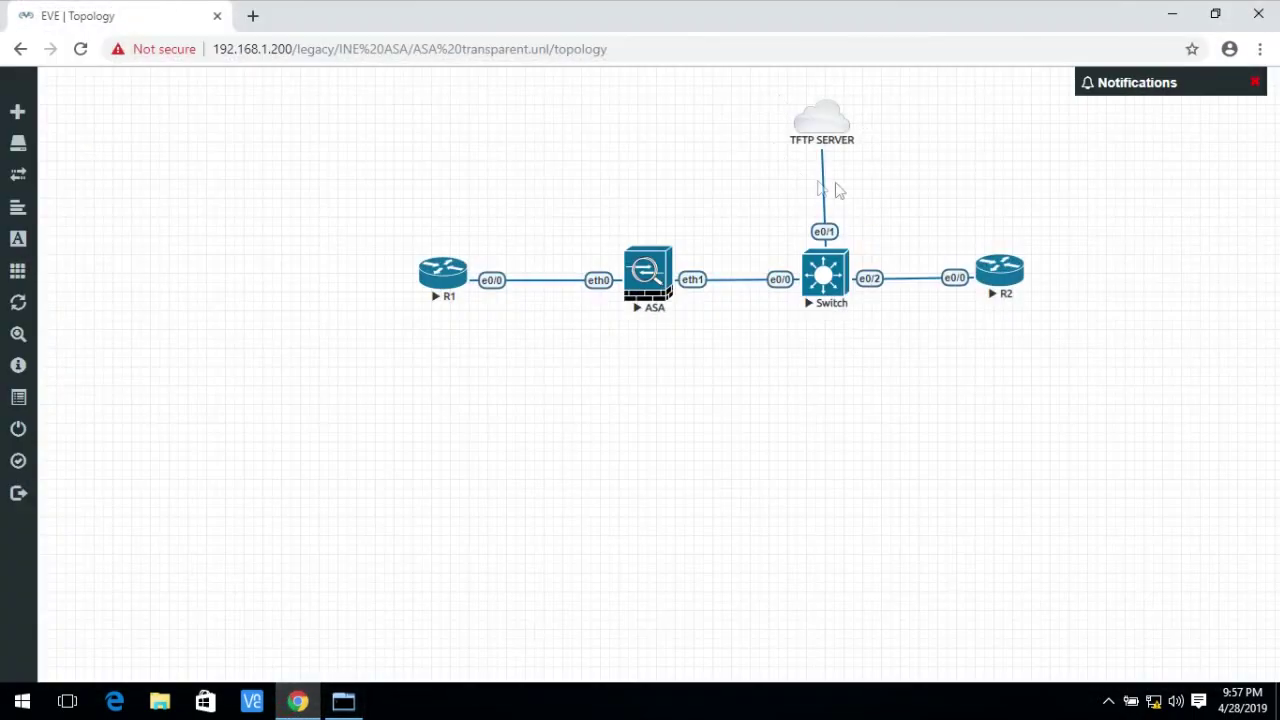
Confirm the PC's Ethernet adapter has IPv4 address 192.168.1.15/24 in its connection details.
left_click(1154, 703)
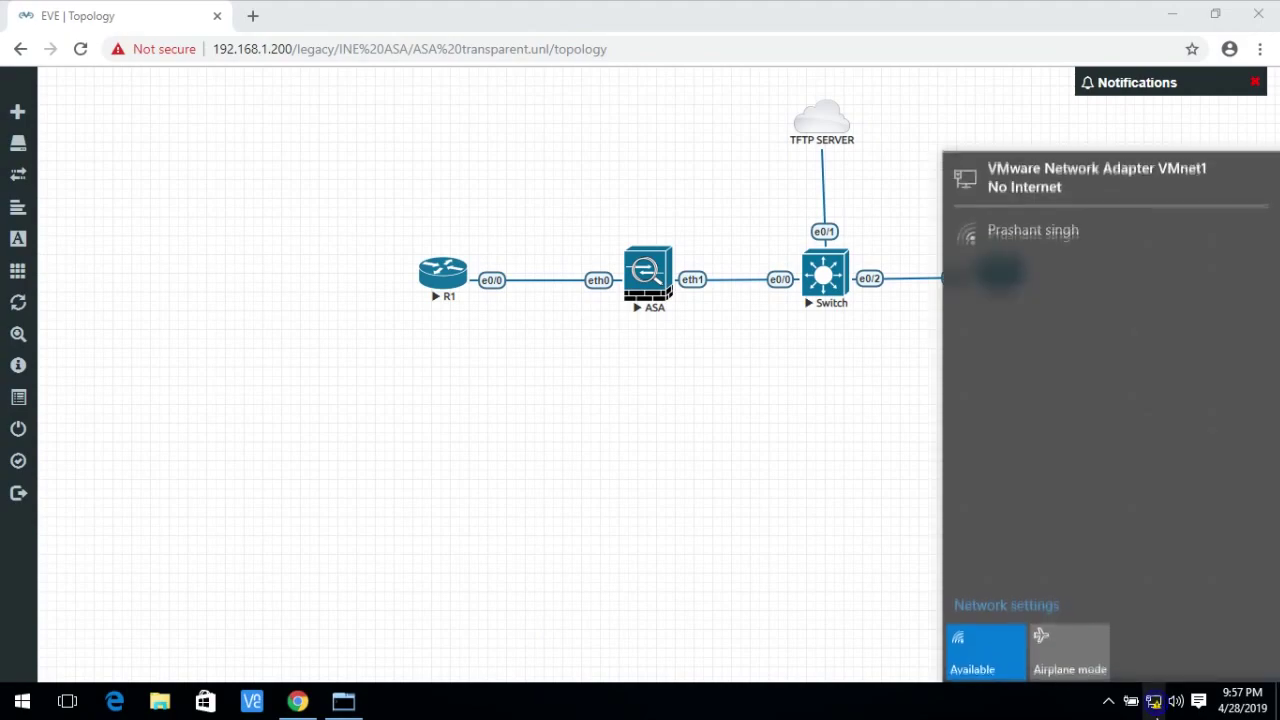
right_click(1158, 704)
left_click(1165, 688)
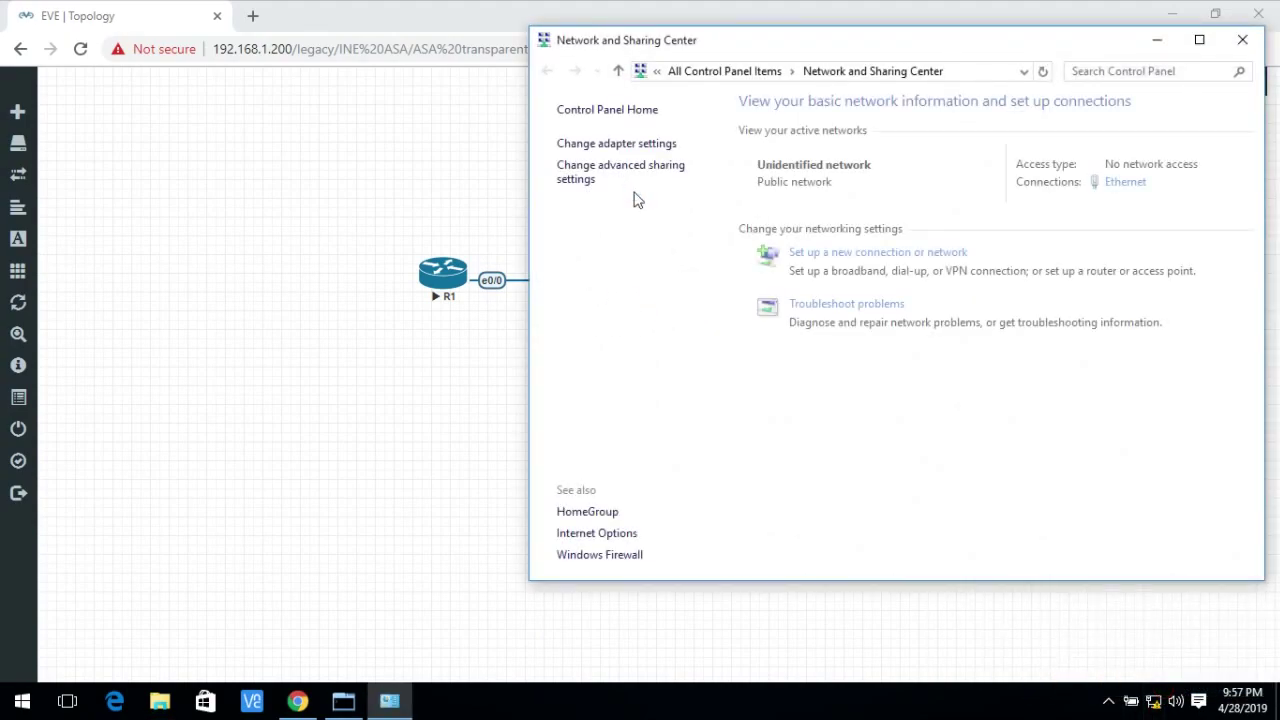
left_click(1126, 183)
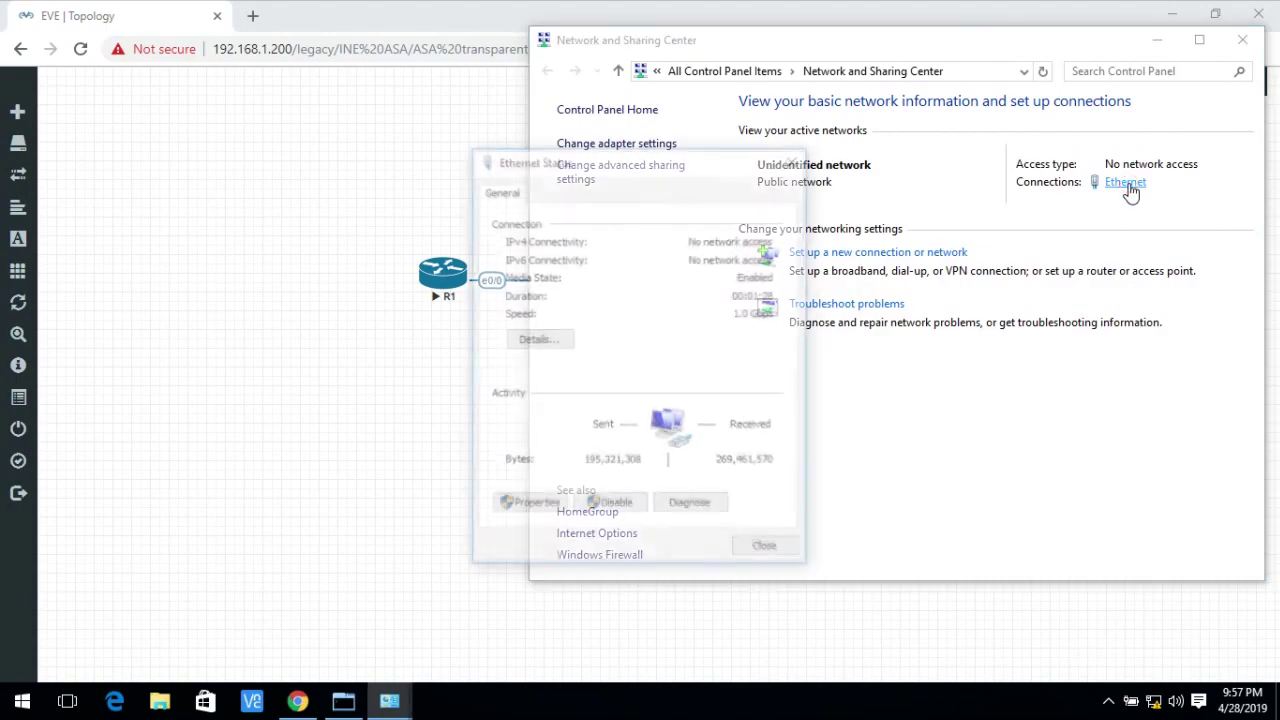
left_click(537, 339)
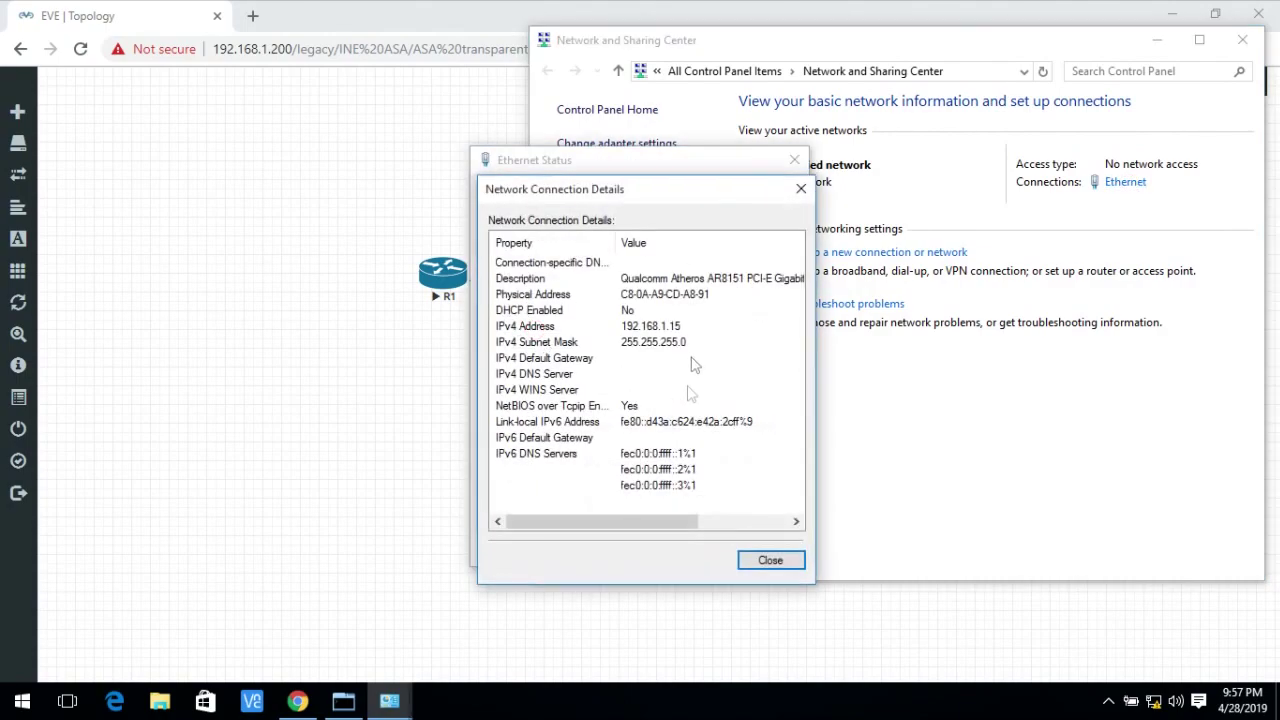
left_click(768, 560)
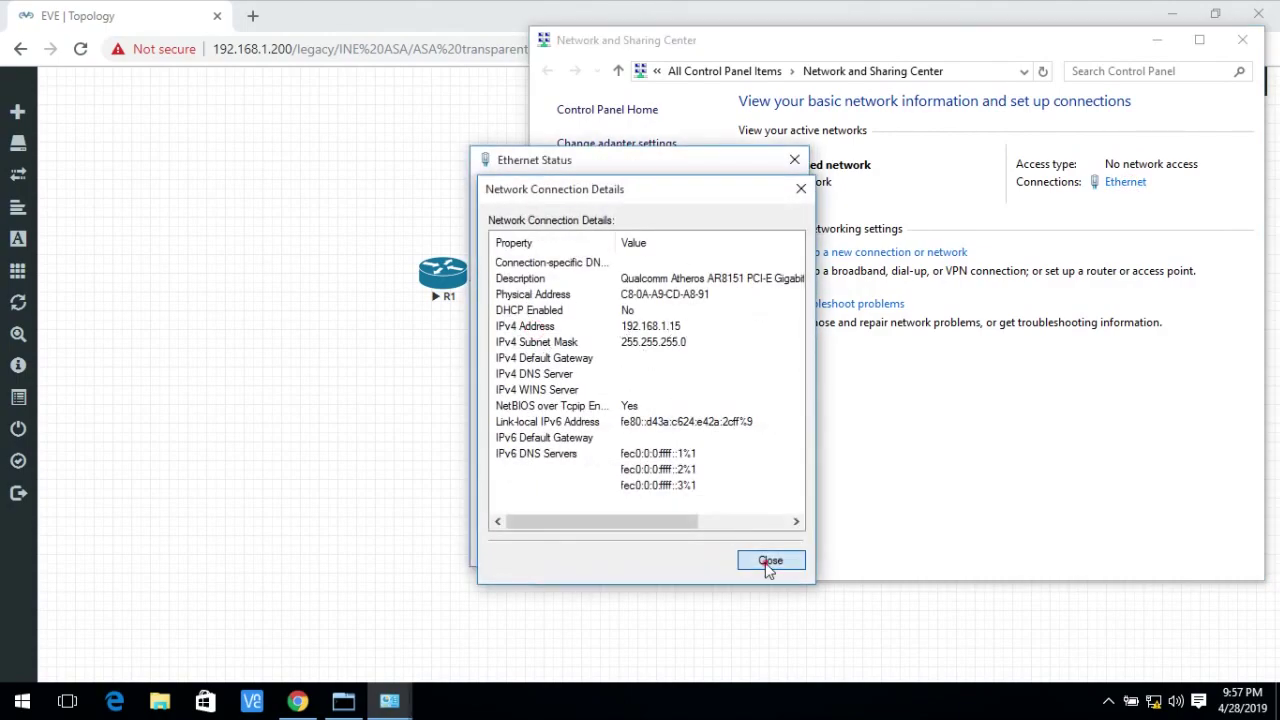
left_click(767, 550)
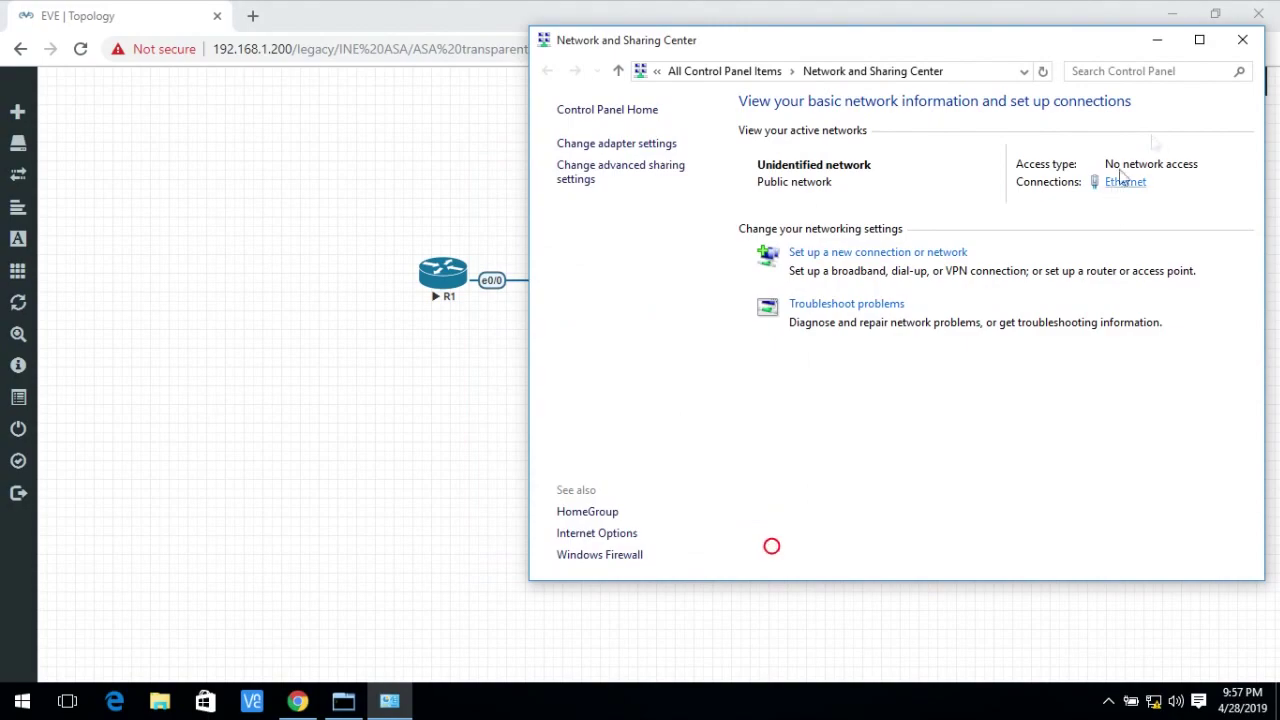
left_click(1242, 40)
Run sh flash: on the ASA and note the 159907840 bytes free.
left_click(1174, 16)
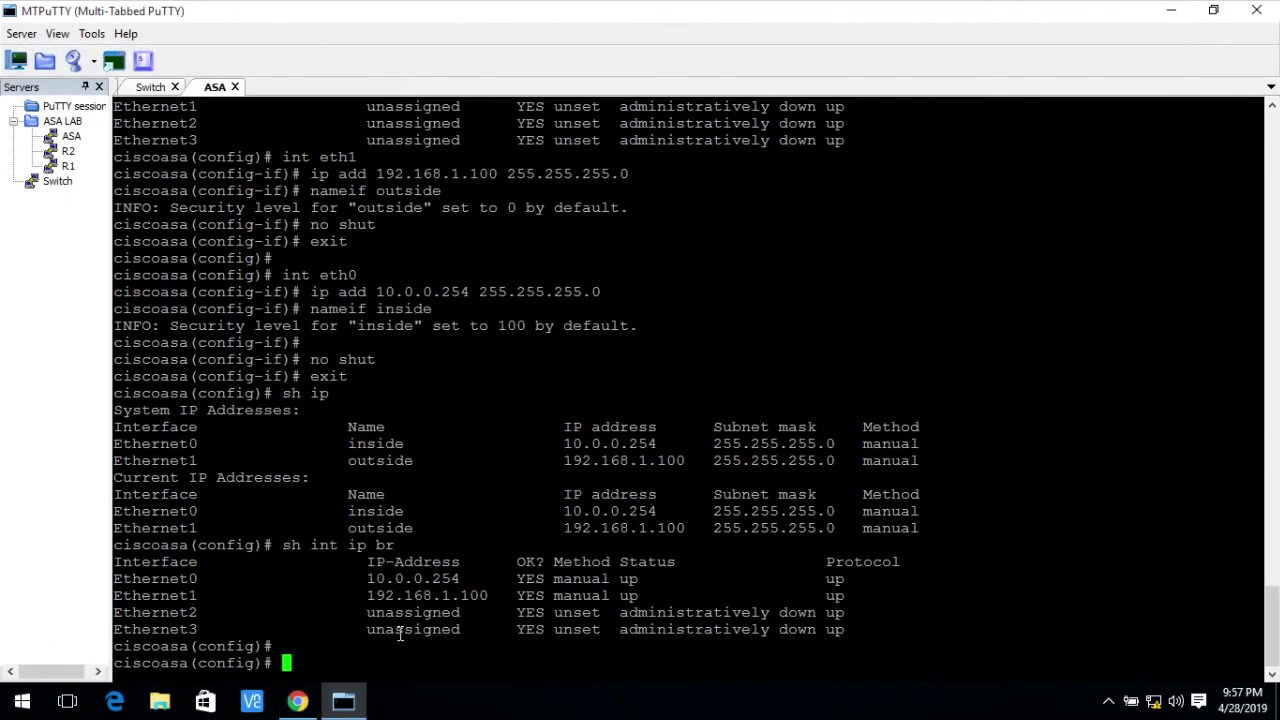
type("sh flad")
key("Tab")
key("BackSpace")
type("s")
key("Tab")
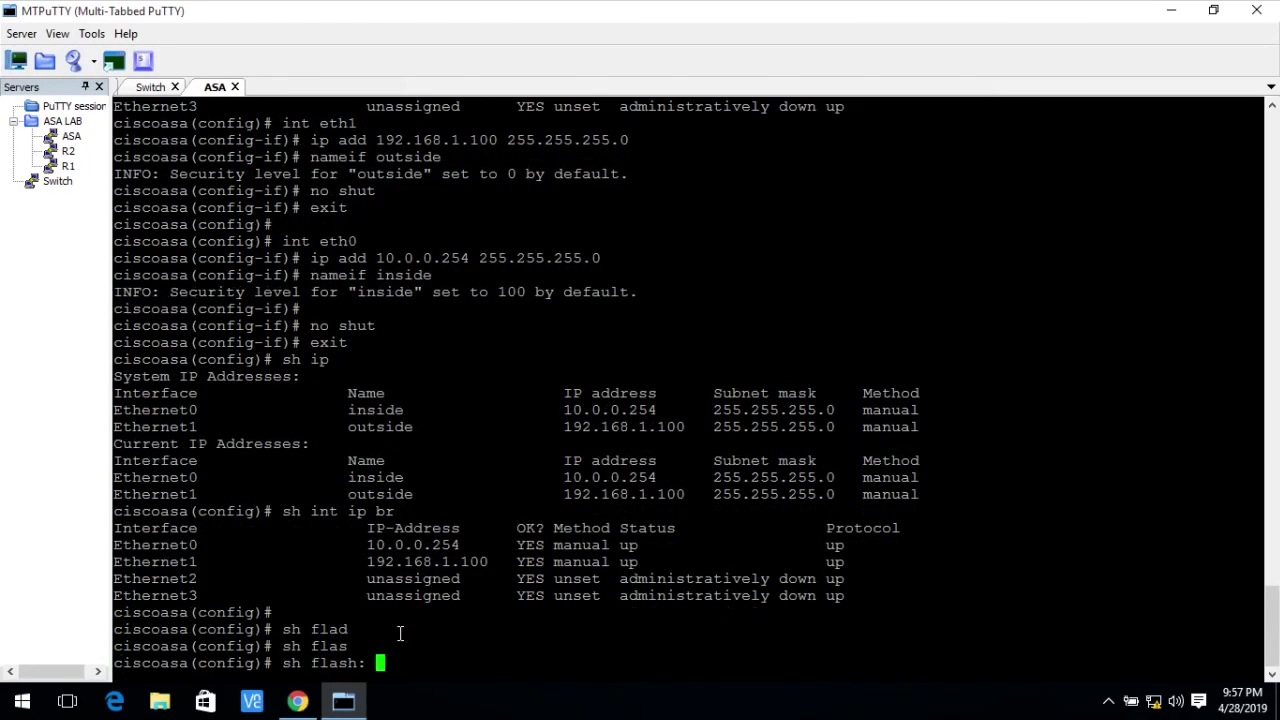
key("Return")
key("Return")
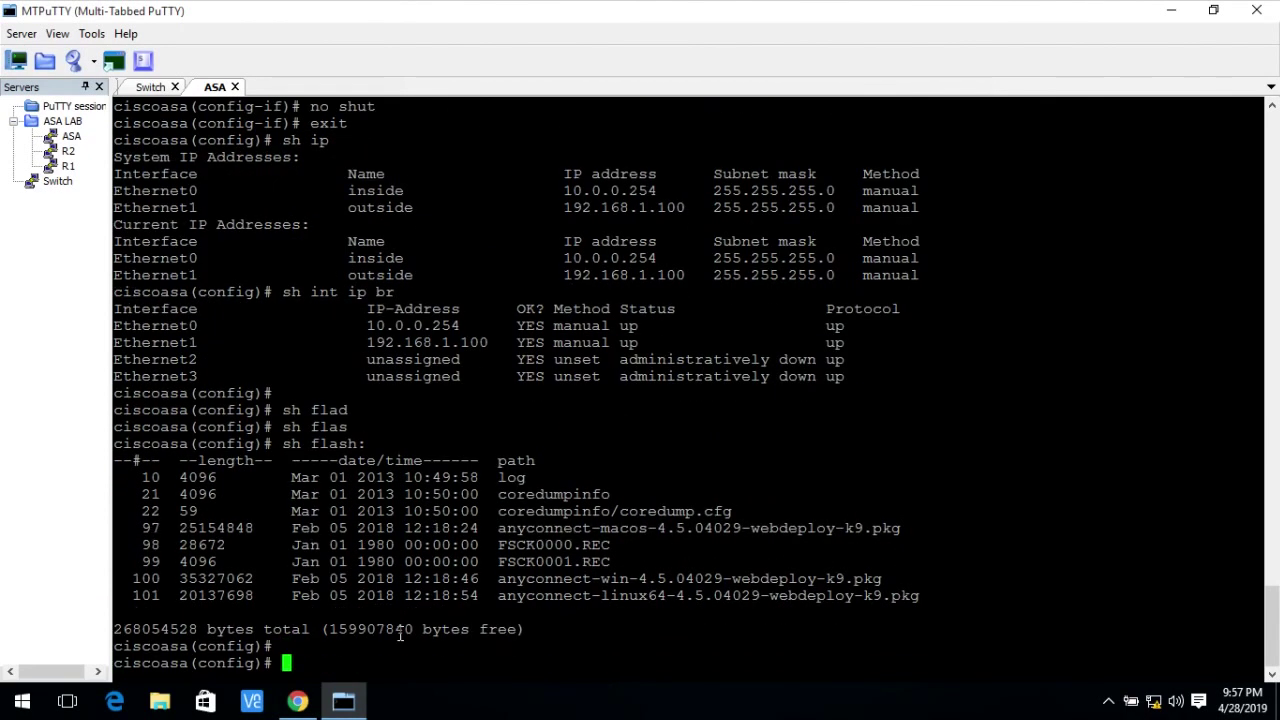
double_click(400, 635)
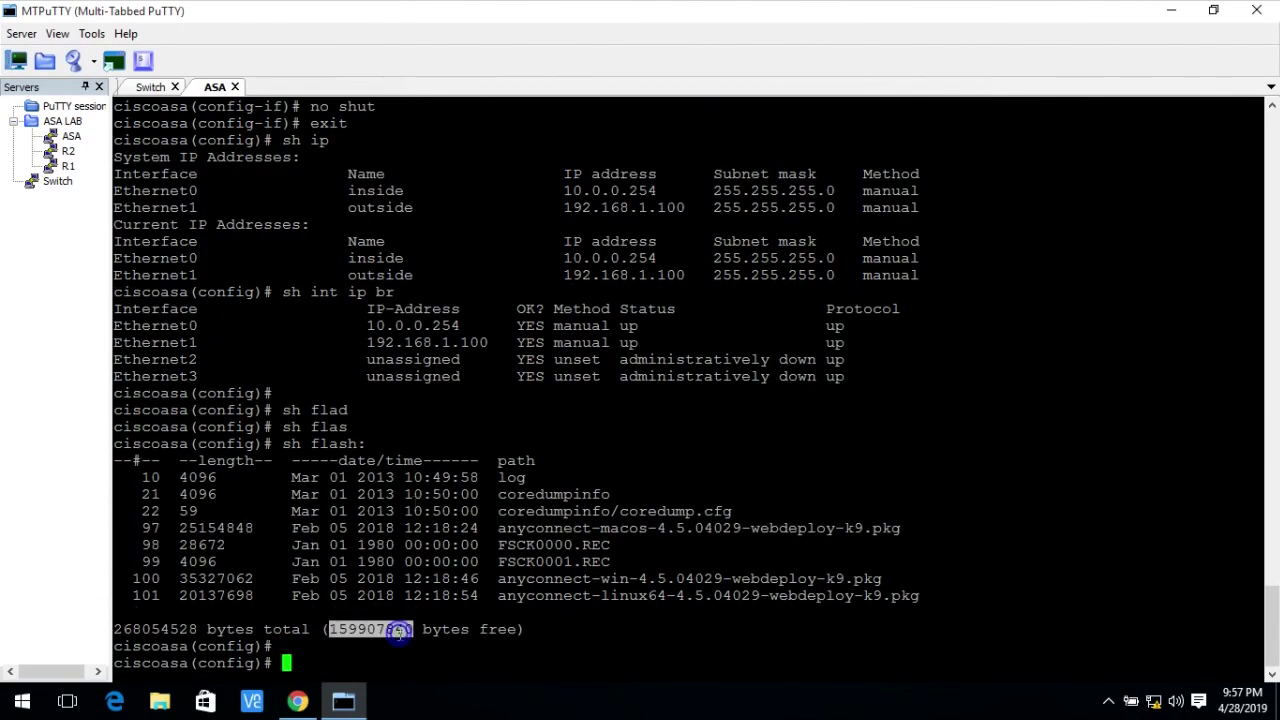
left_click(1170, 10)
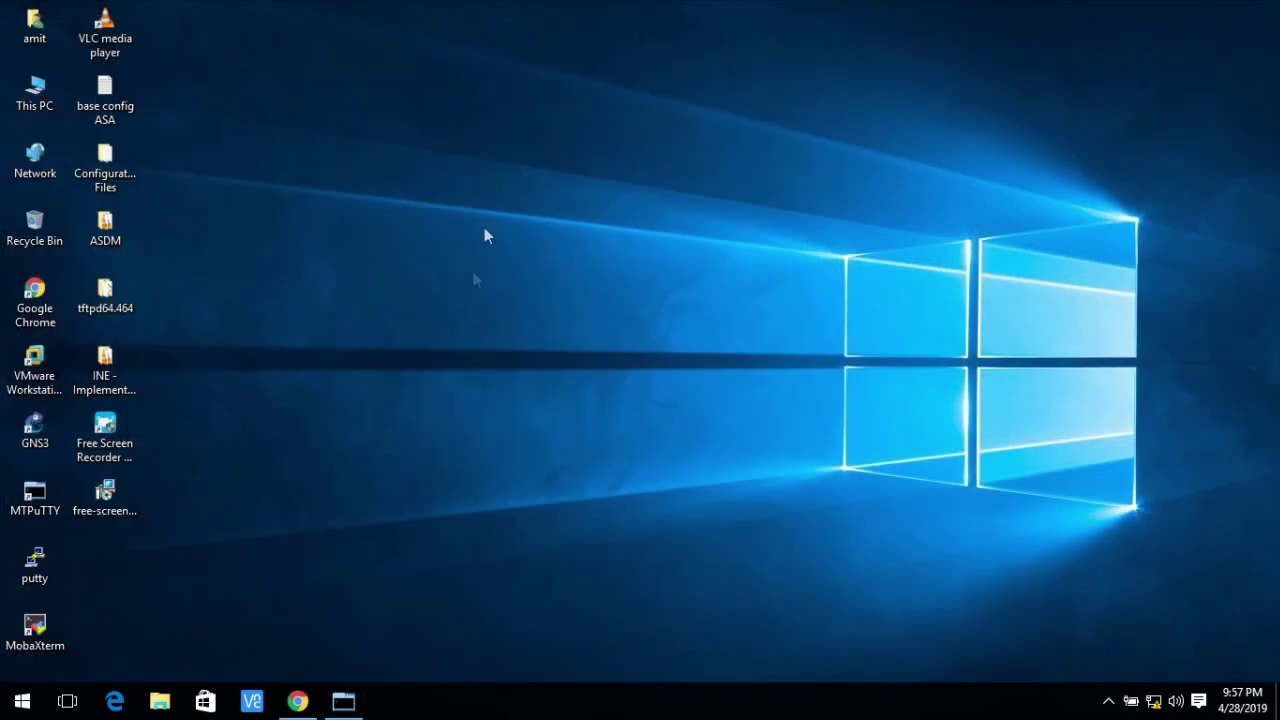
Launch Tftpd64 from the tftpd64.464 folder on the desktop.
left_click(97, 300)
double_click(97, 300)
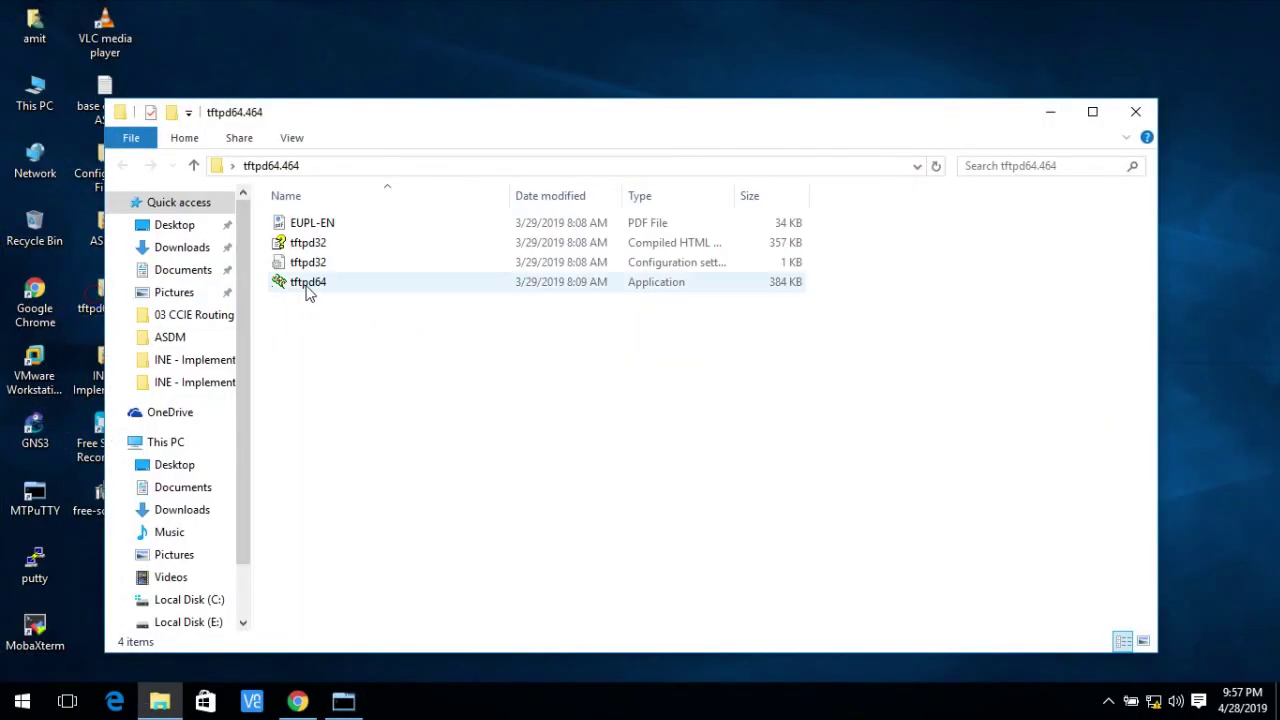
left_click(308, 286)
double_click(308, 283)
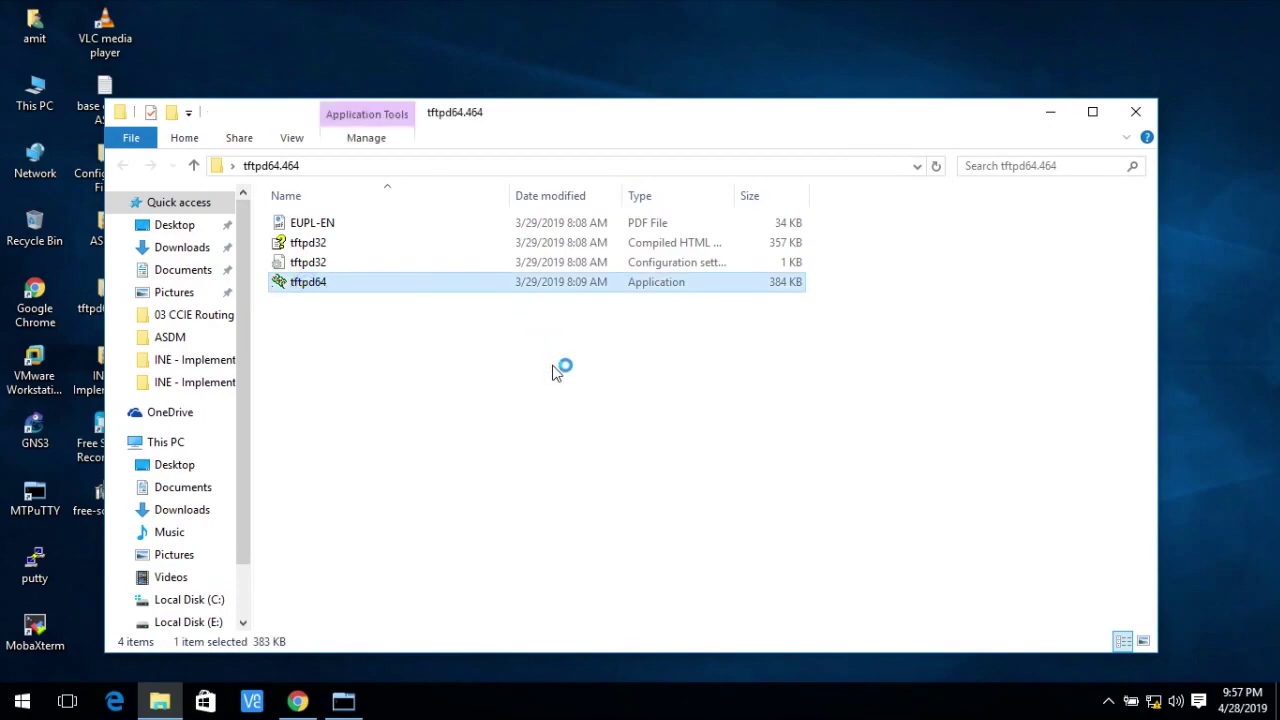
left_click(392, 206)
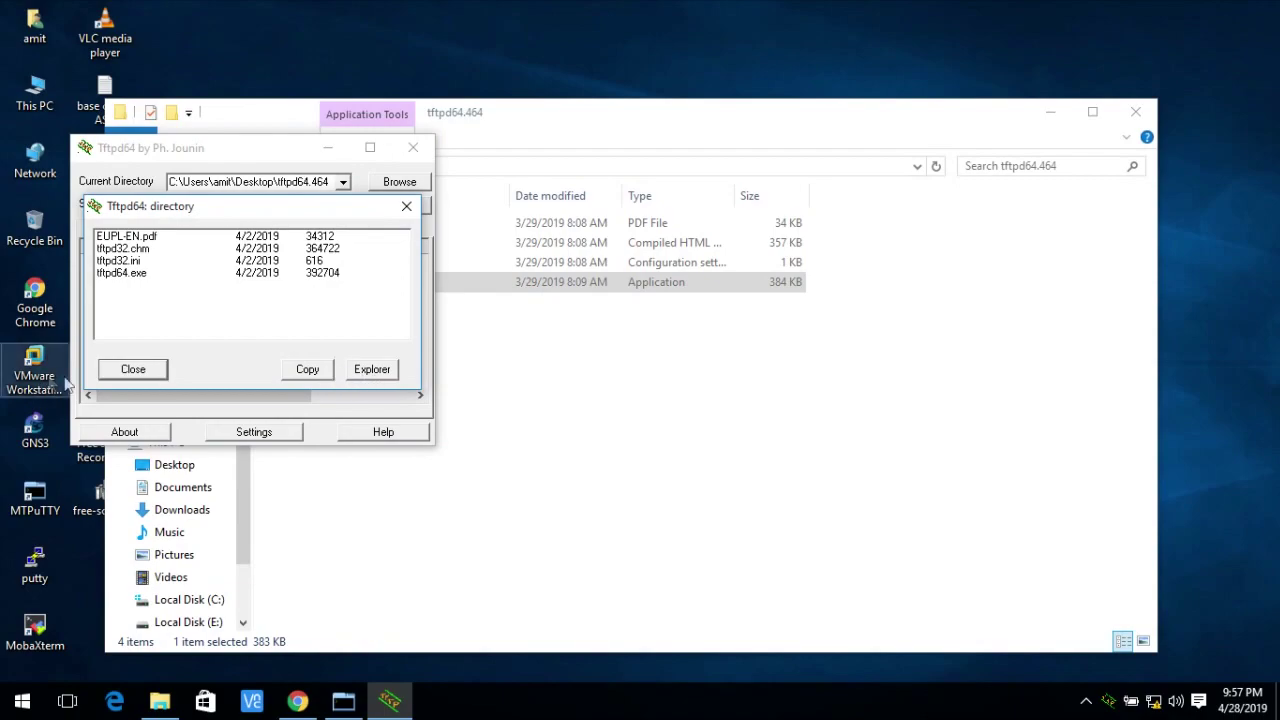
left_click(406, 206)
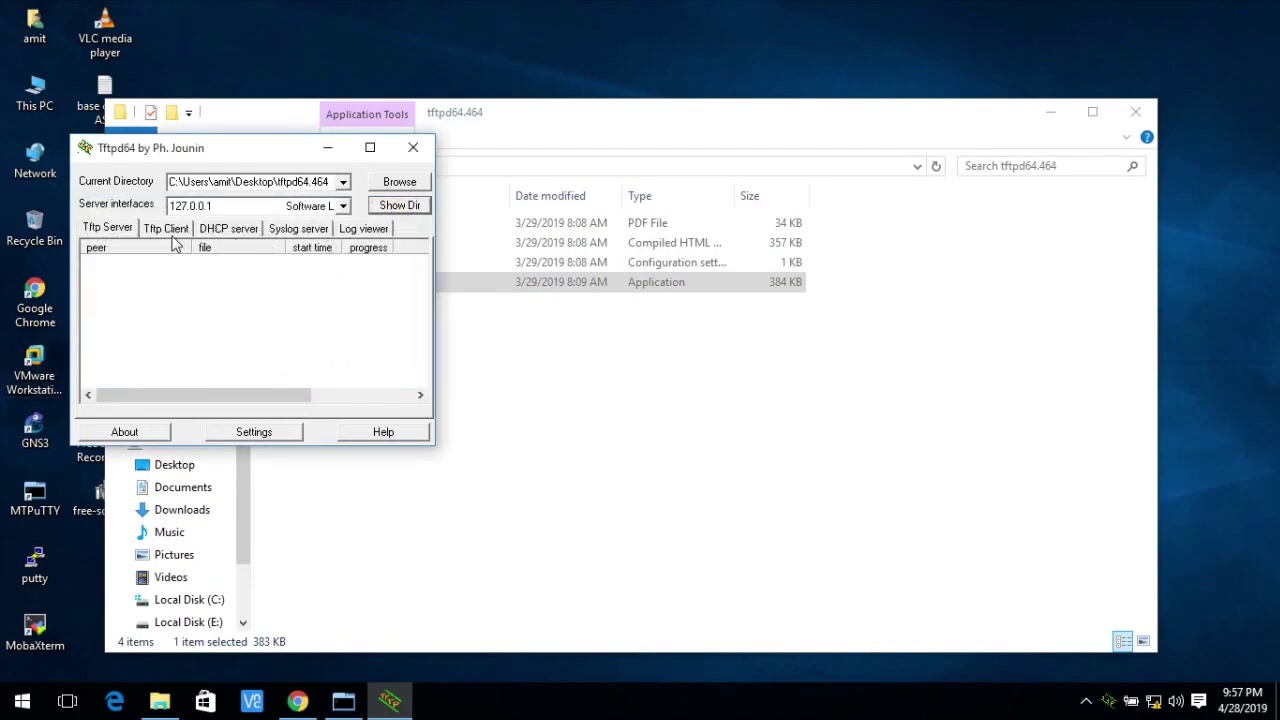
Set the Tftpd64 base directory to the Desktop\ASDM folder and save the settings.
left_click(280, 434)
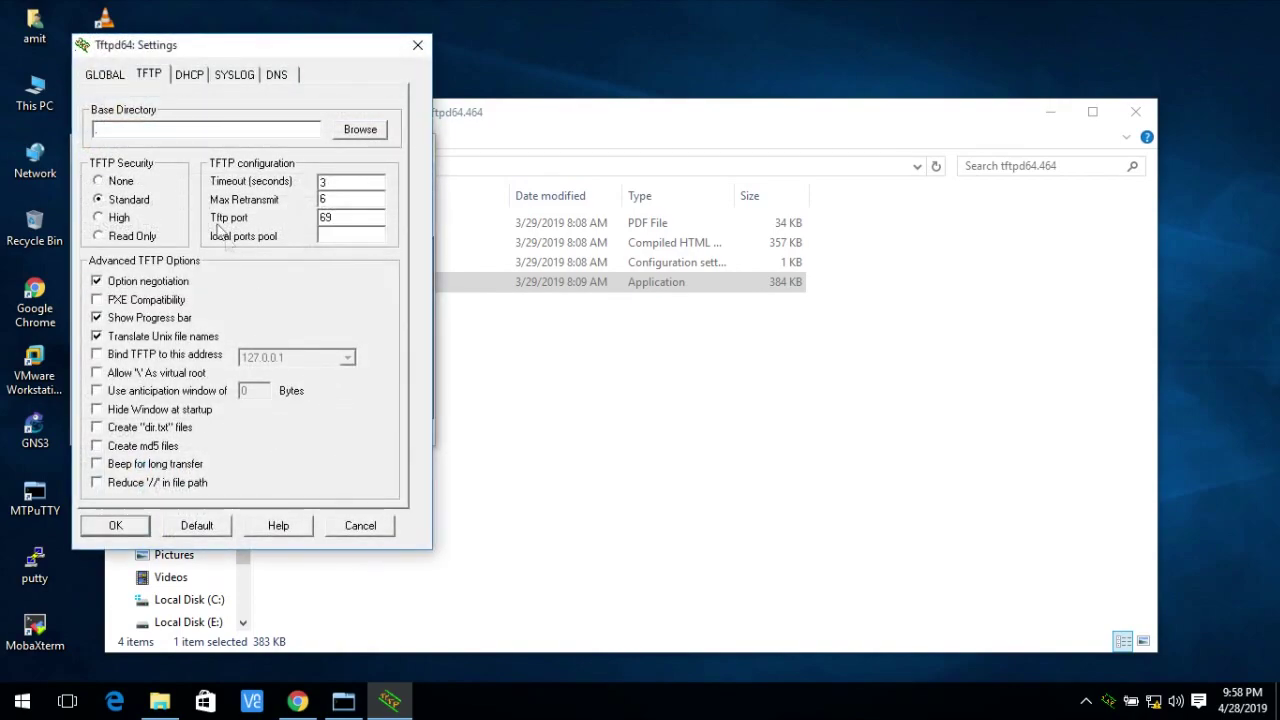
left_click(361, 131)
mouse_move(771, 323)
left_mouse_down()
mouse_move(771, 350)
mouse_move(771, 318)
left_mouse_up()
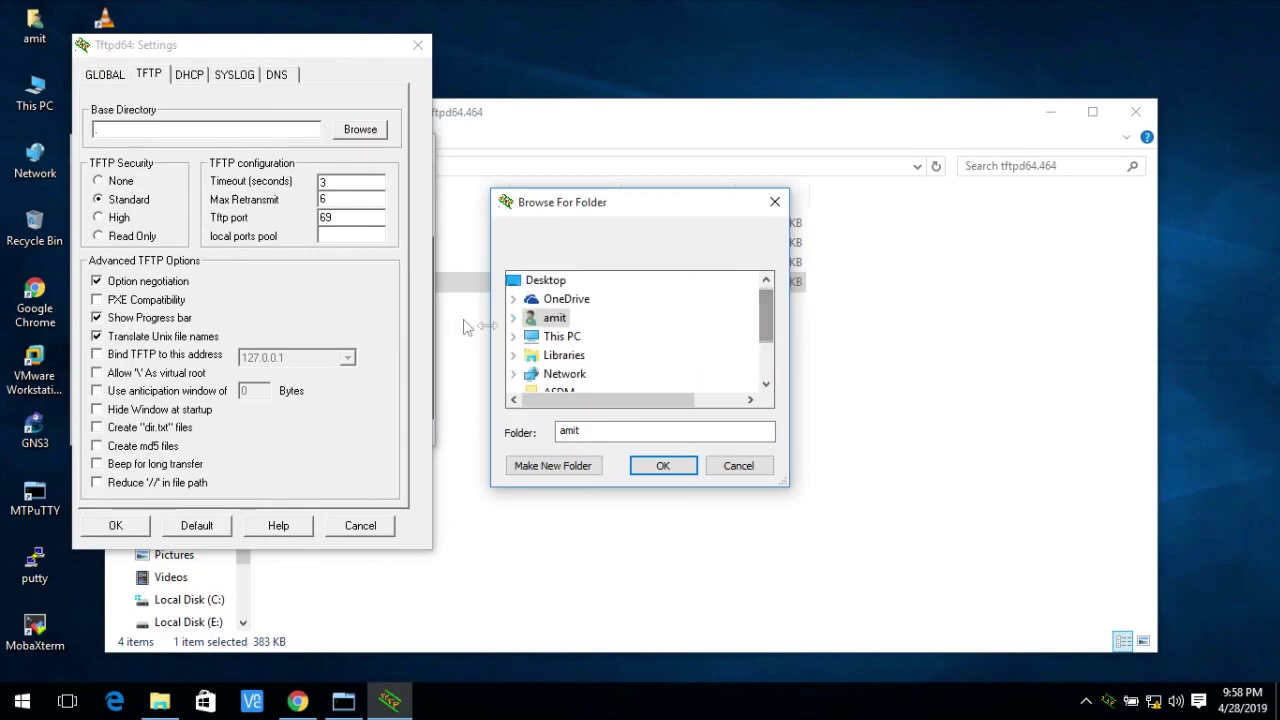
left_click(521, 337)
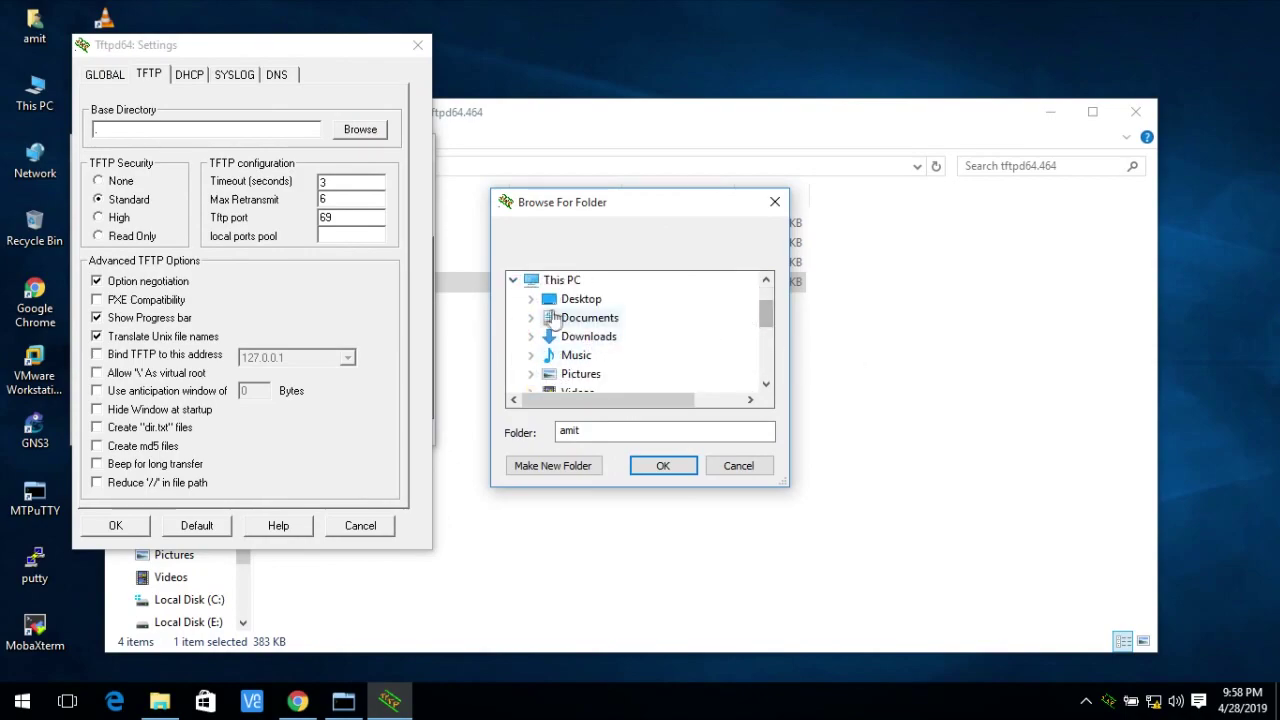
left_click(531, 299)
left_click(600, 318)
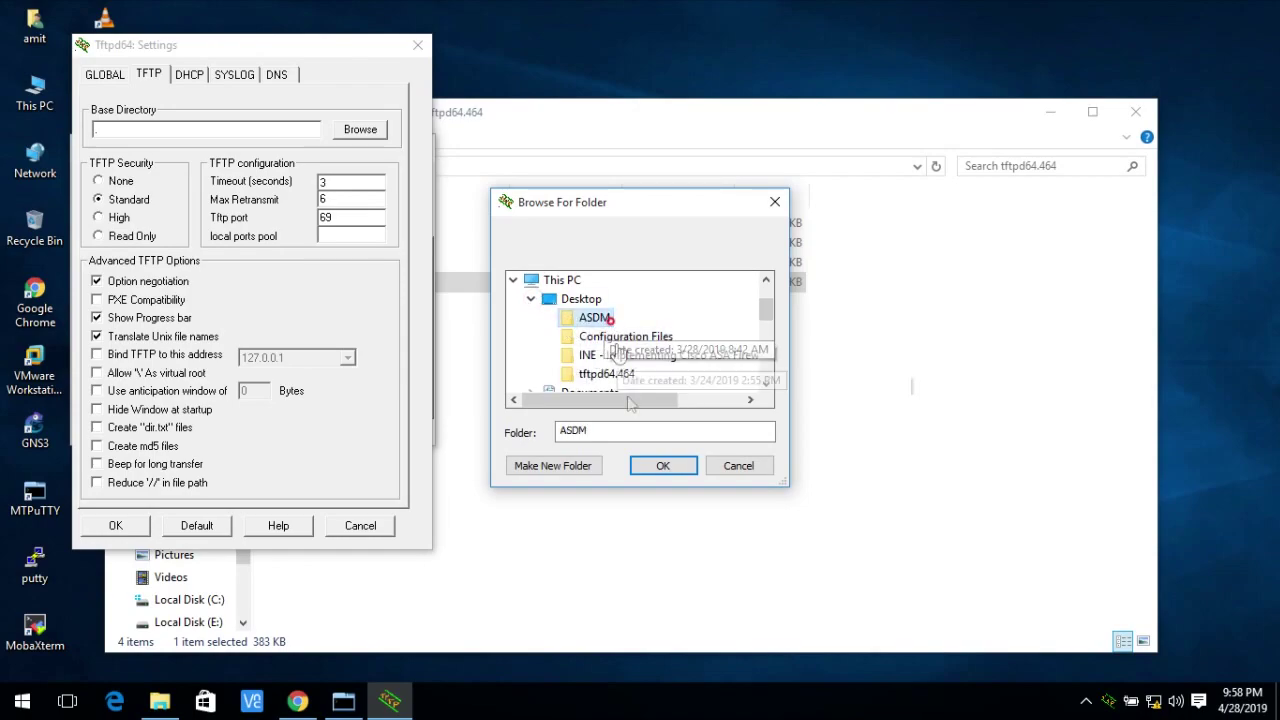
left_click(663, 466)
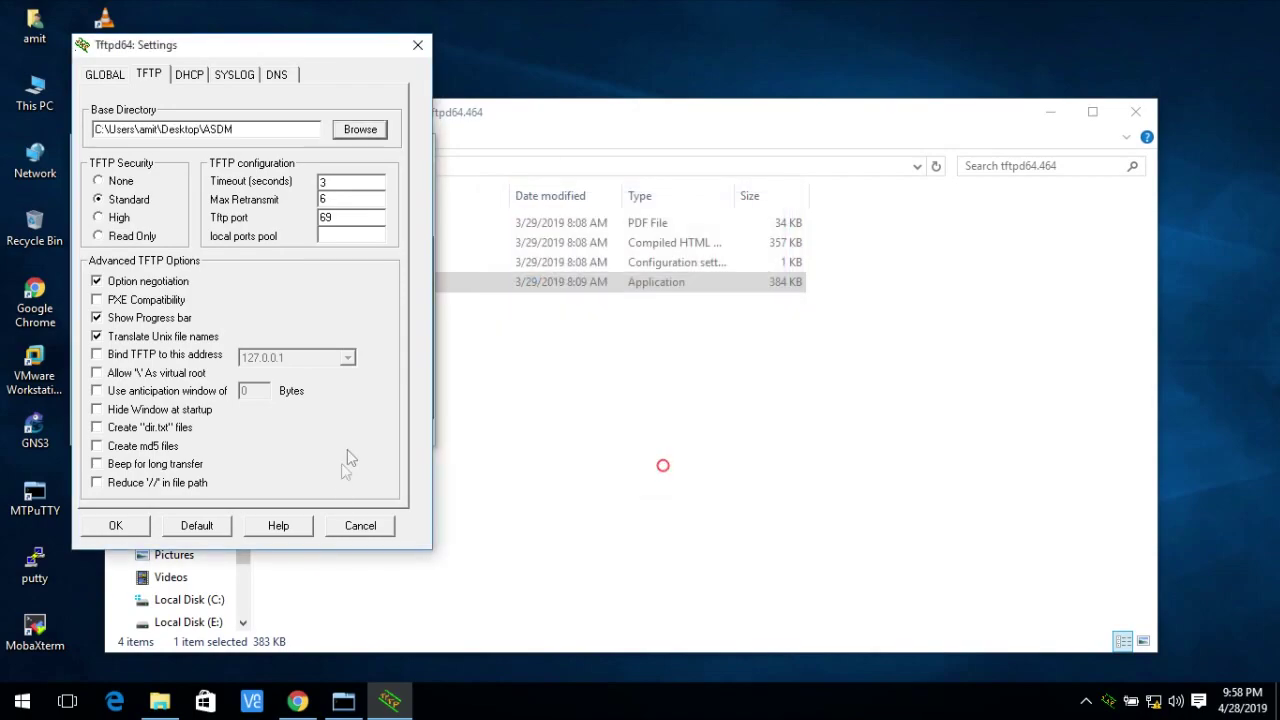
left_click(110, 525)
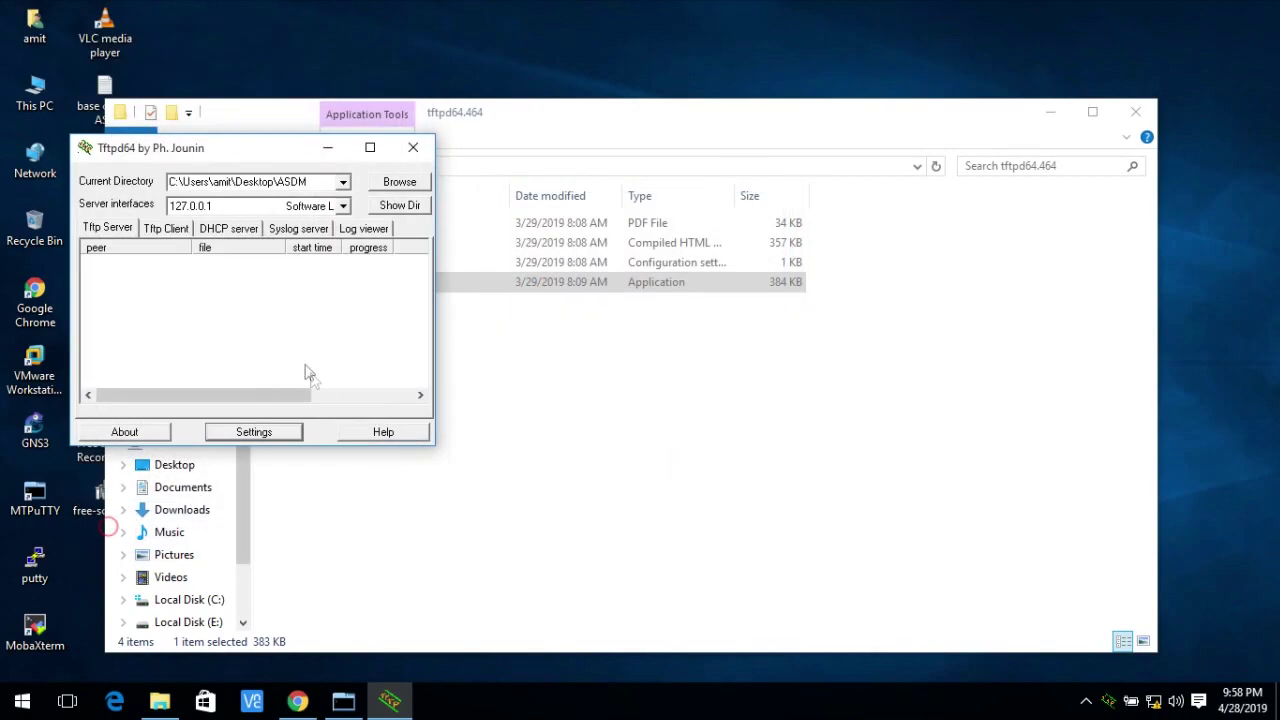
Copy the asdm-733.bin file name from the directory listing and move the Tftpd64 window aside.
left_click(399, 205)
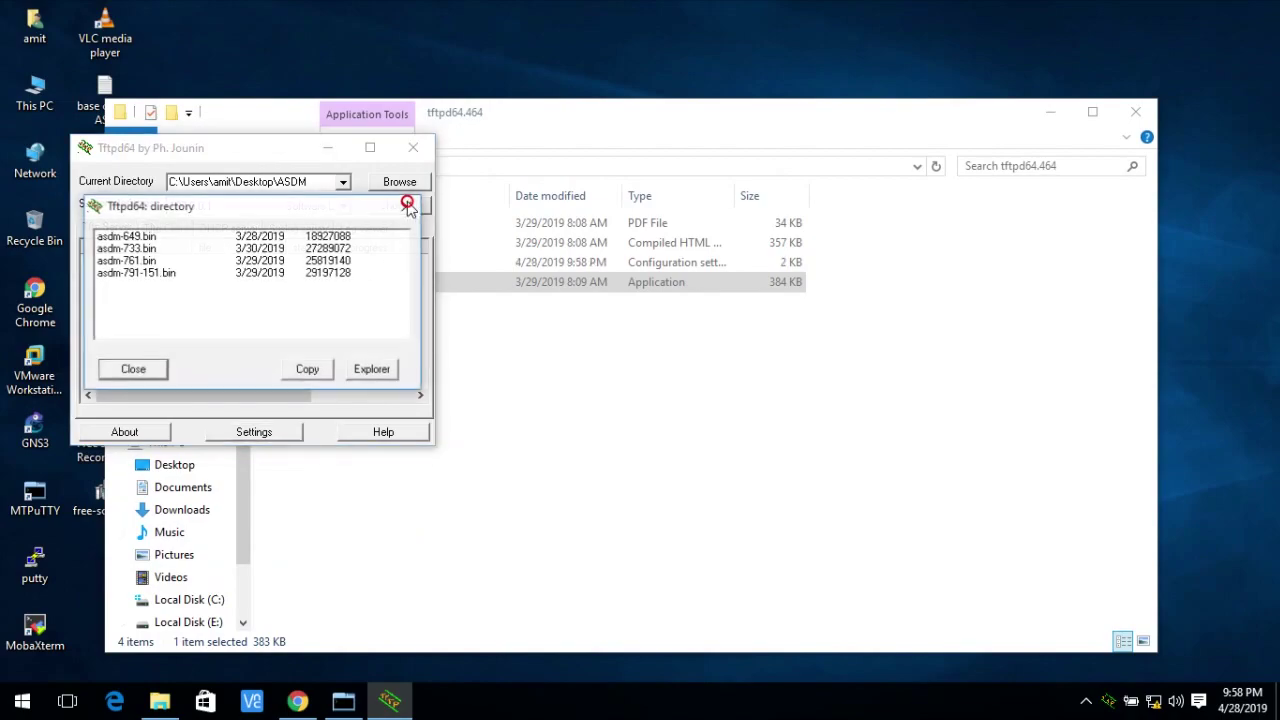
left_click(160, 249)
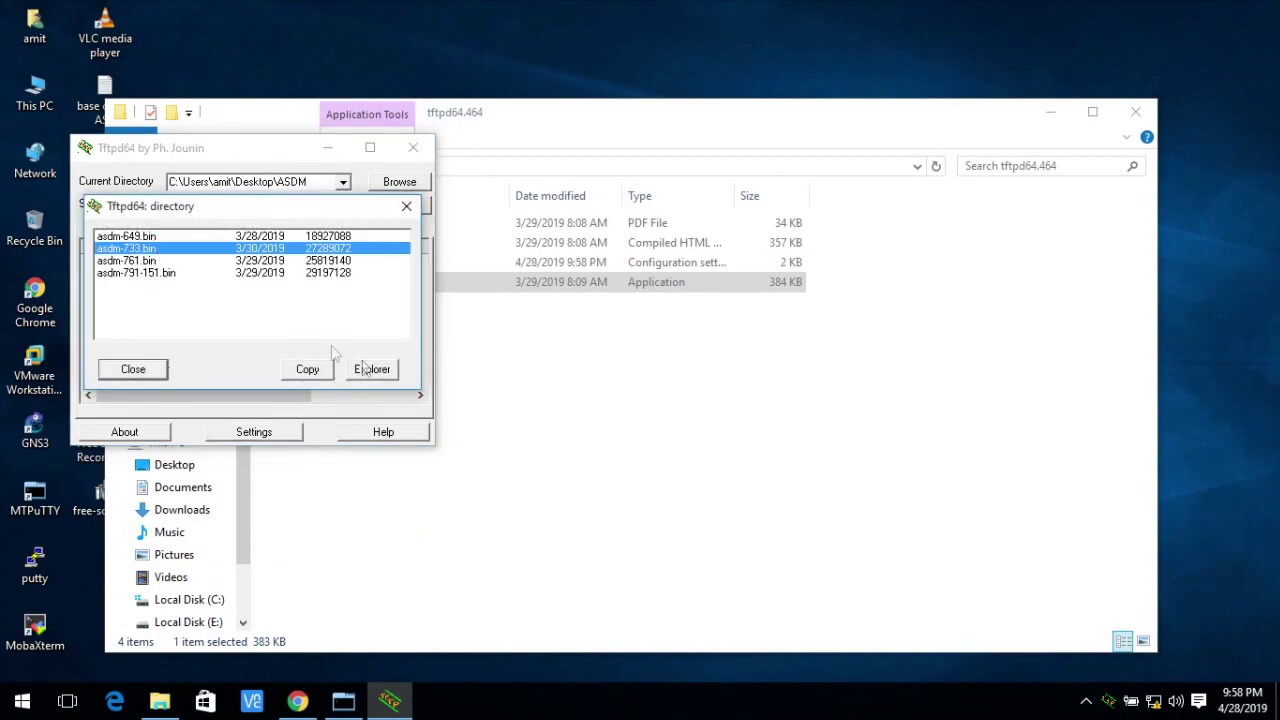
left_click(302, 370)
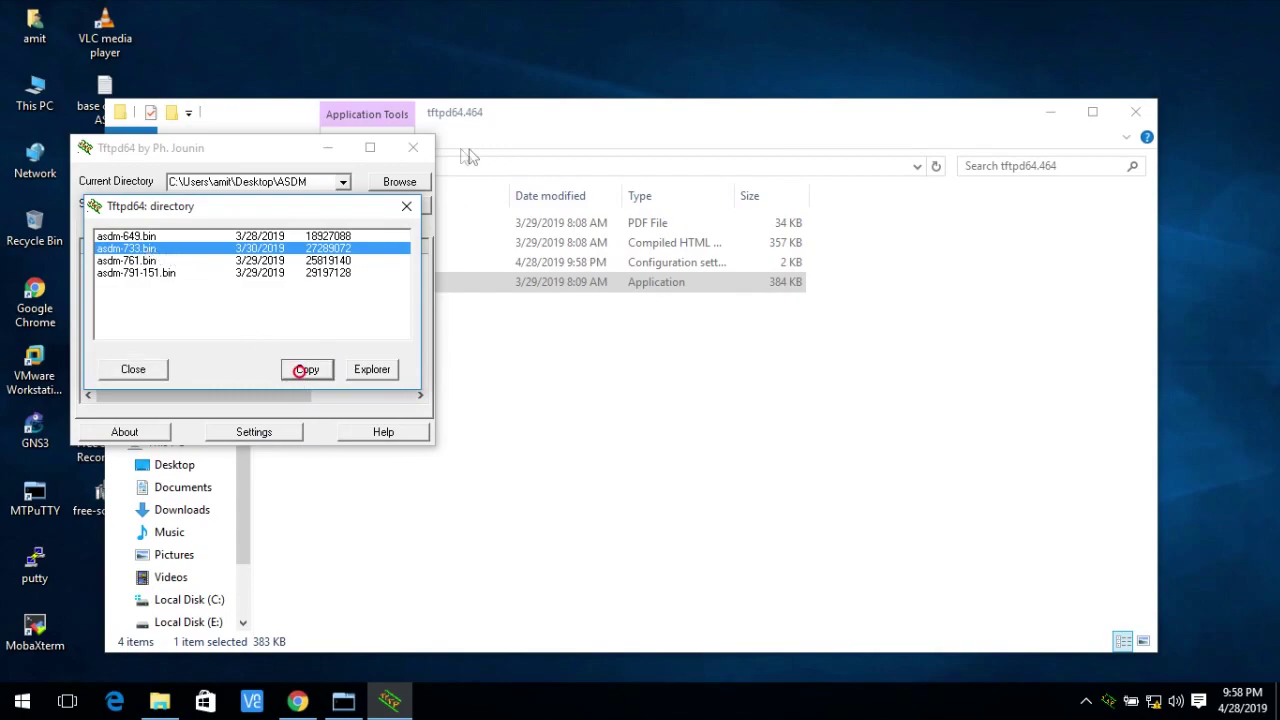
left_click(406, 206)
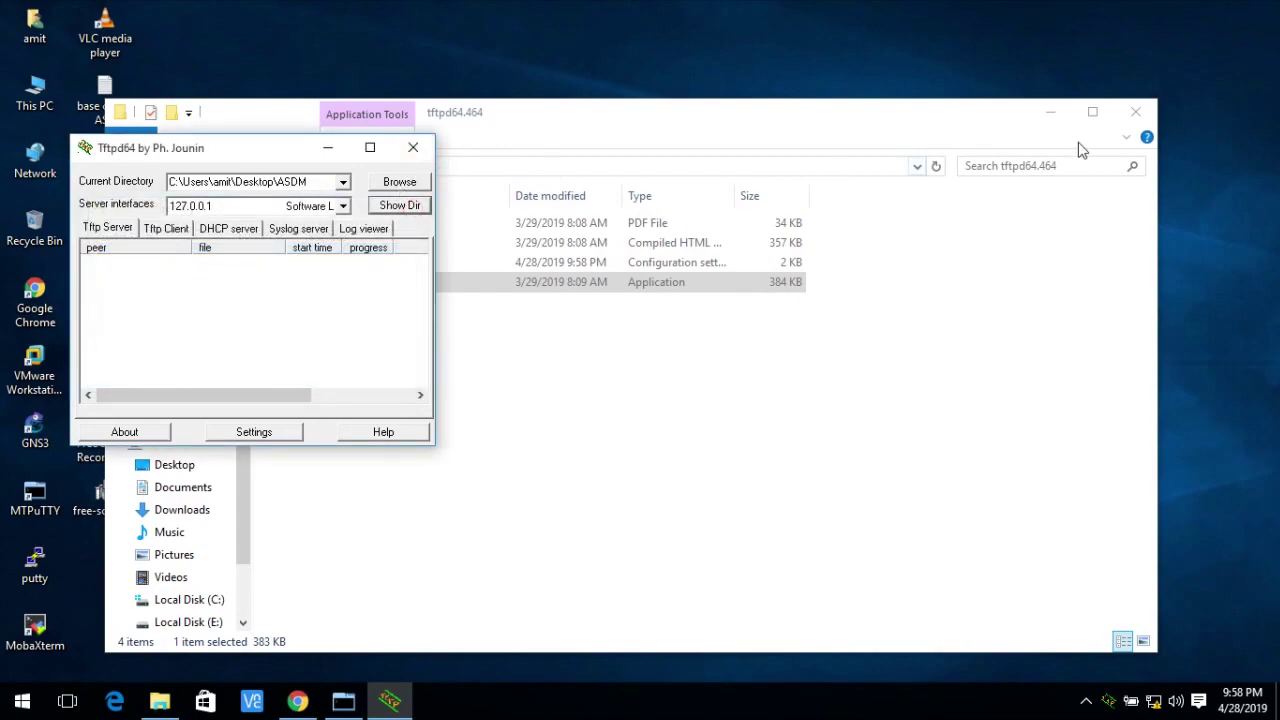
left_click(1053, 112)
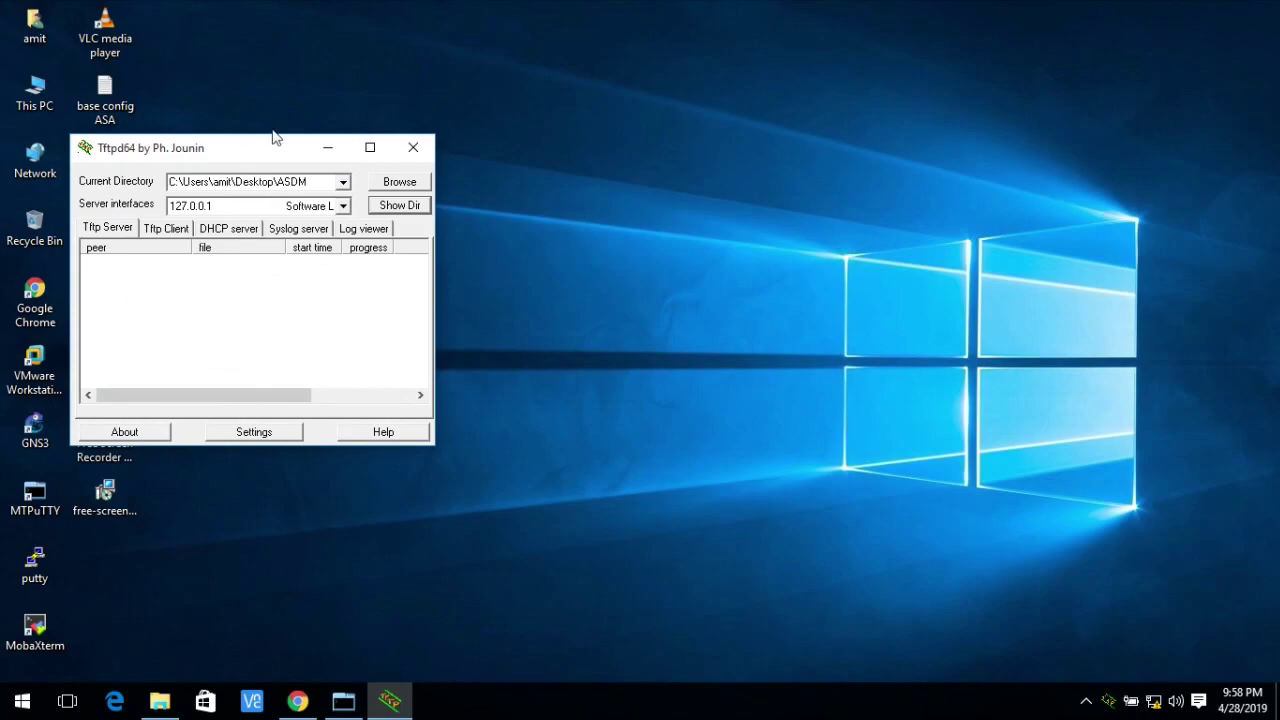
left_click_drag(273, 137, 460, 95)
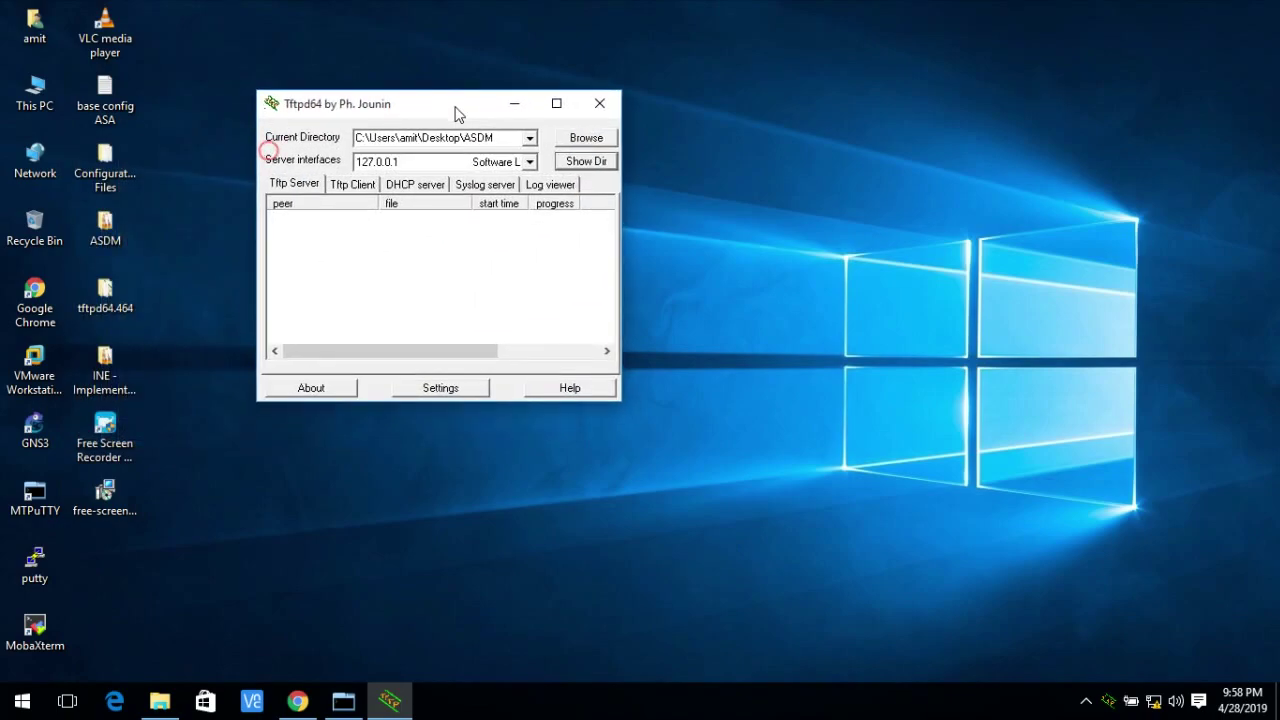
left_click(343, 702)
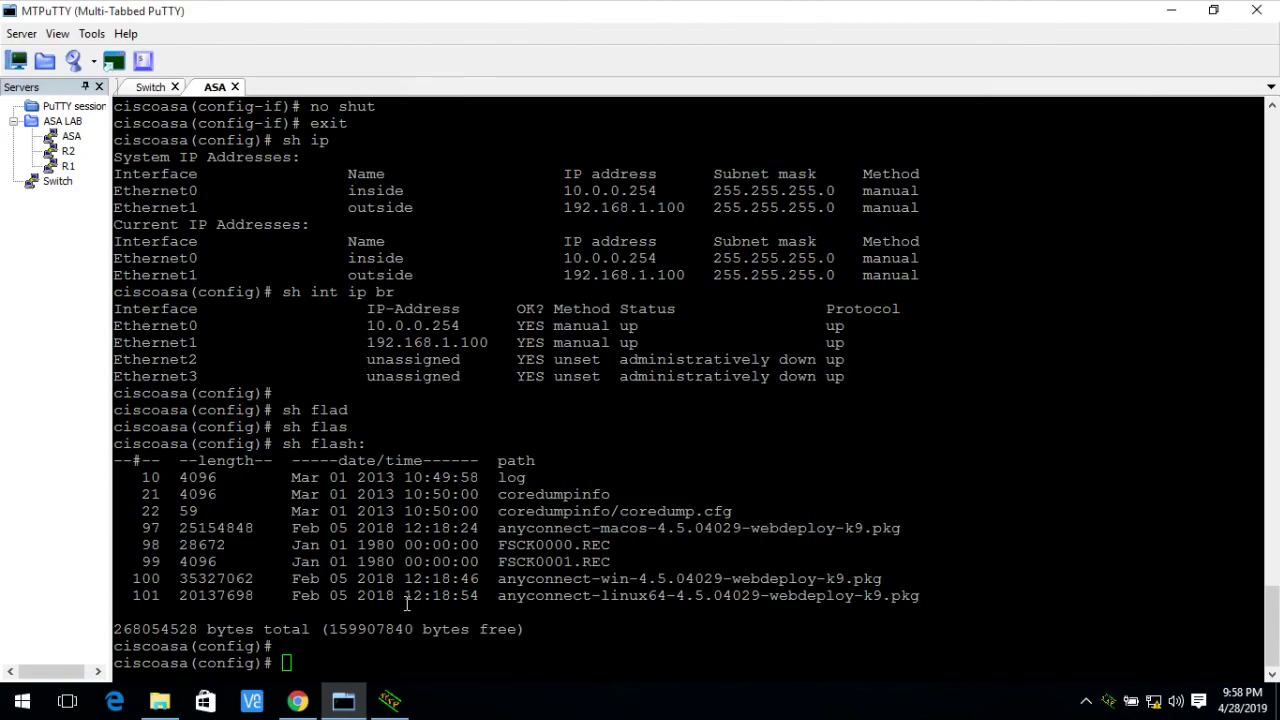
Enter a copy command from tftp: at 192.168.1.15 to flash: on the ASA.
left_click(368, 463)
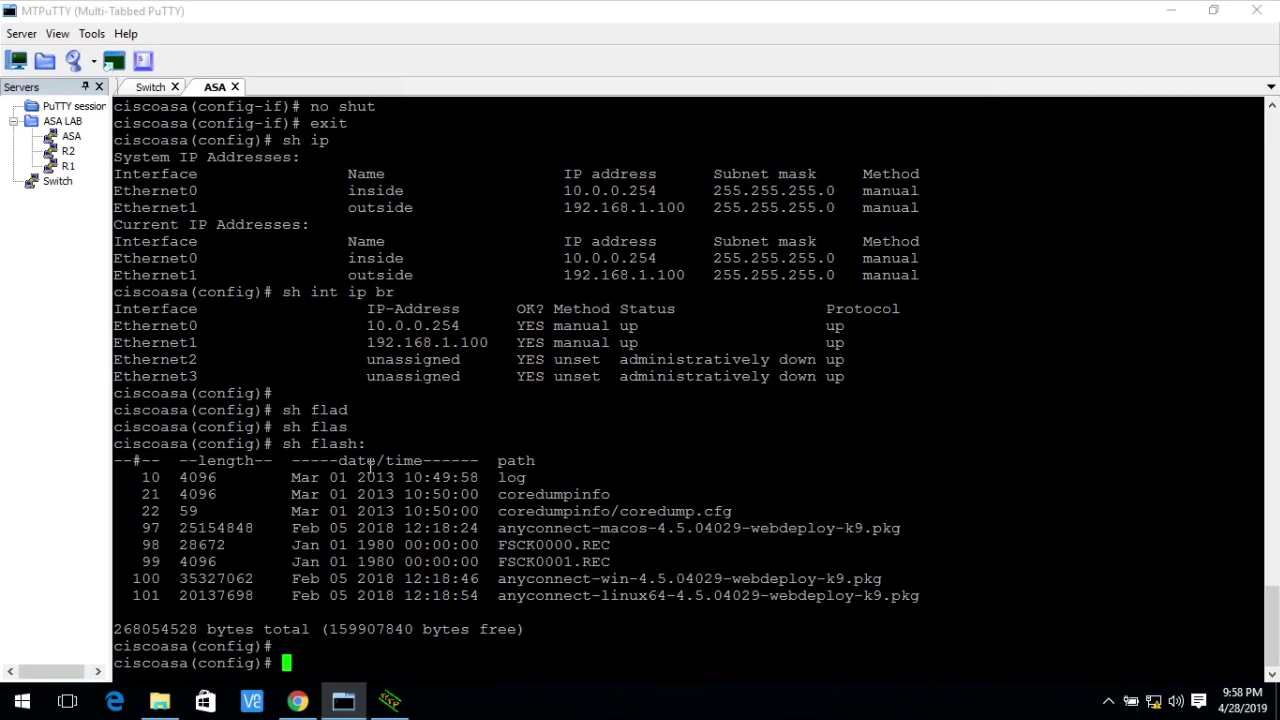
type("cop[")
key("BackSpace")
key("Tab")
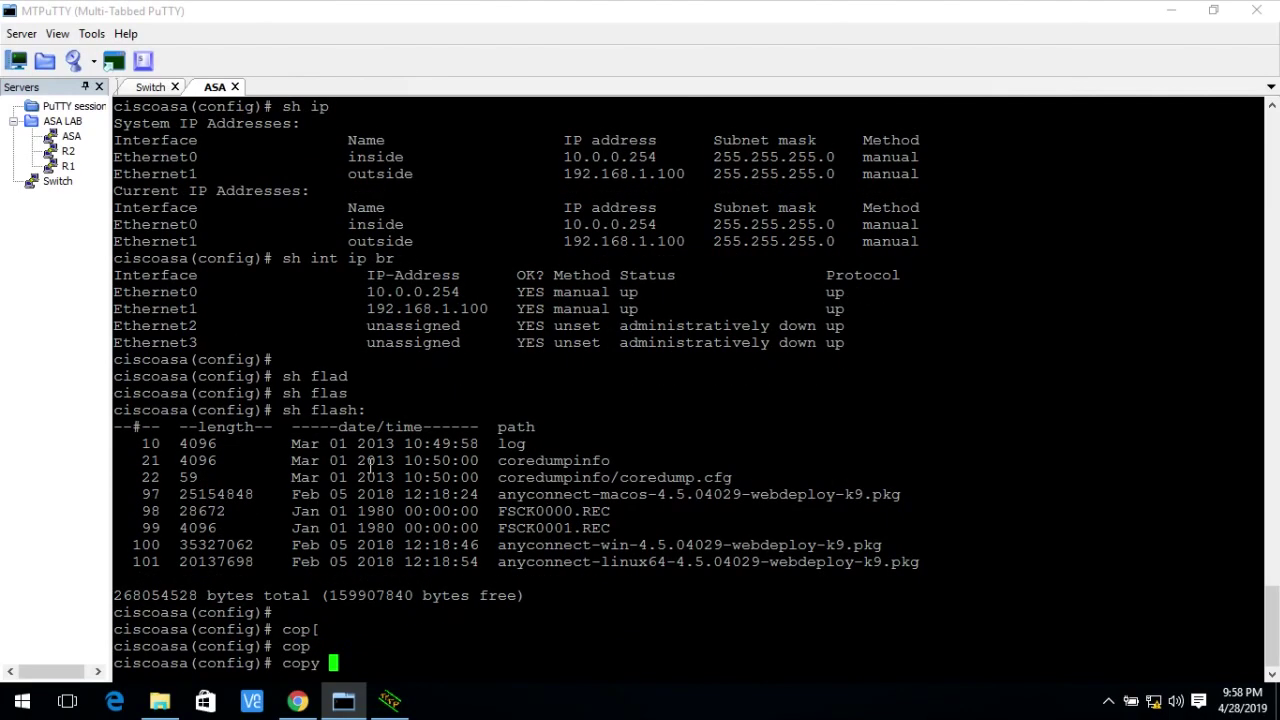
type("t")
type("f")
key("Tab")
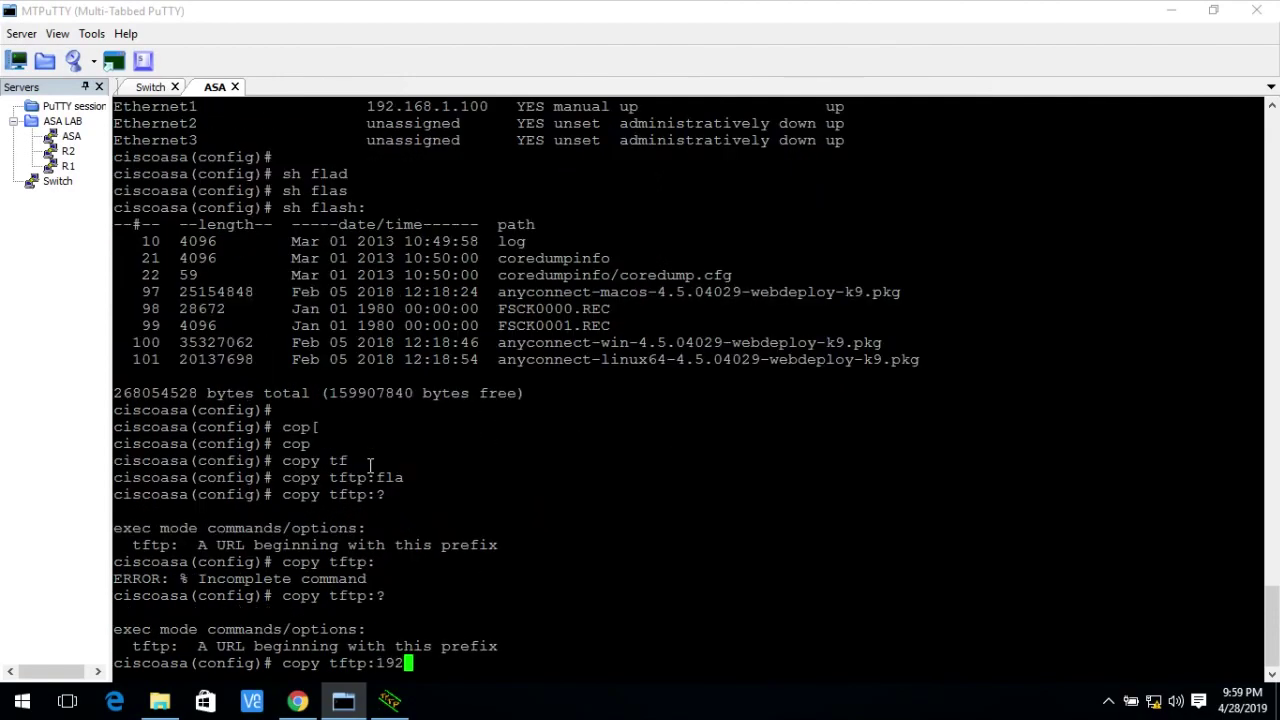
type(".1")
type("68.1.15 ?")
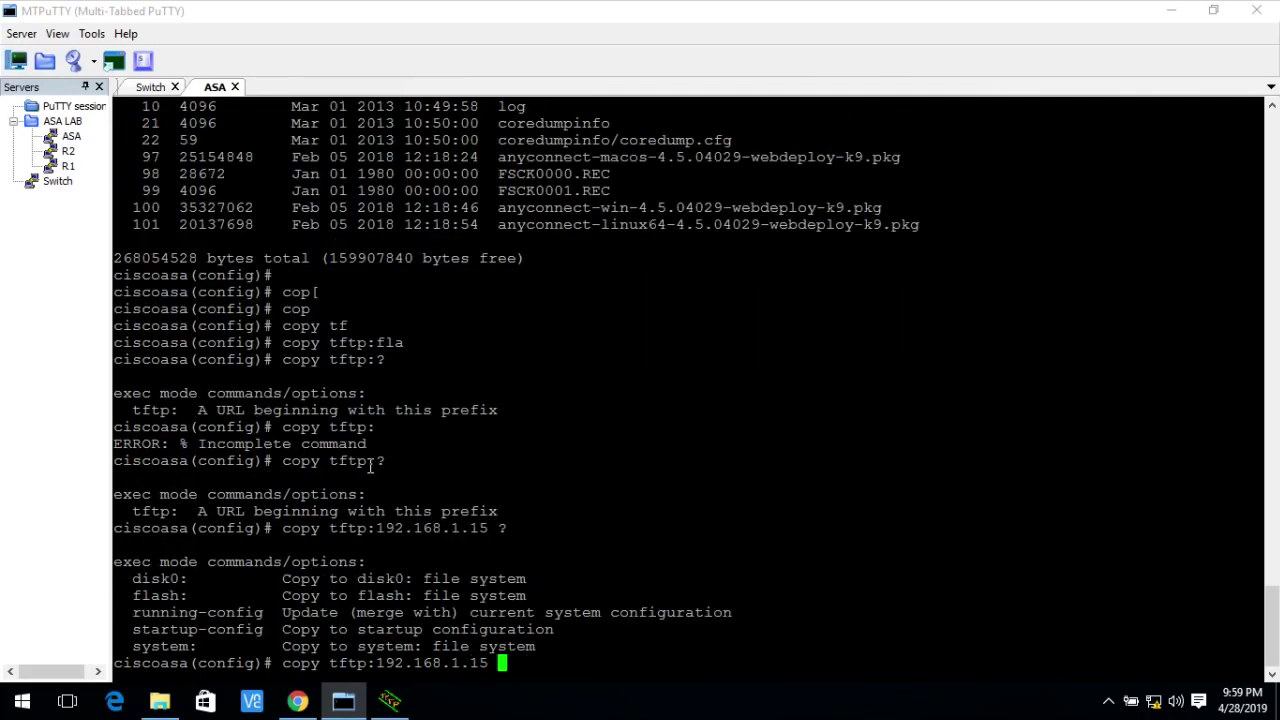
type("flas")
key("Tab")
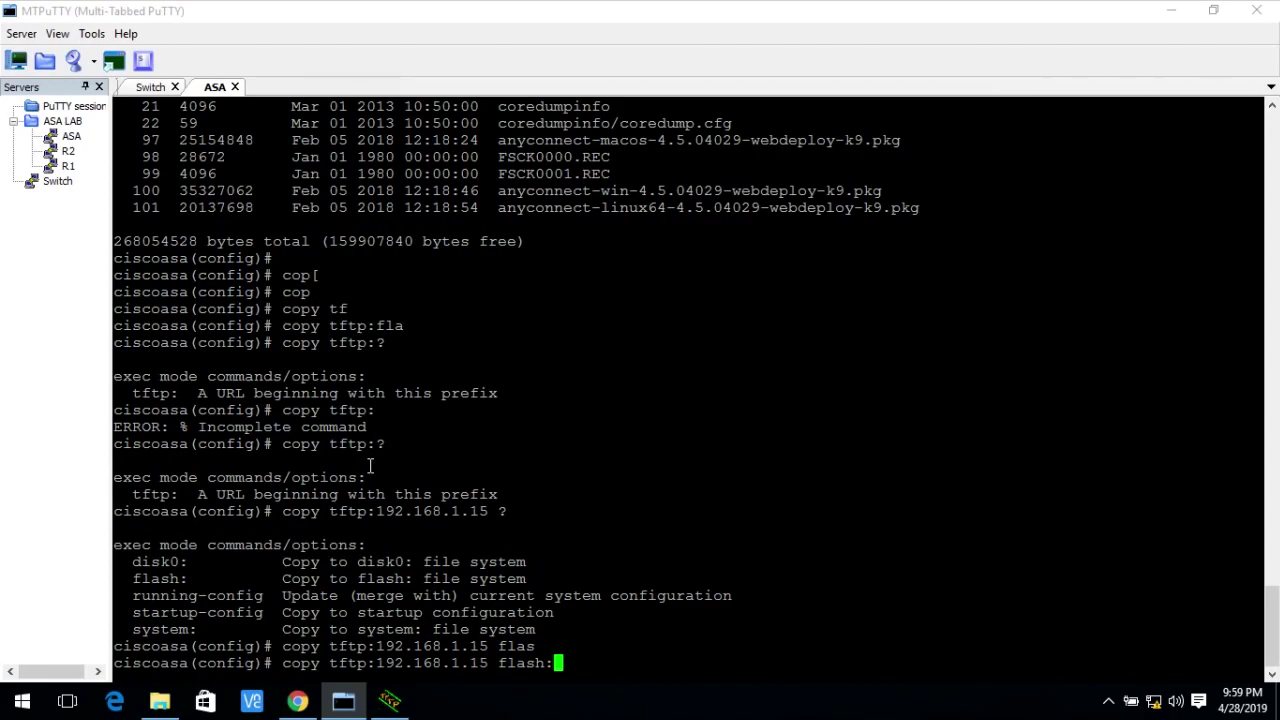
key("Return")
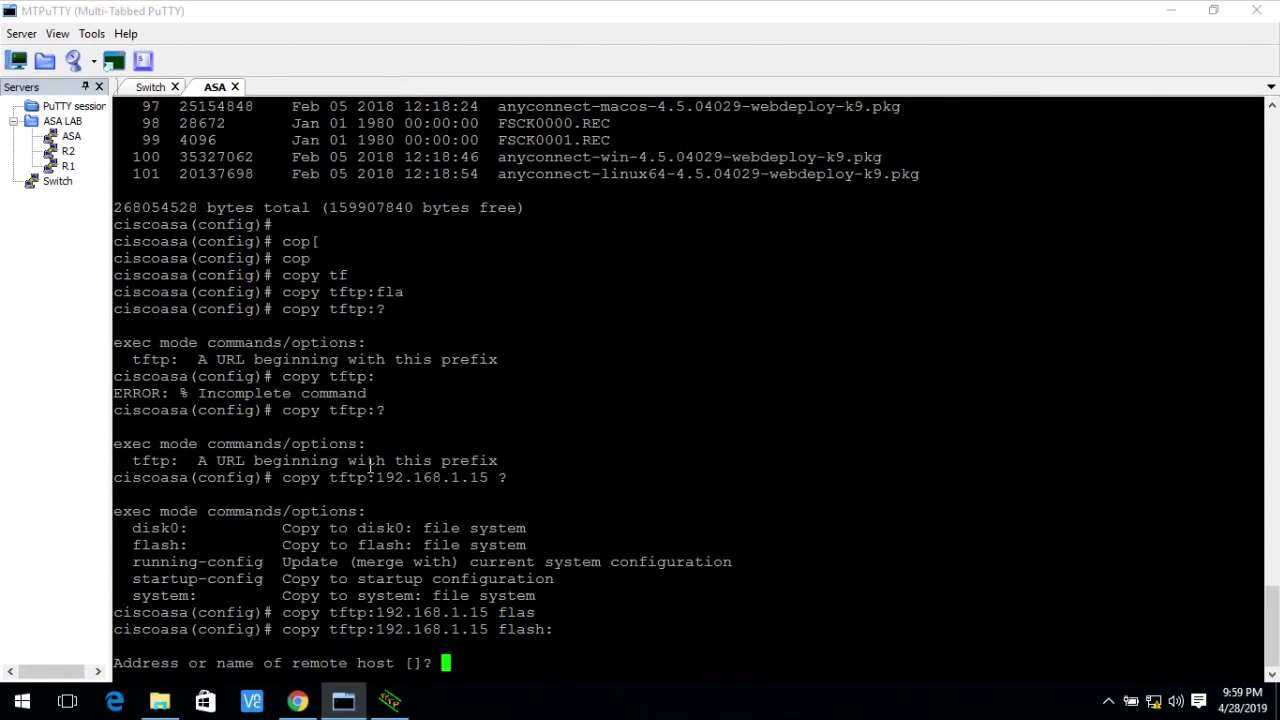
Answer the prompts with remote host 192.168.1.15 and source file asdm-733.bin.
type("192.168.1.15")
key("Return")
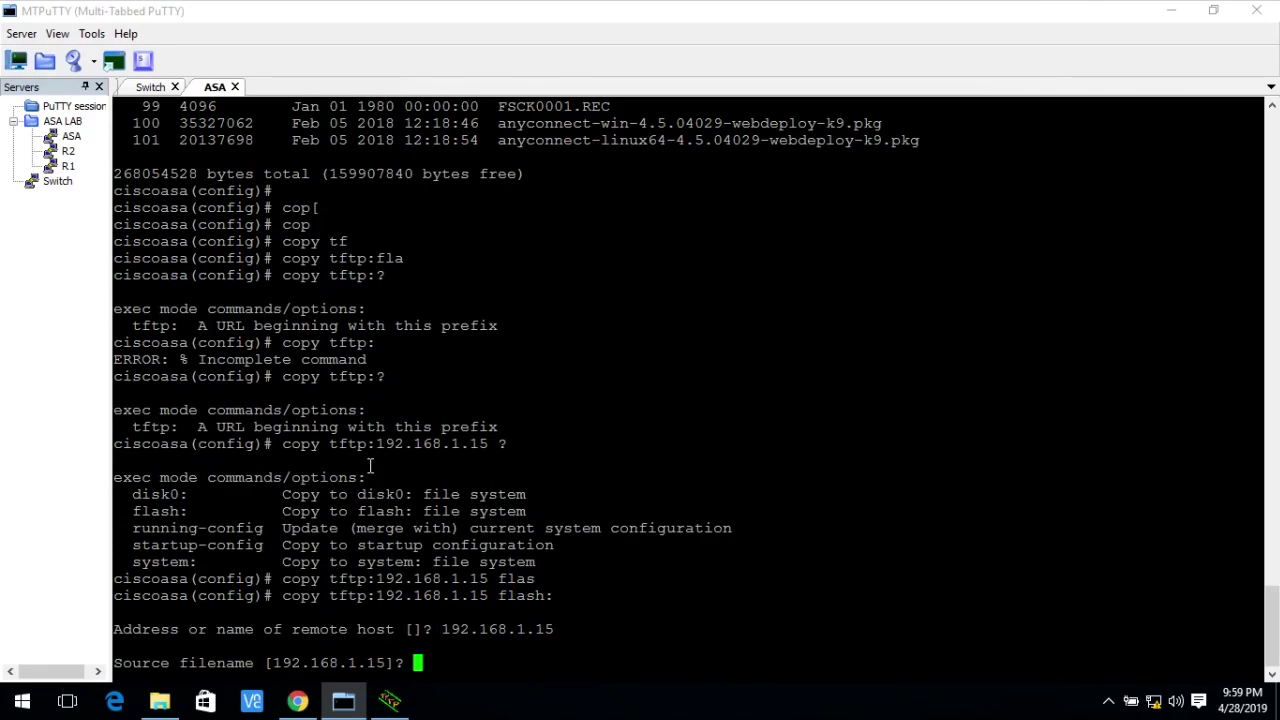
right_click(442, 662)
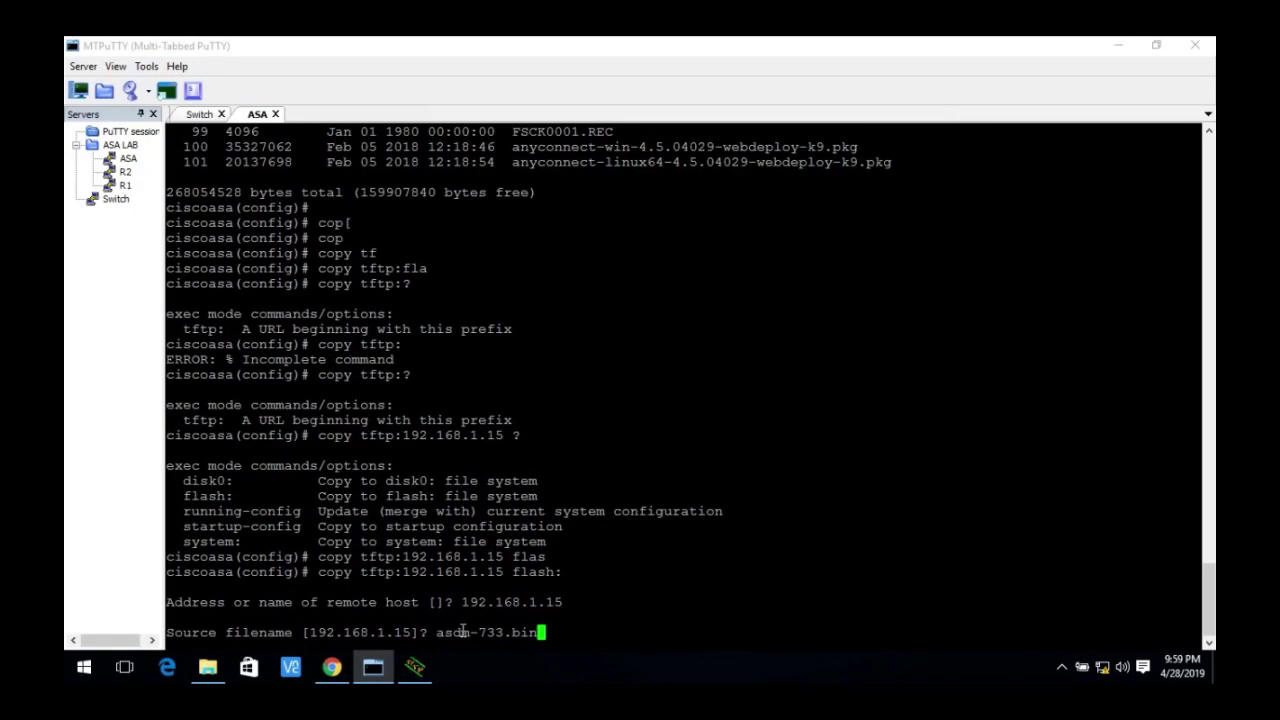
key("Return")
key("Return")
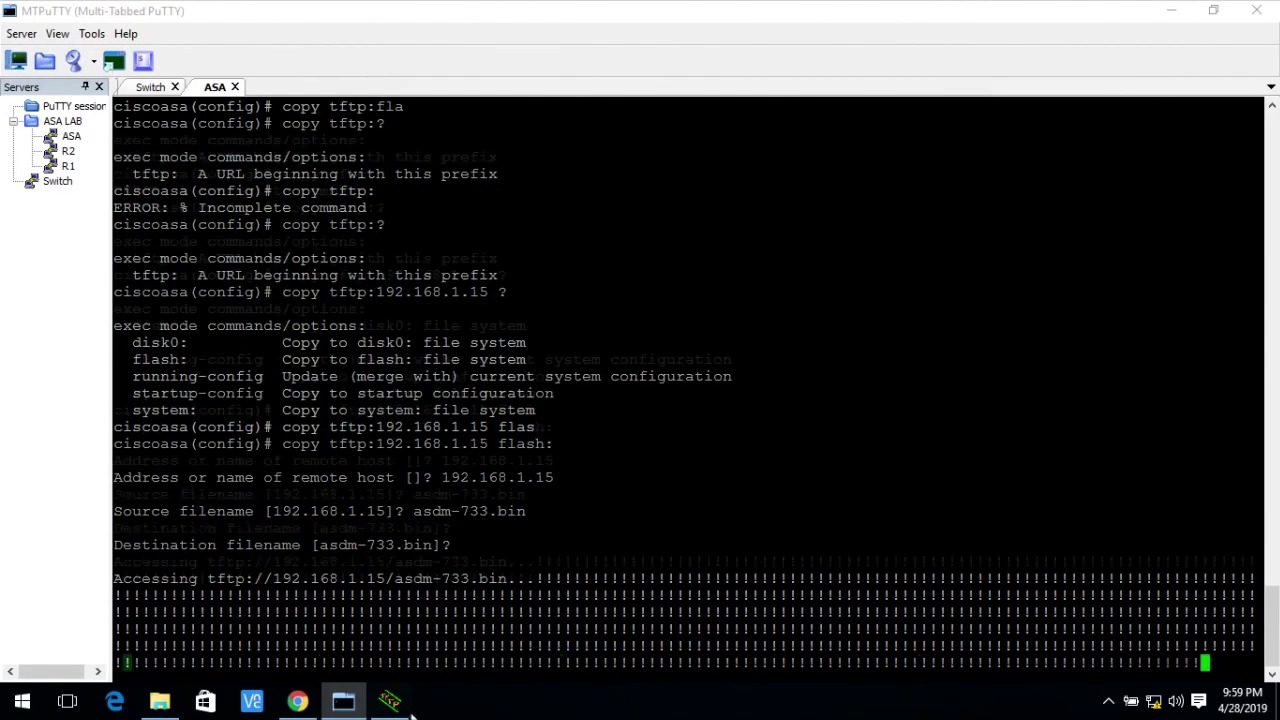
Watch the asdm-733.bin transfer in Tftpd64 until 27289072 bytes finish copying.
left_click(389, 700)
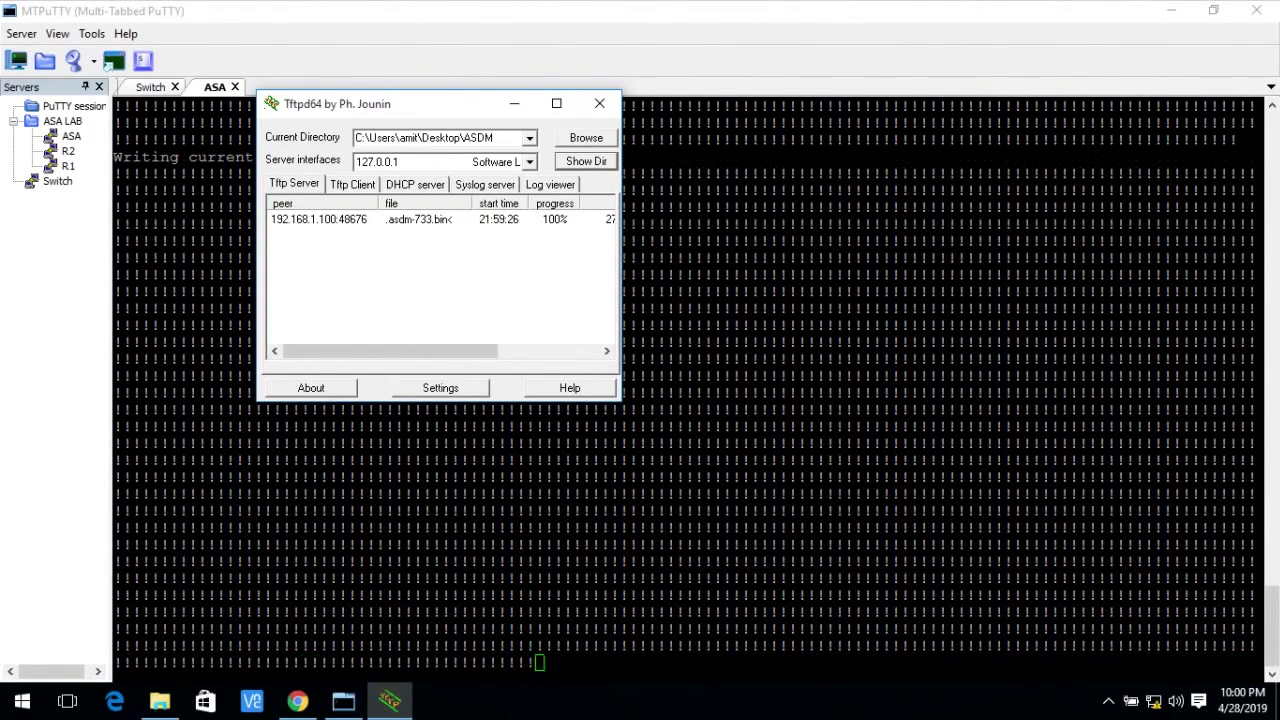
left_click(514, 103)
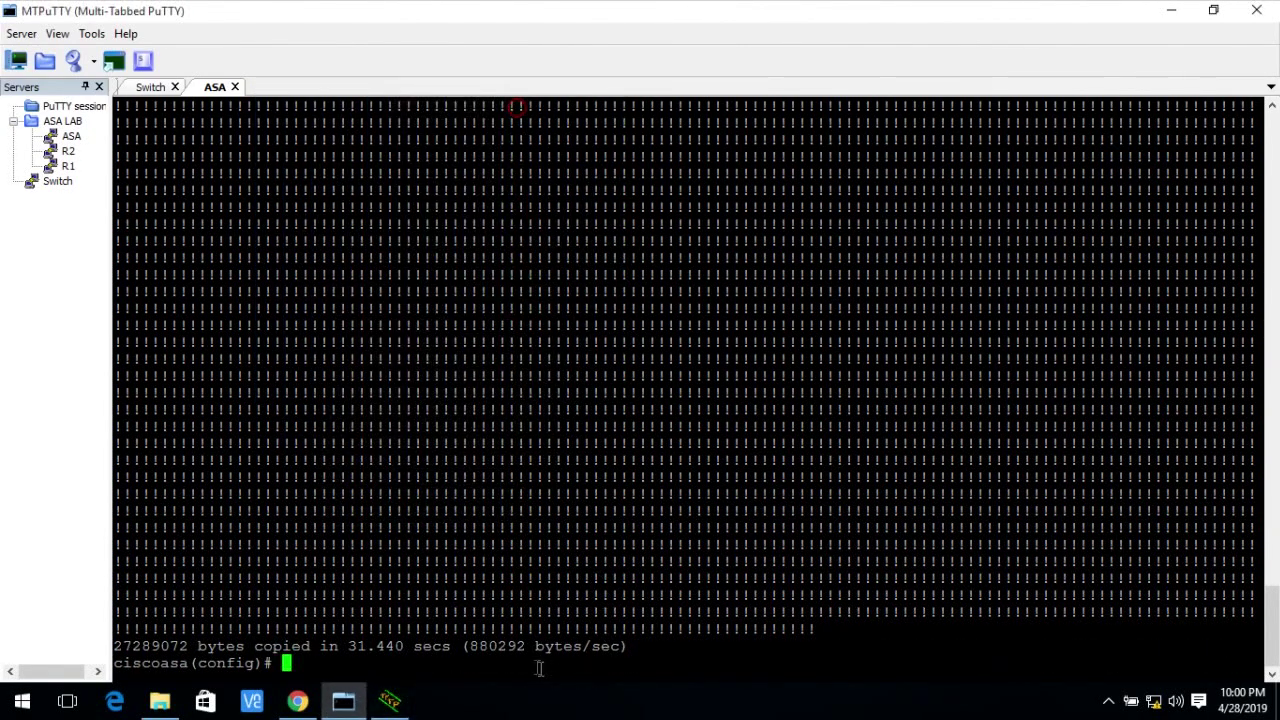
key("Return")
key("Return")
key("Return")
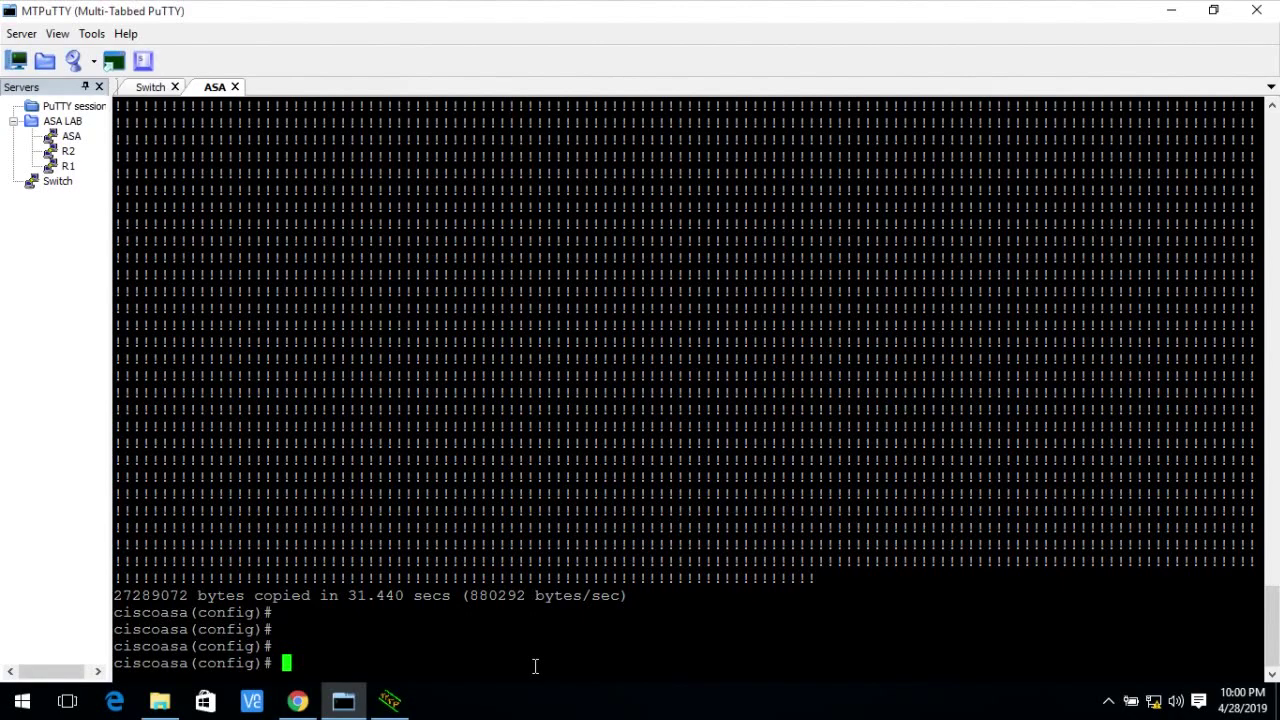
type("sh flash")
Confirm asdm-733.bin now appears in the flash listing.
key("Return")
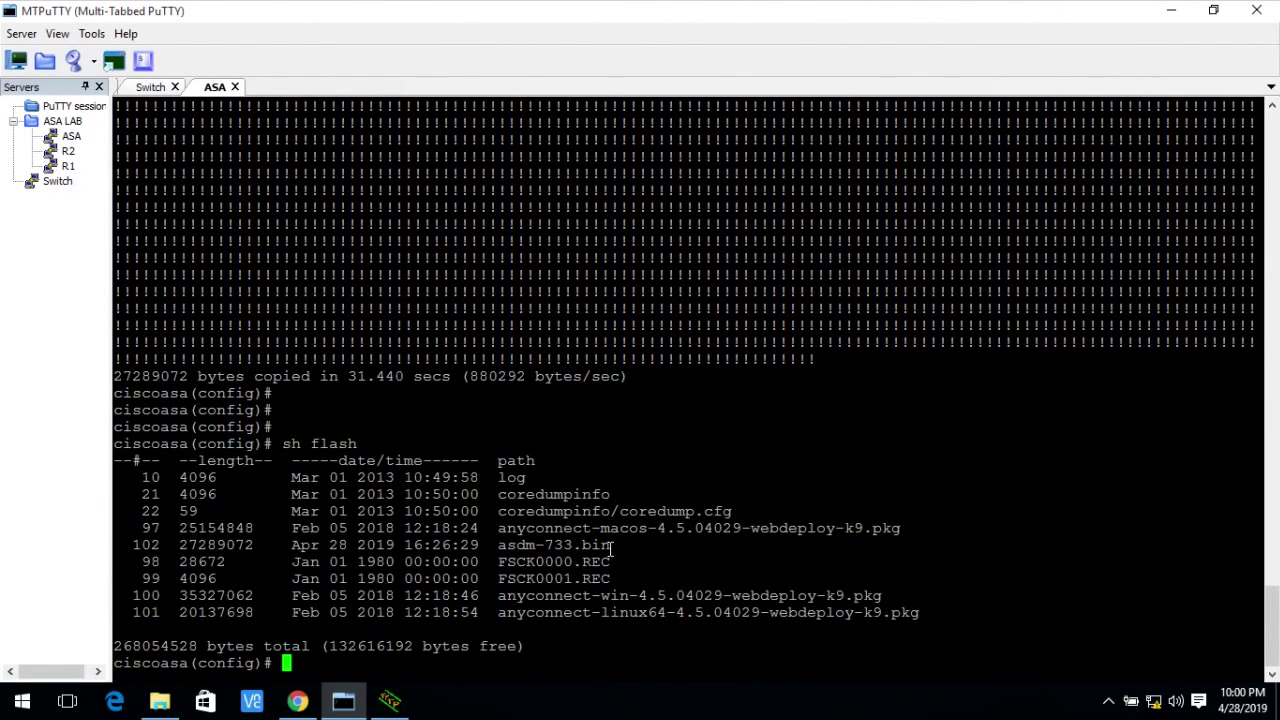
left_click_drag(618, 543, 126, 545)
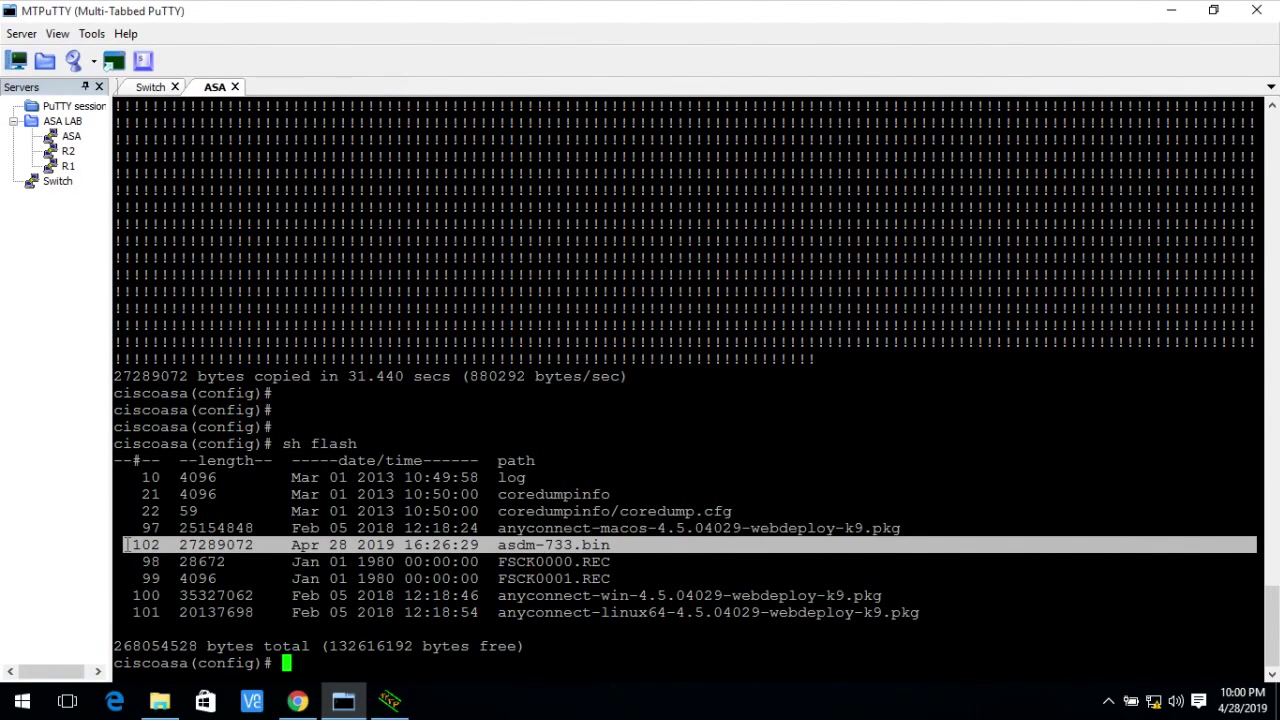
left_click(439, 675)
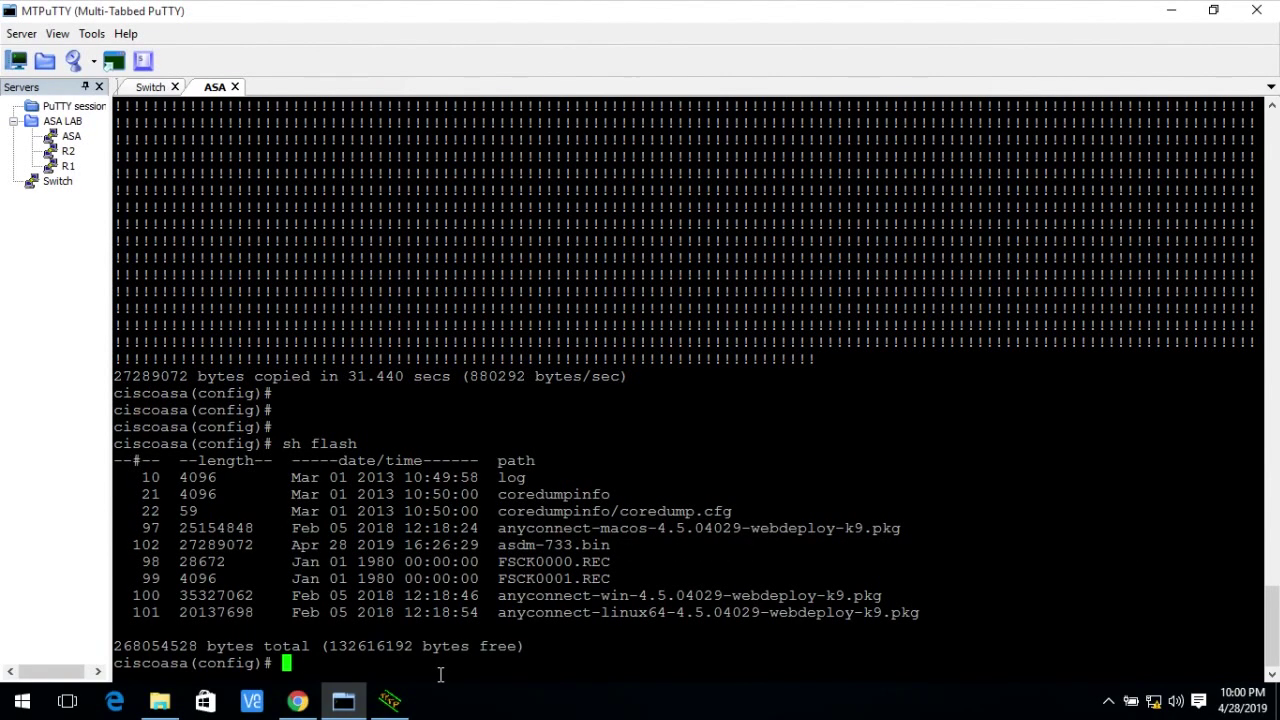
Save the configuration with wr and list IPs: inside 10.0.0.254, outside 192.168.1.100.
type("wr")
key("Return")
key("Return")
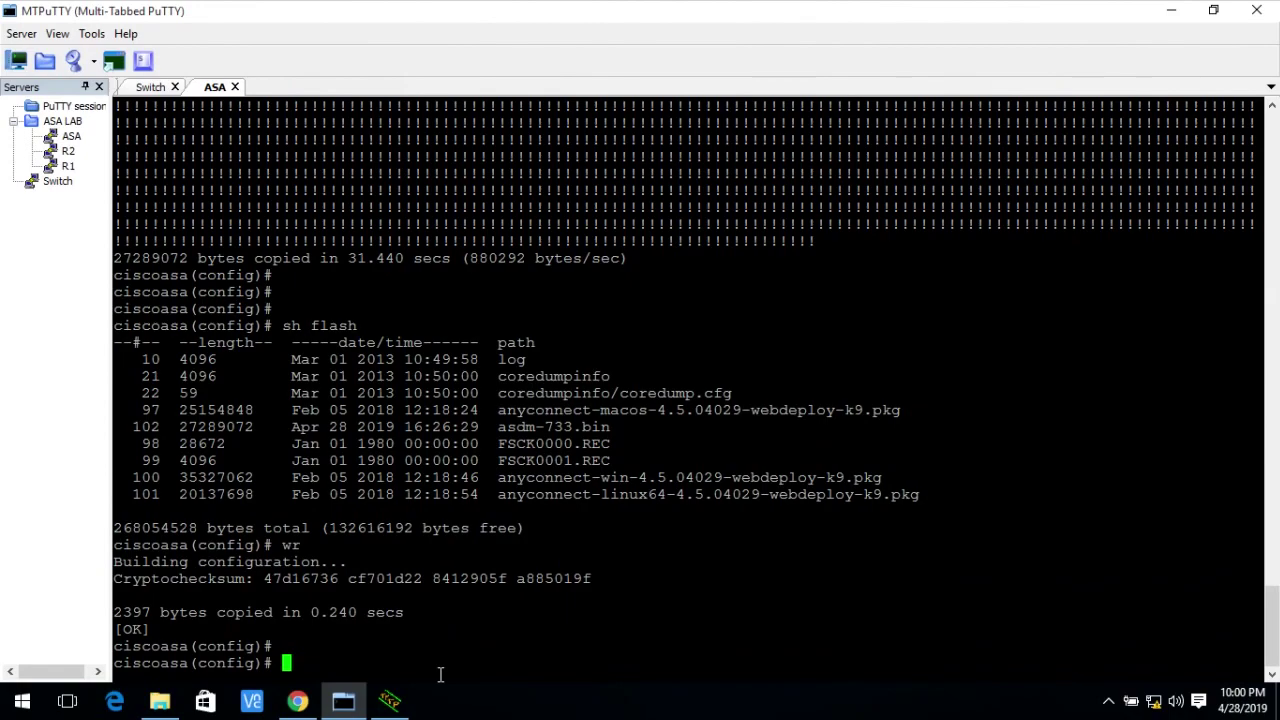
type("sh ip")
key("Return")
key("Return")
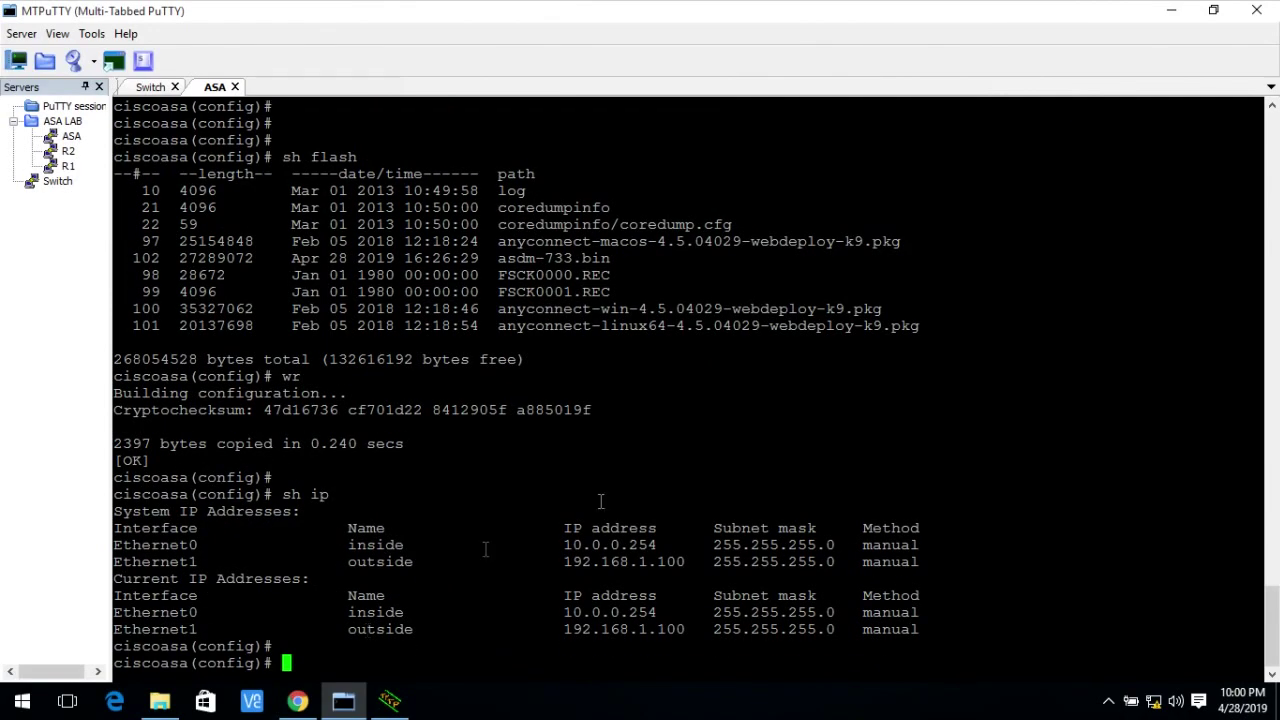
Hide MTPuTTY, bring up the EVE lab topology in Chrome, and open the canvas add-object menu.
left_click(1171, 10)
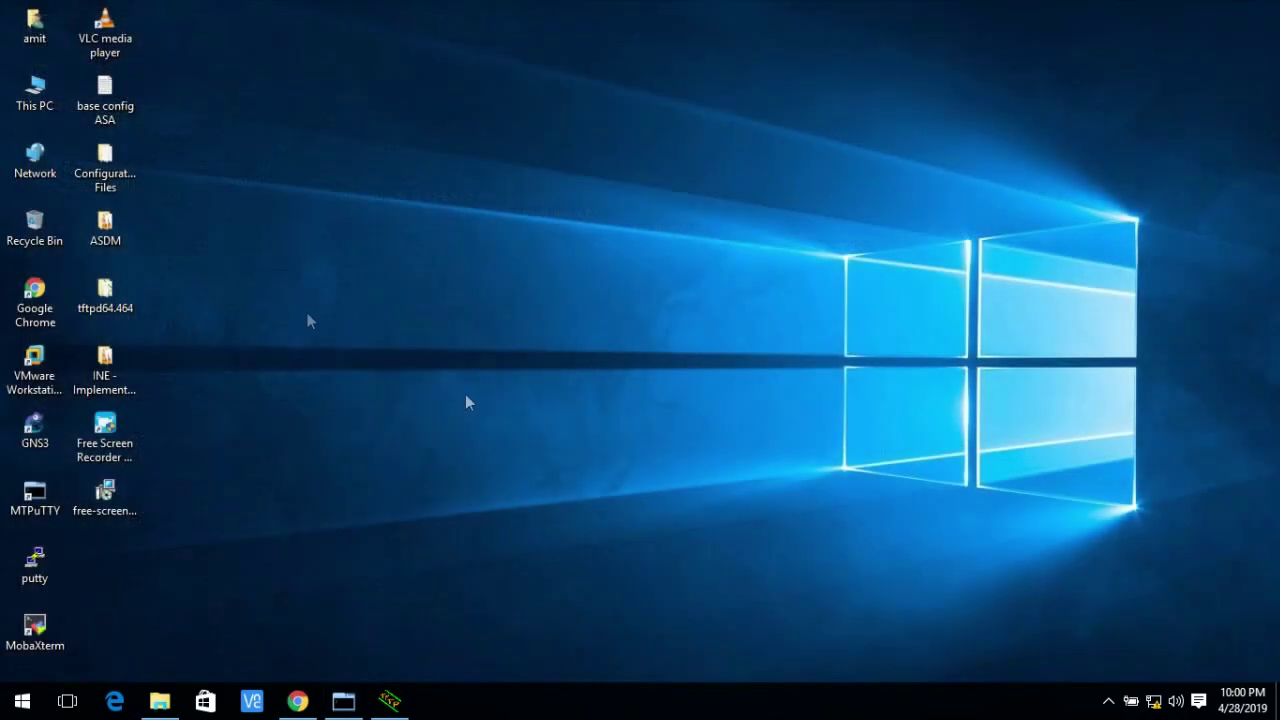
left_click(297, 700)
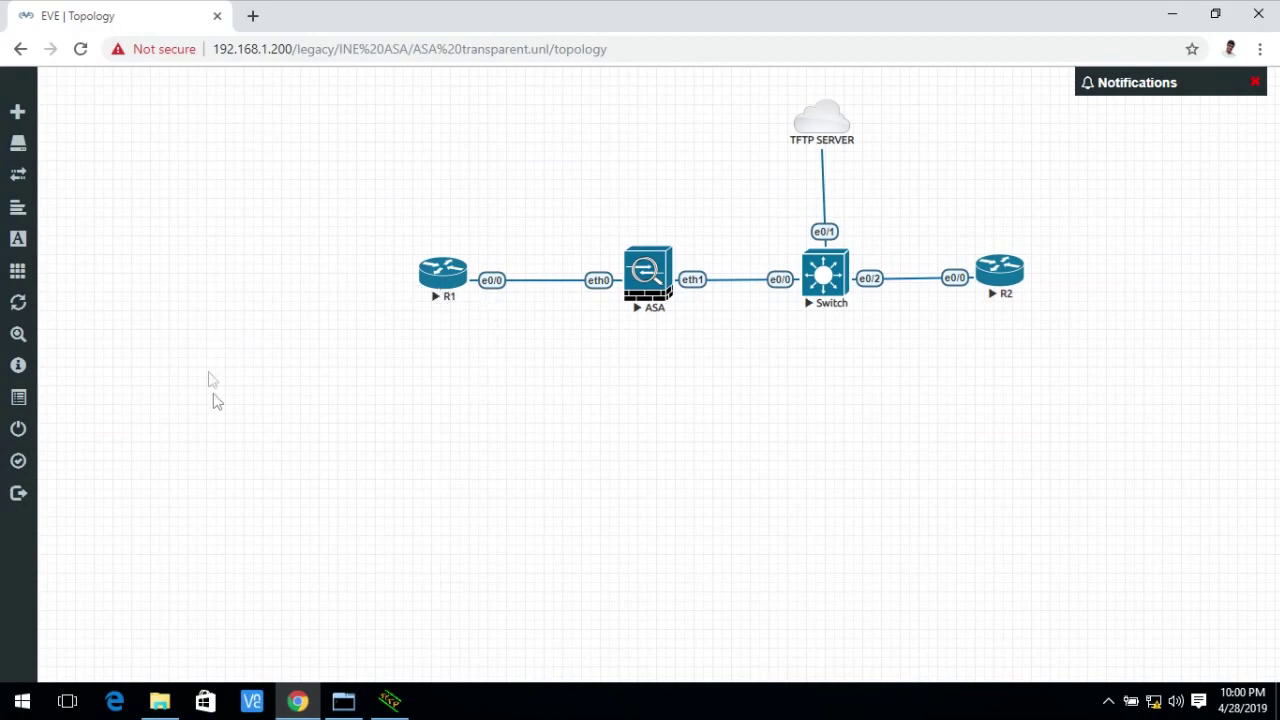
right_click(364, 418)
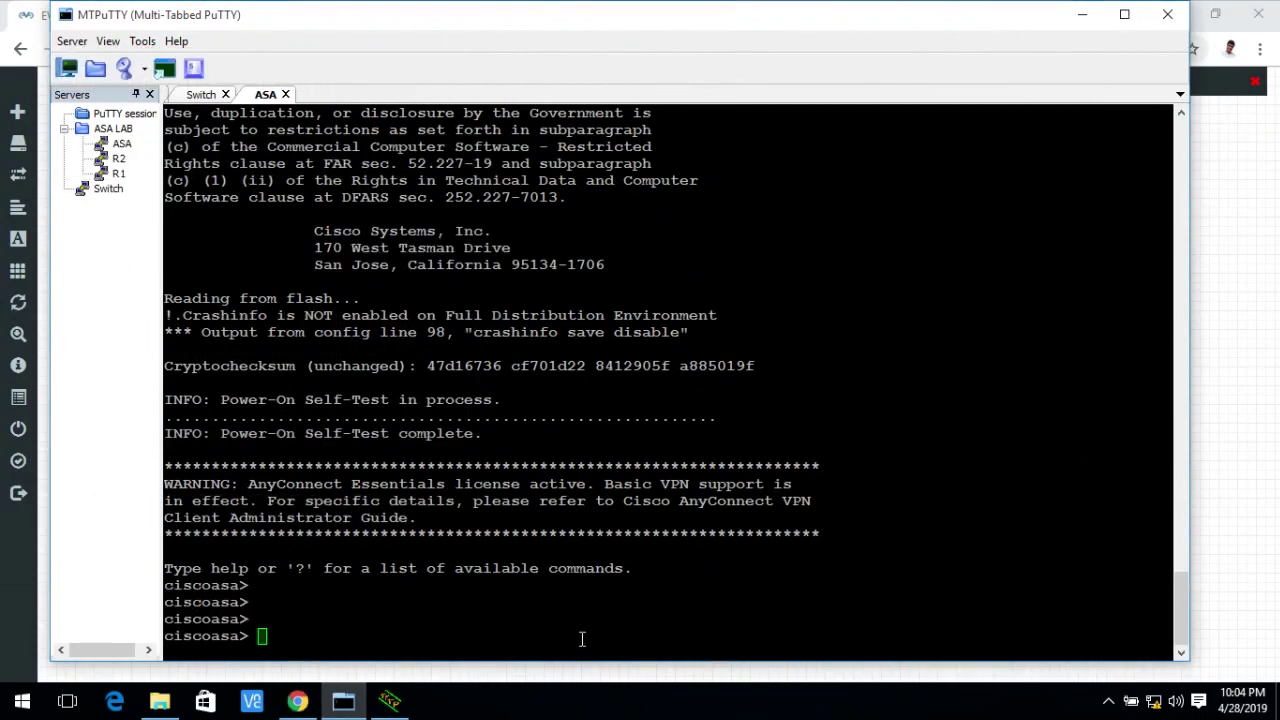
Enter privileged mode and enable the ASA's HTTP server with 'http server enable'.
type("en")
key("Return")
key("Return")
key("Return")
key("Return")
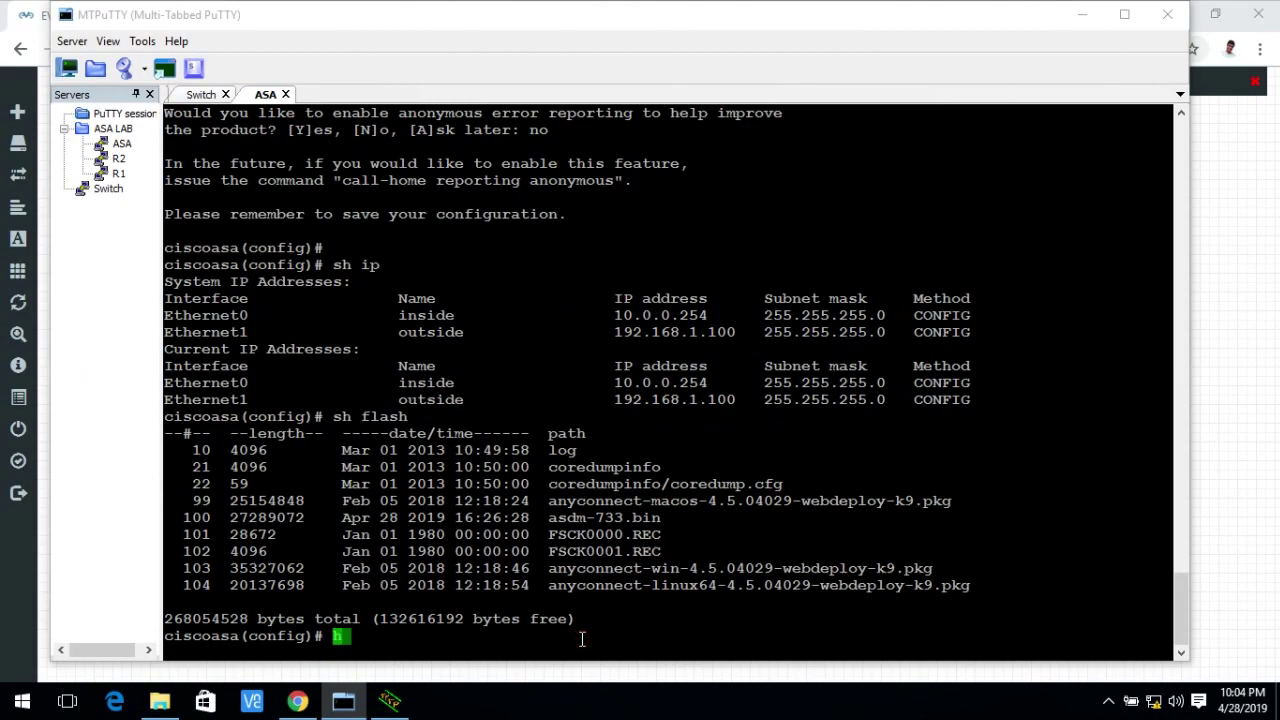
type("http")
key("Tab")
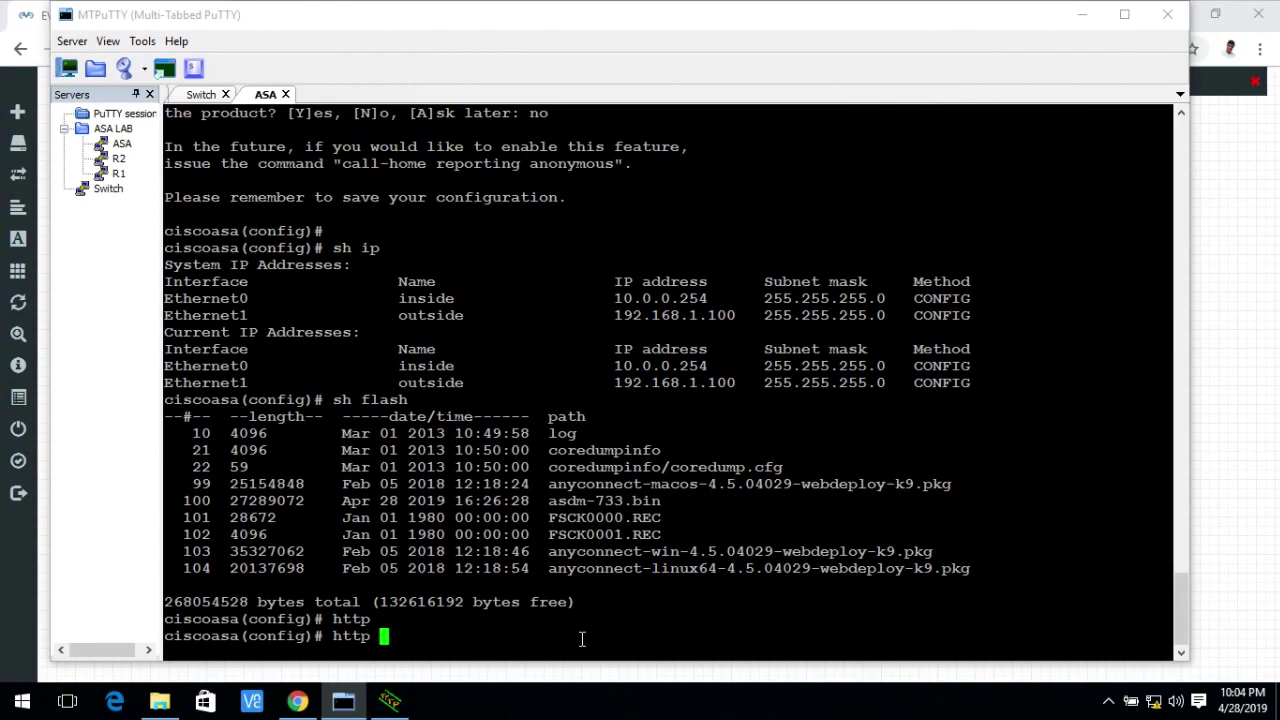
type("server enab")
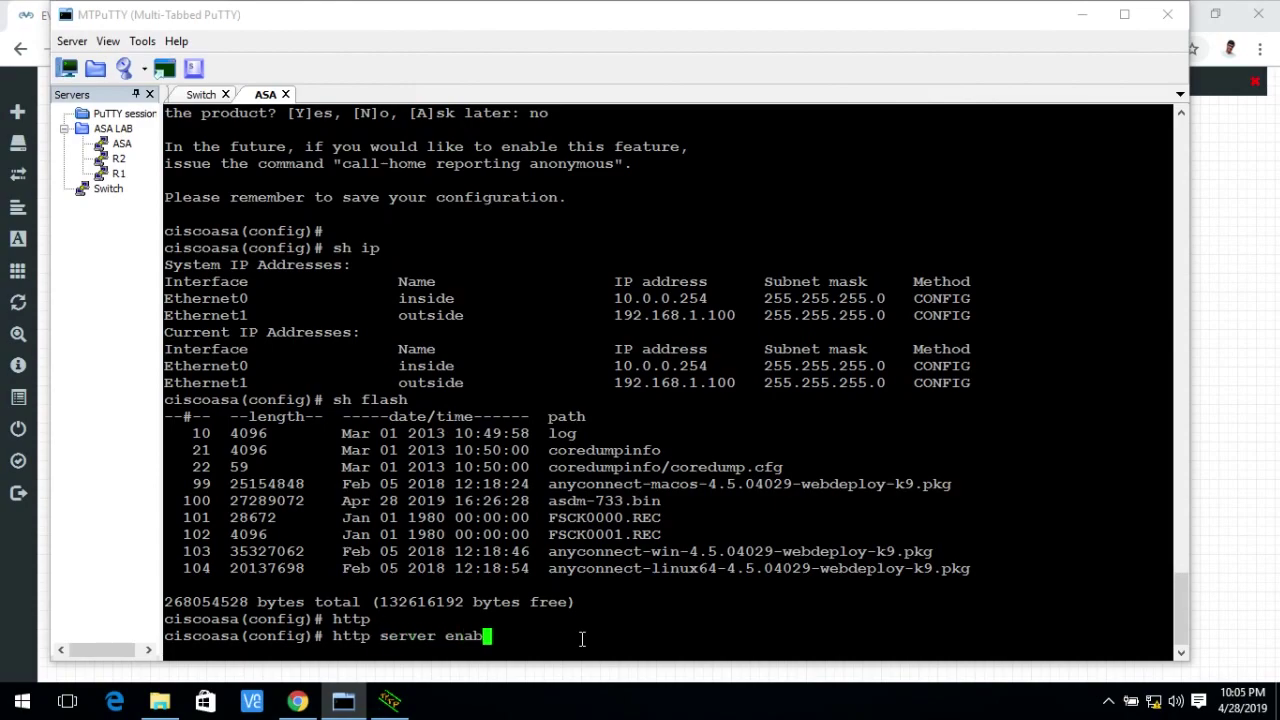
type("le")
key("Return")
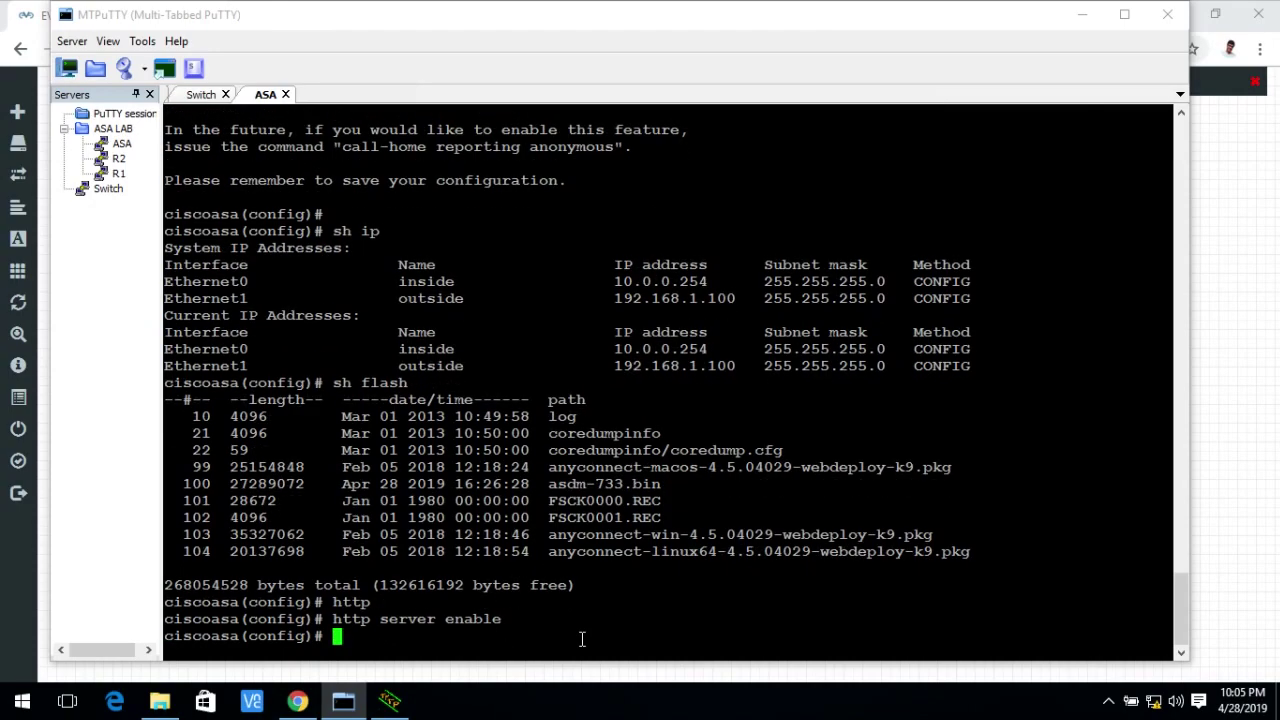
Allow HTTP management from any host on inside with 'http 0 0 inside', then exit configuration mode.
type("http ?")
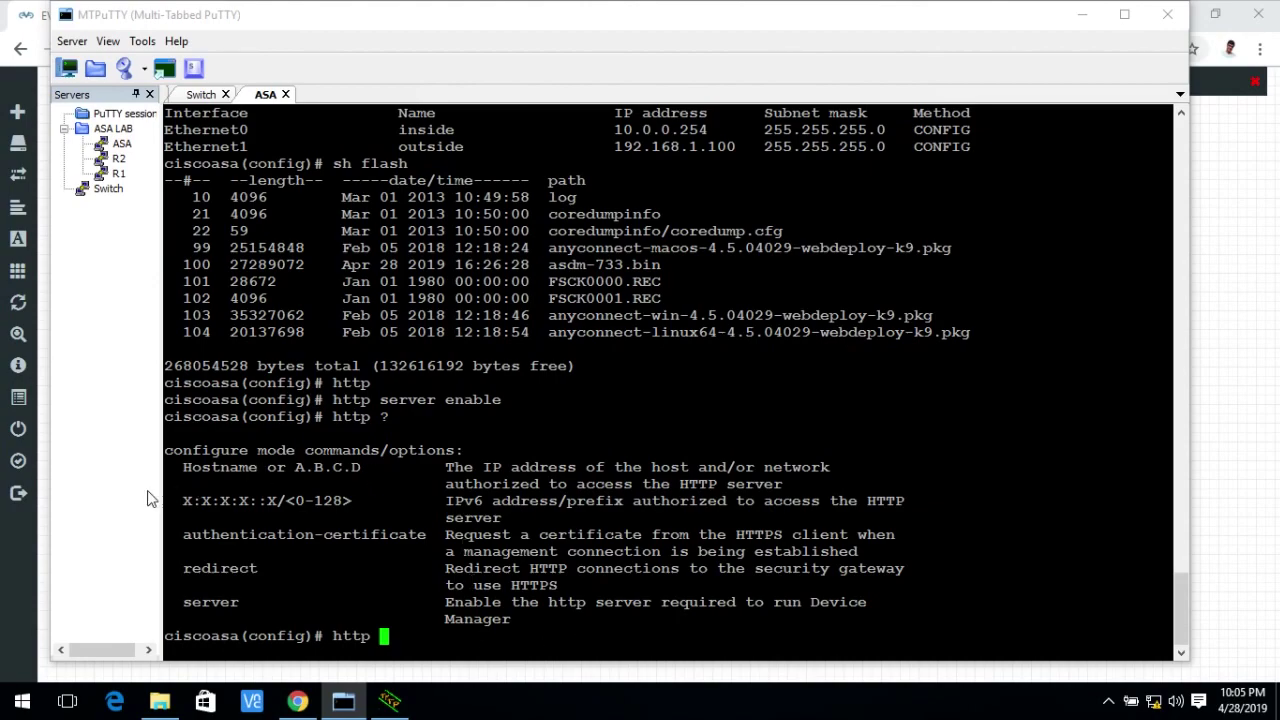
left_click_drag(182, 470, 797, 485)
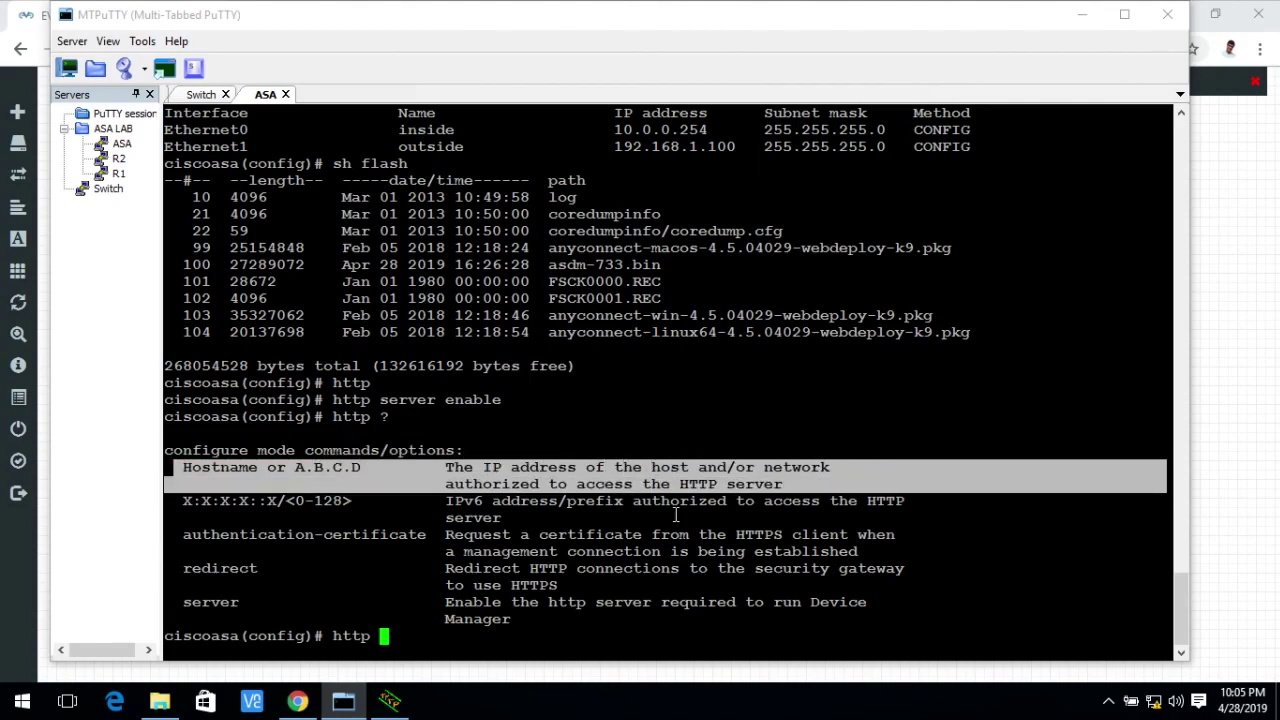
left_click(613, 525)
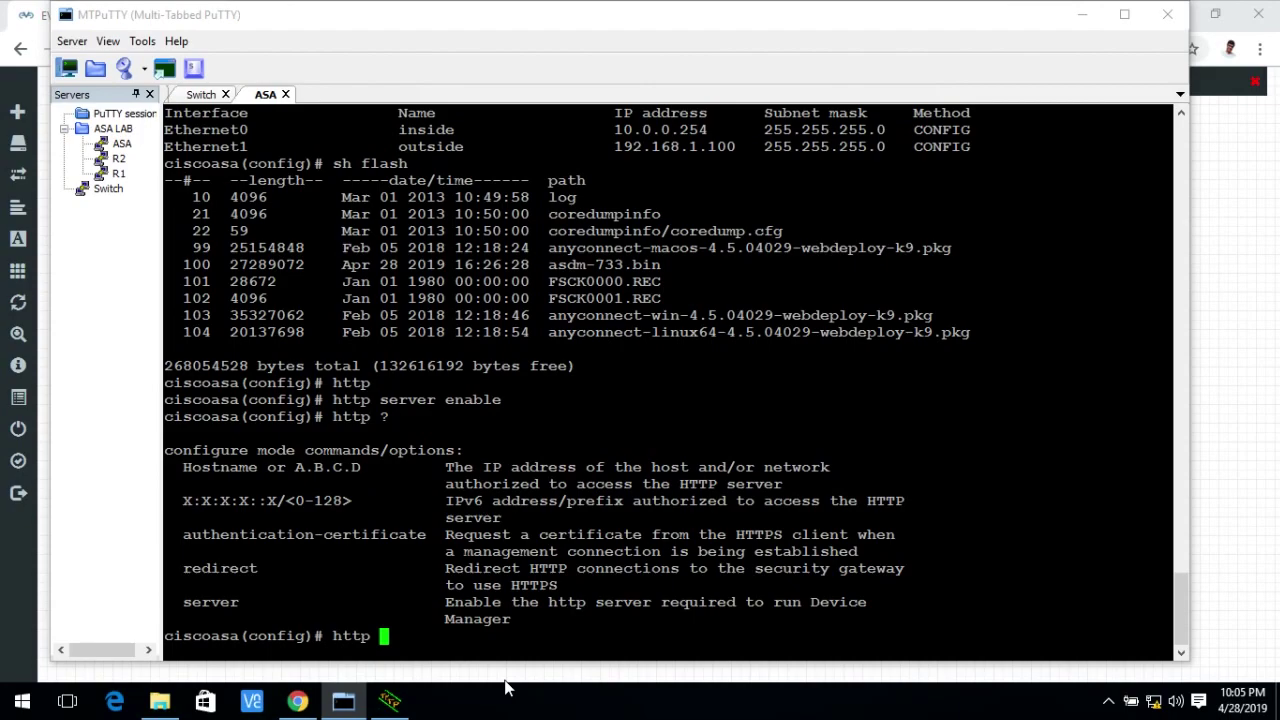
type("0 0 inside")
key("Tab")
type("?")
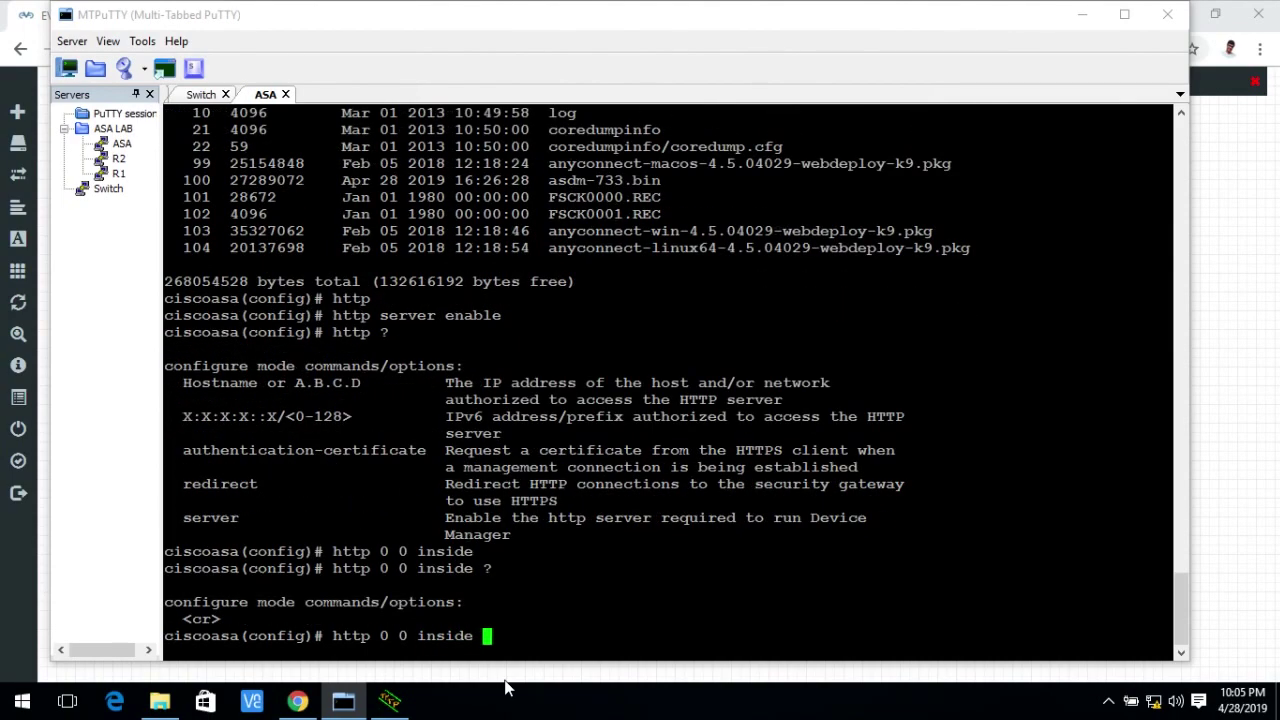
key("Return")
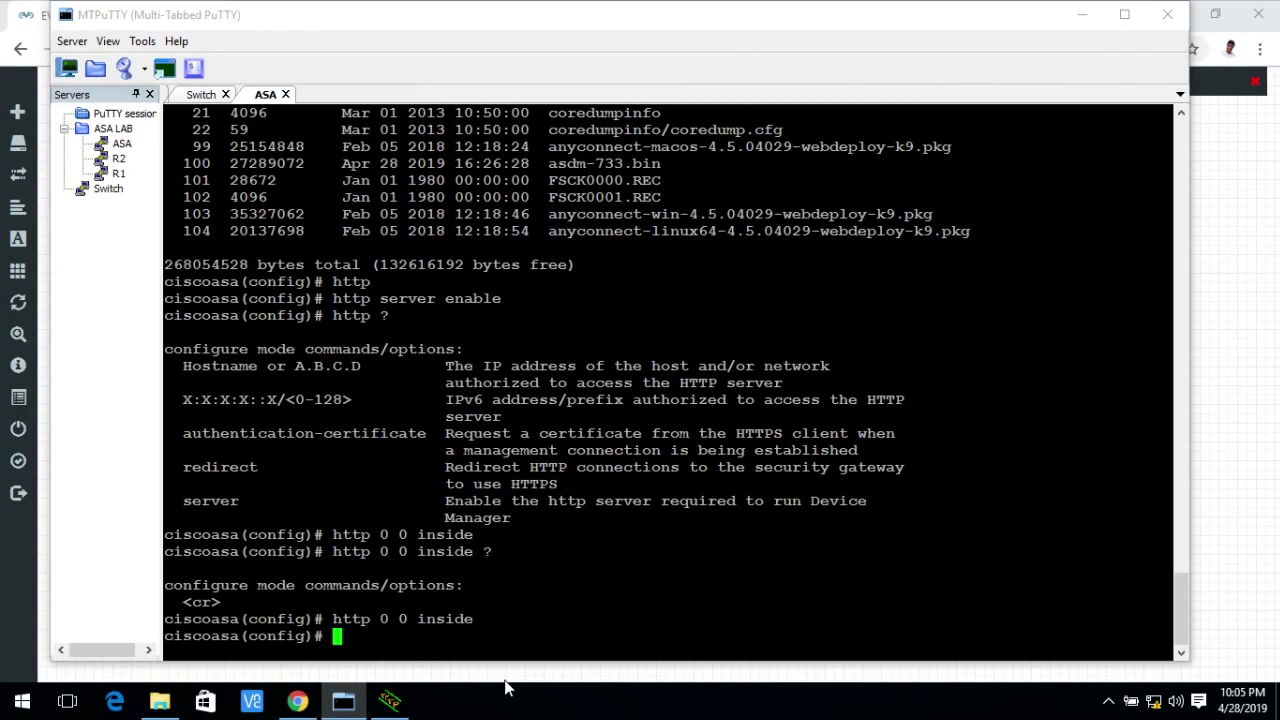
type("exit")
key("Return")
left_click(298, 701)
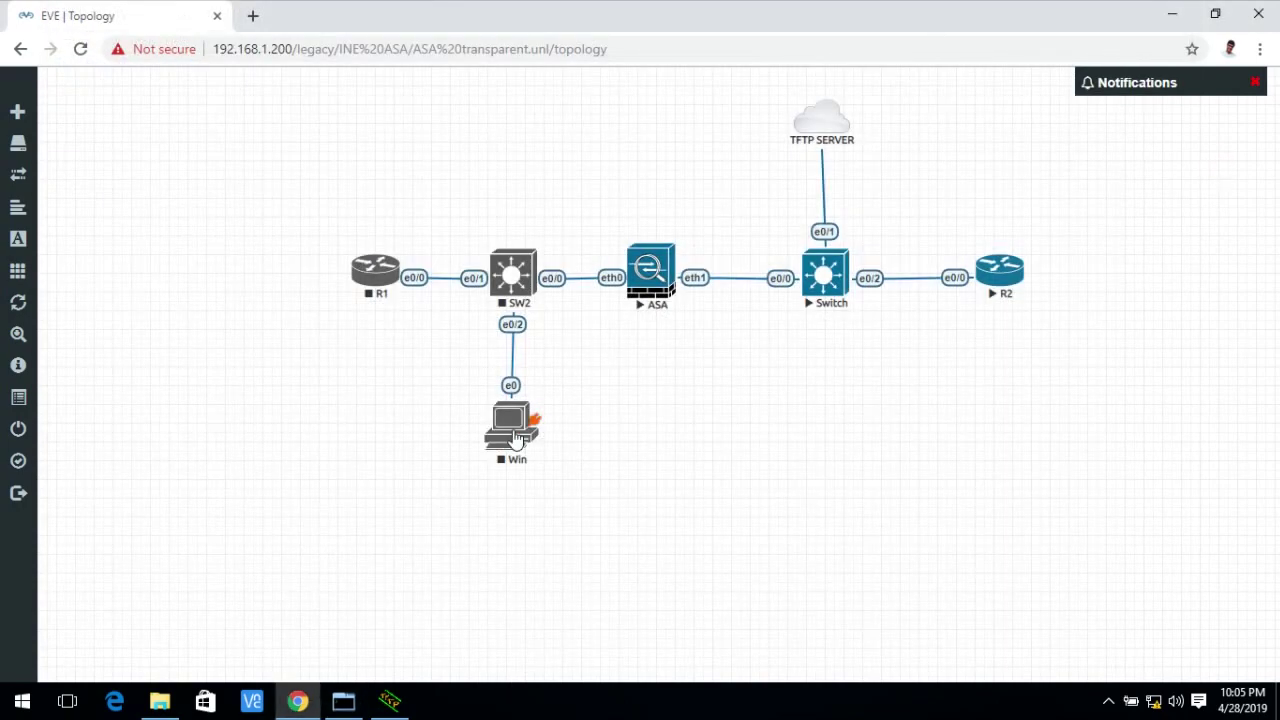
Start the SW2 switch and the Win PC nodes.
right_click(510, 286)
left_click(544, 331)
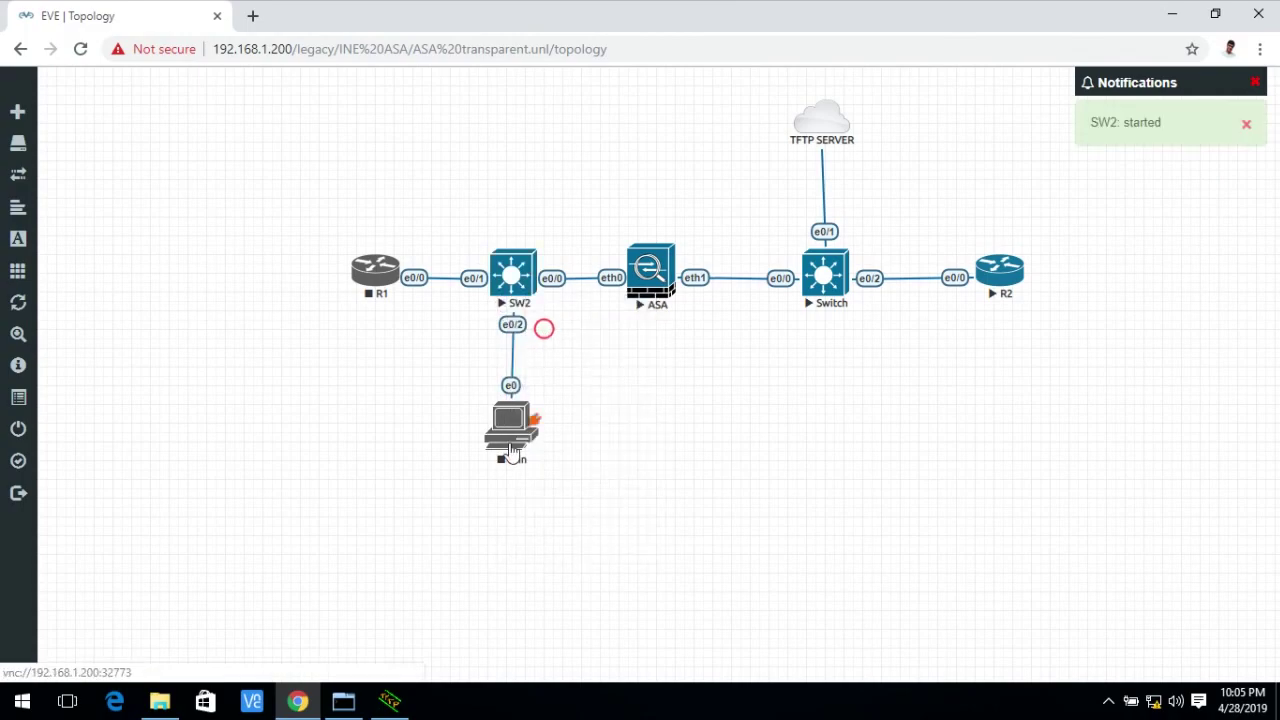
right_click(512, 416)
left_click(557, 448)
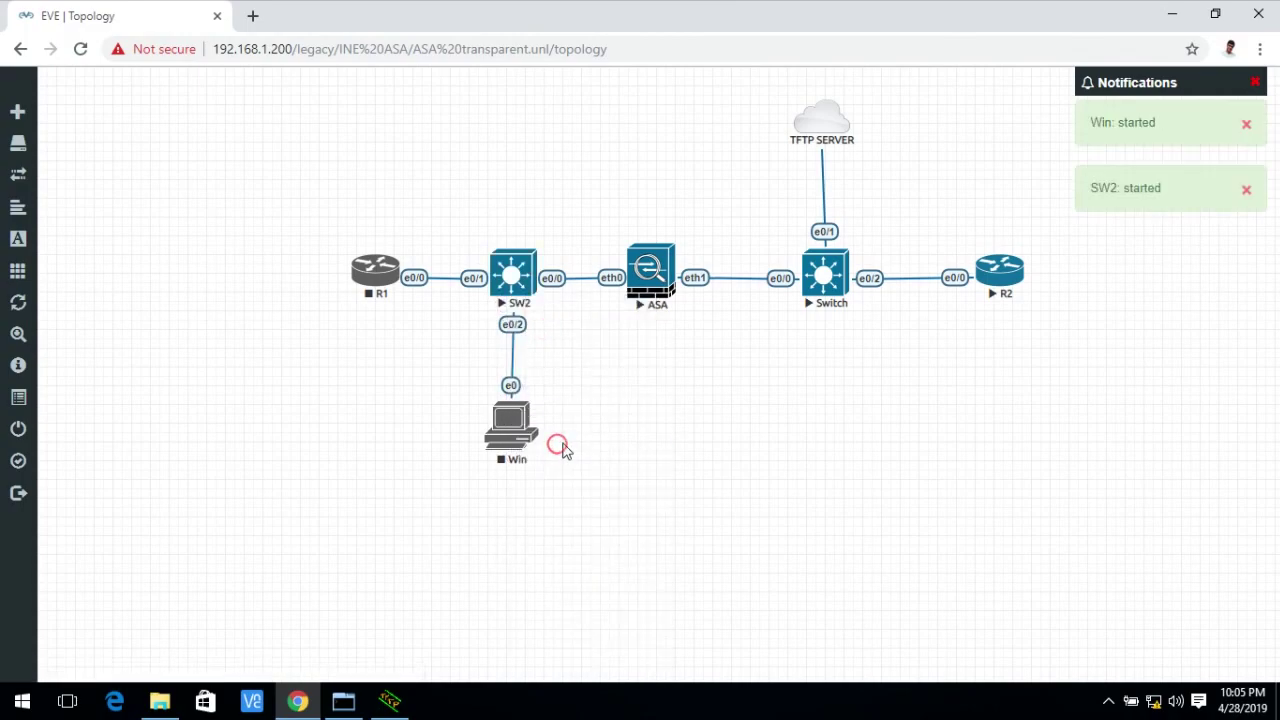
Launch the Win PC's console in VNC Viewer.
left_click(515, 446)
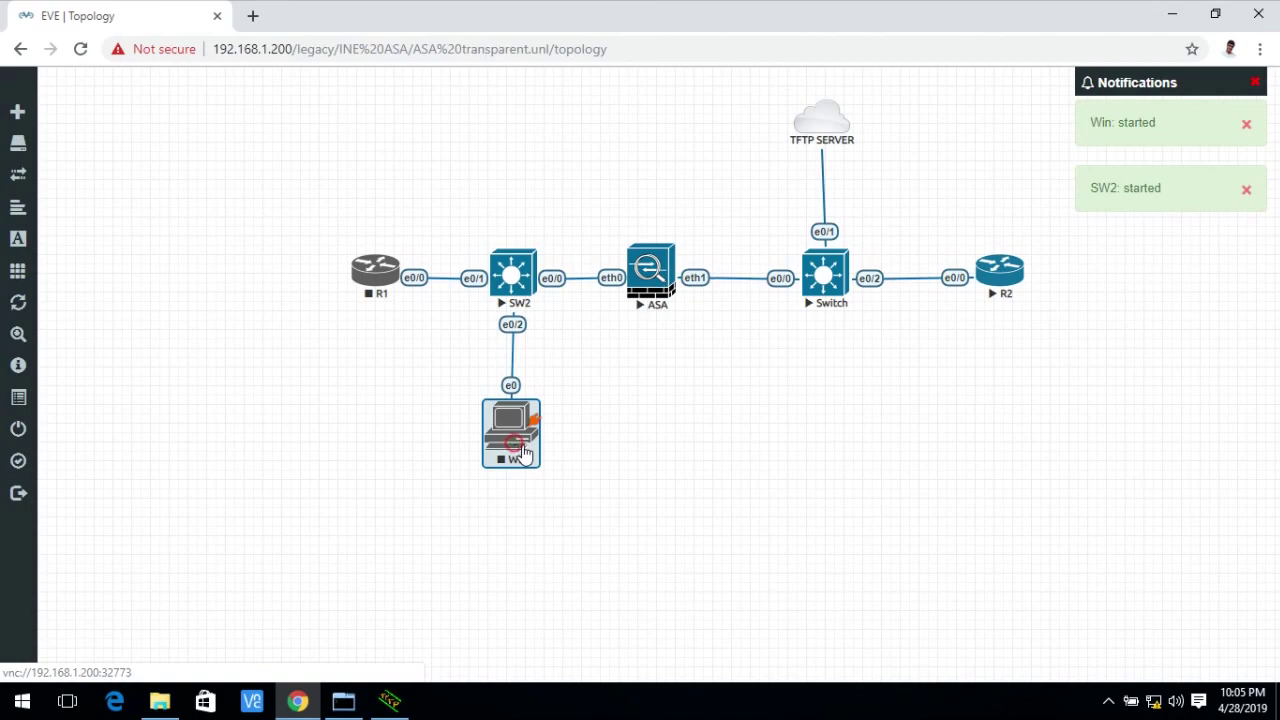
left_click(640, 431)
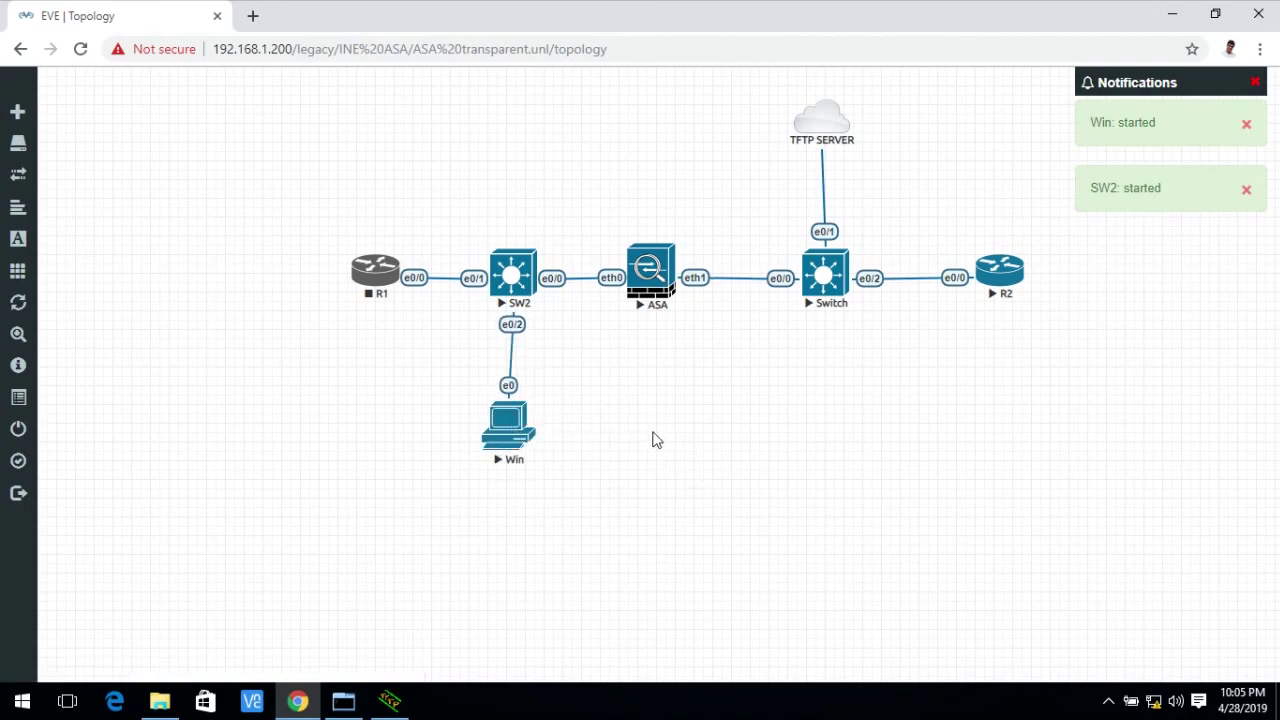
left_click(512, 432)
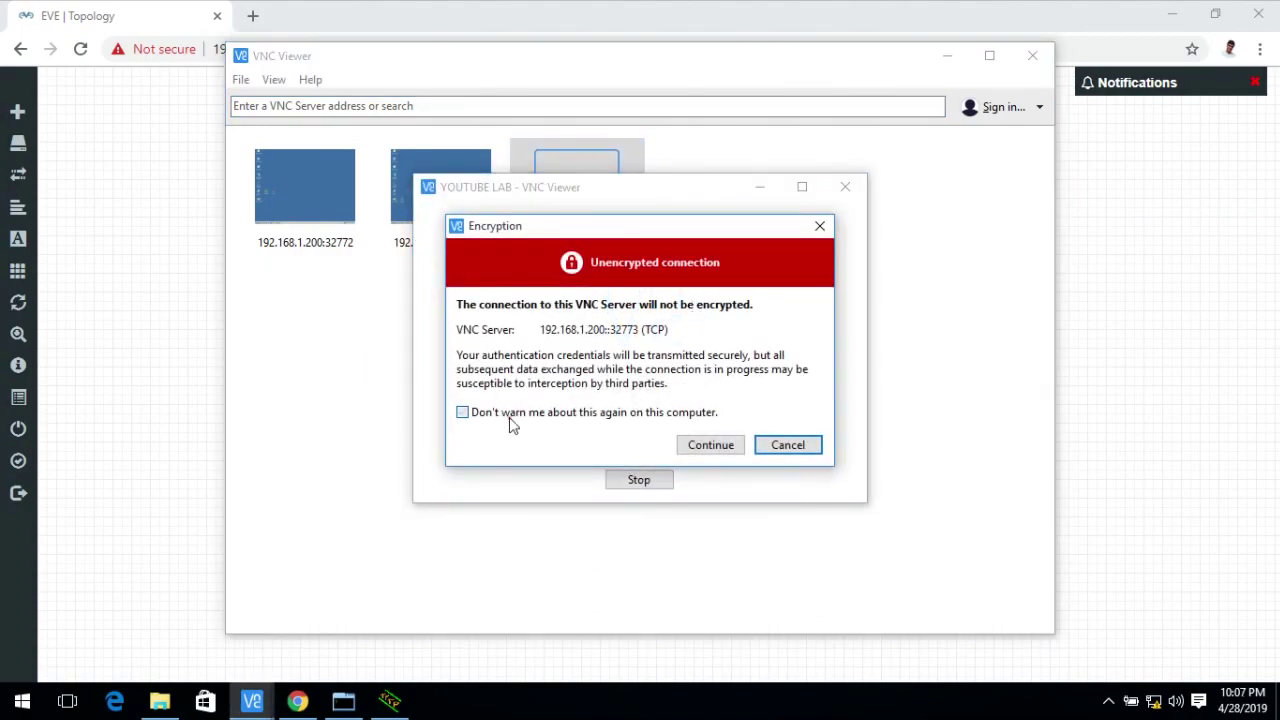
Accept the unencrypted VNC connection without future warnings and open the PC's network connection properties.
left_click(508, 416)
left_click(709, 445)
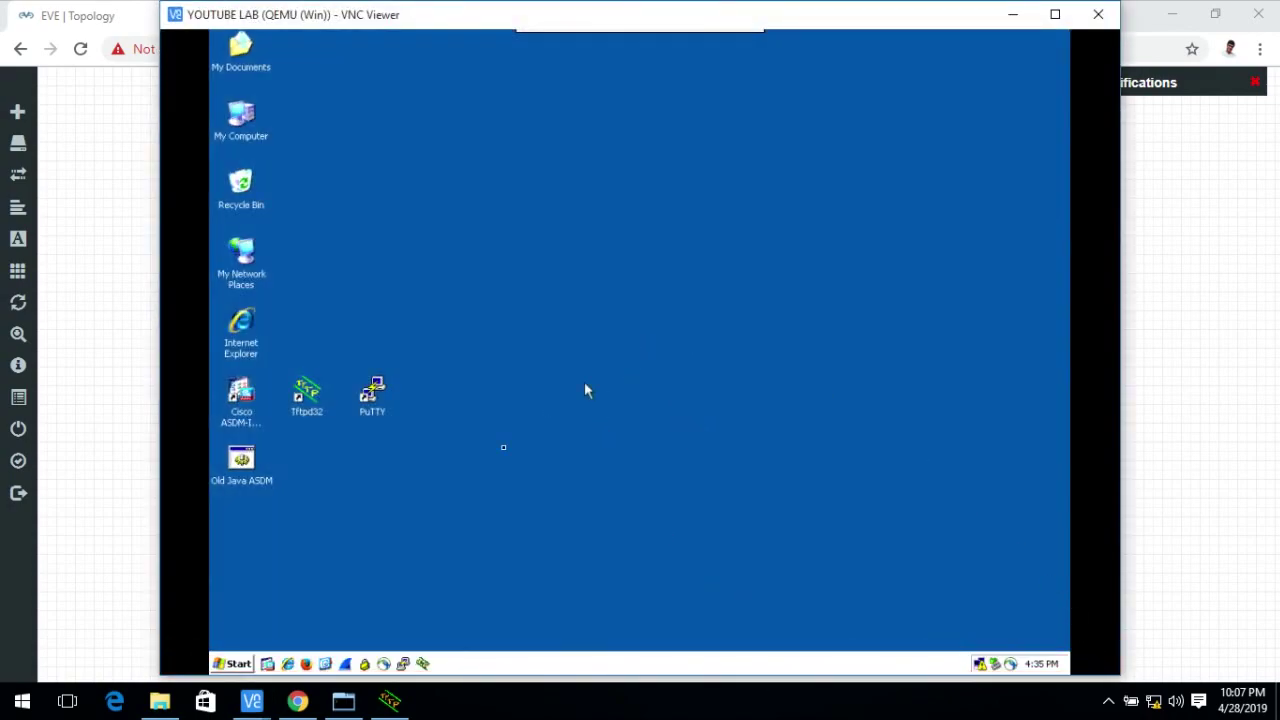
double_click(988, 664)
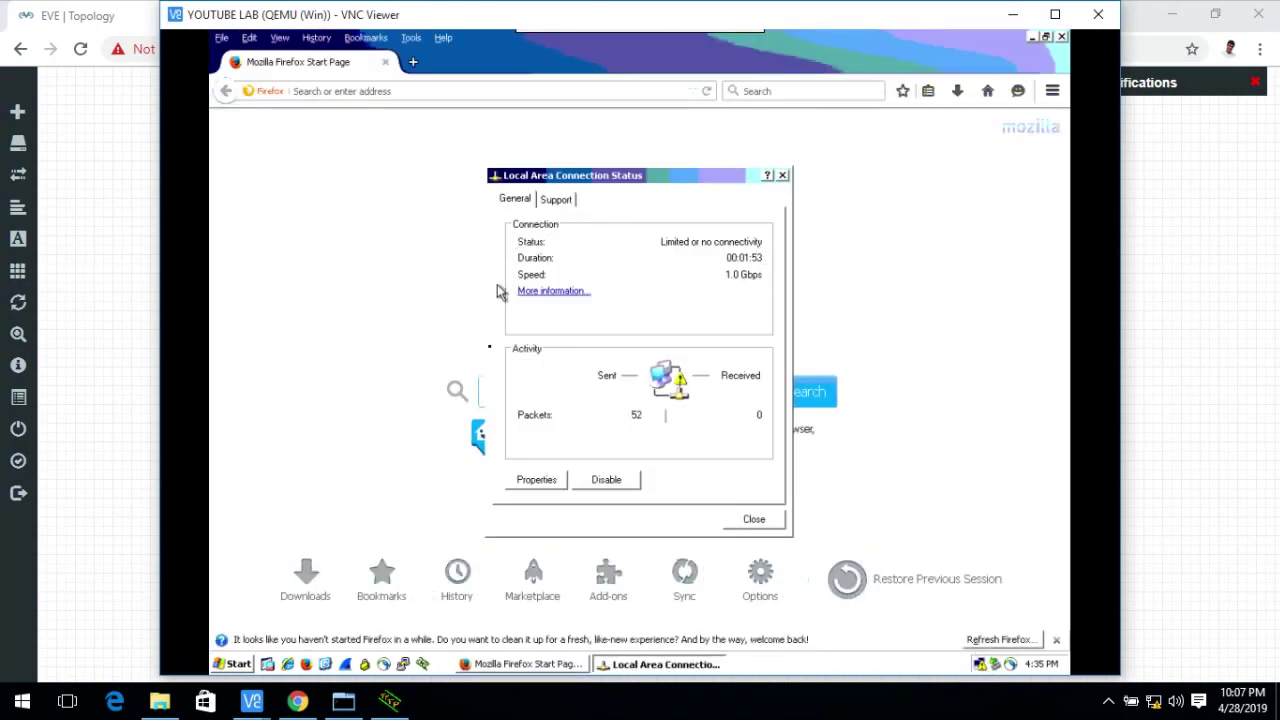
left_click(540, 480)
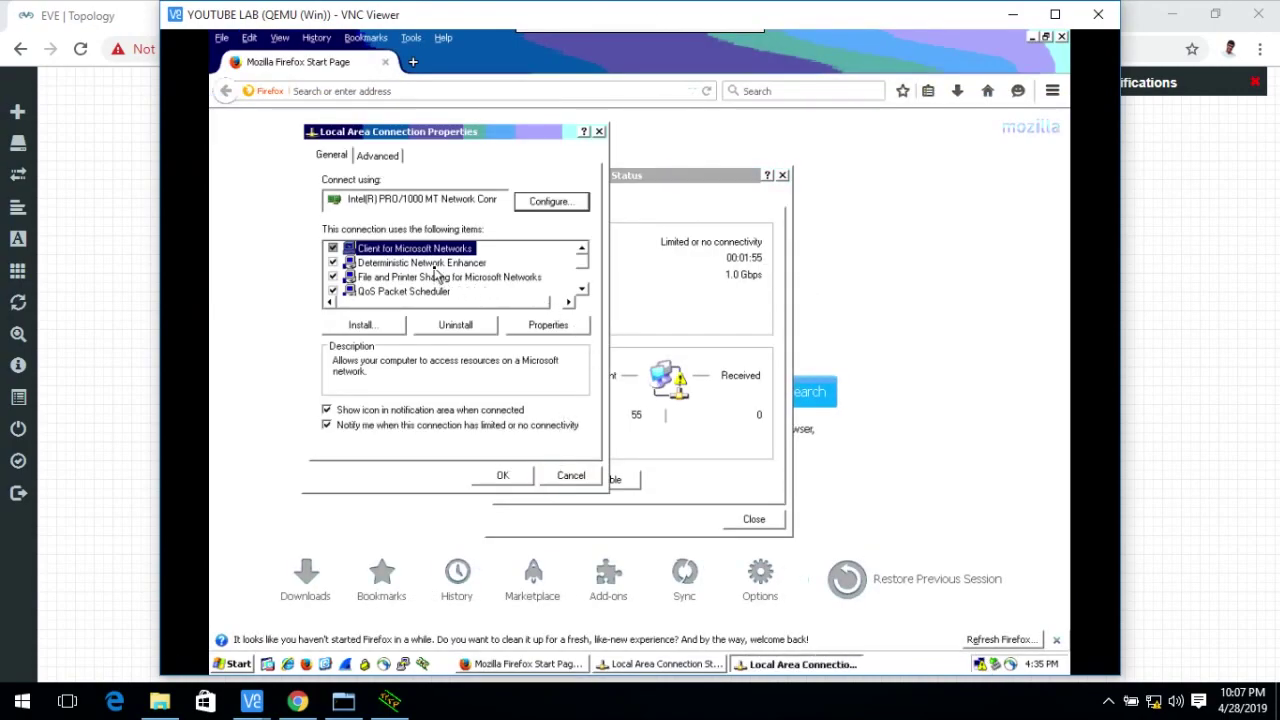
Set TCP/IP to static IP 10.0.0.10, mask 255.255.255.0, gateway 10.0.0.254, and apply.
scroll(436, 278, "down", 1)
double_click(436, 278)
left_click(445, 305)
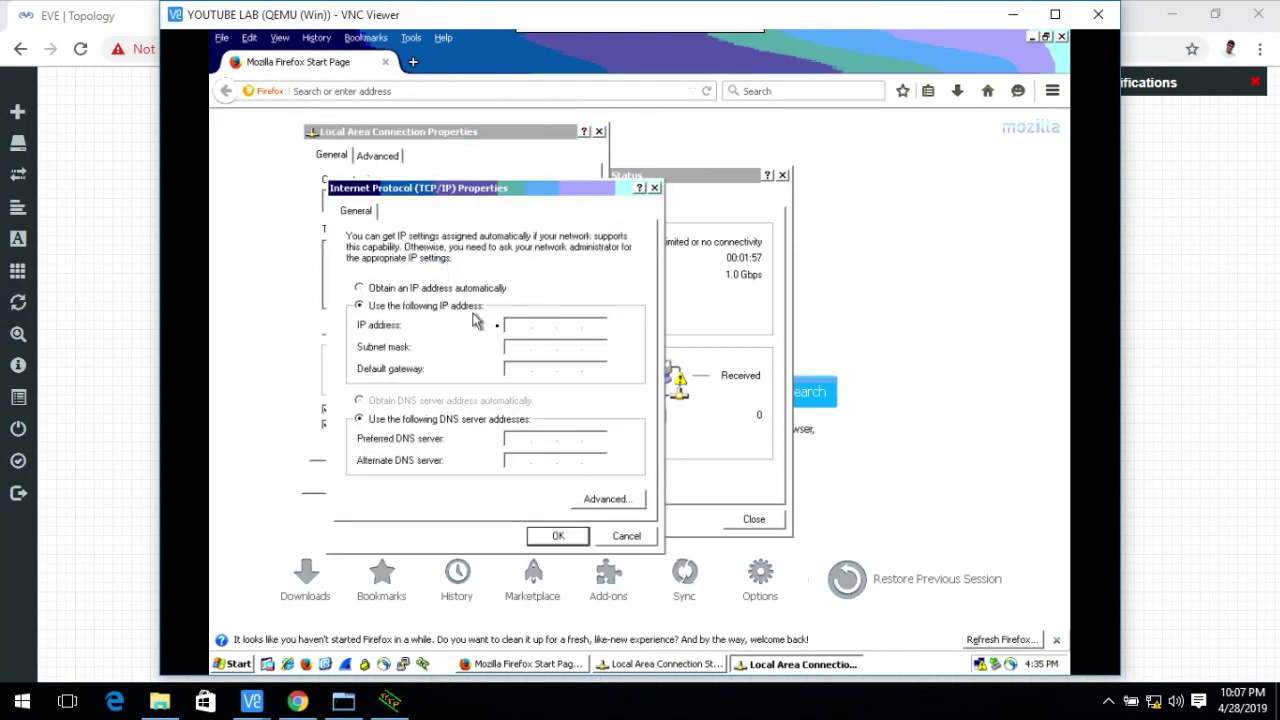
left_click(521, 325)
type("10.0.0.10")
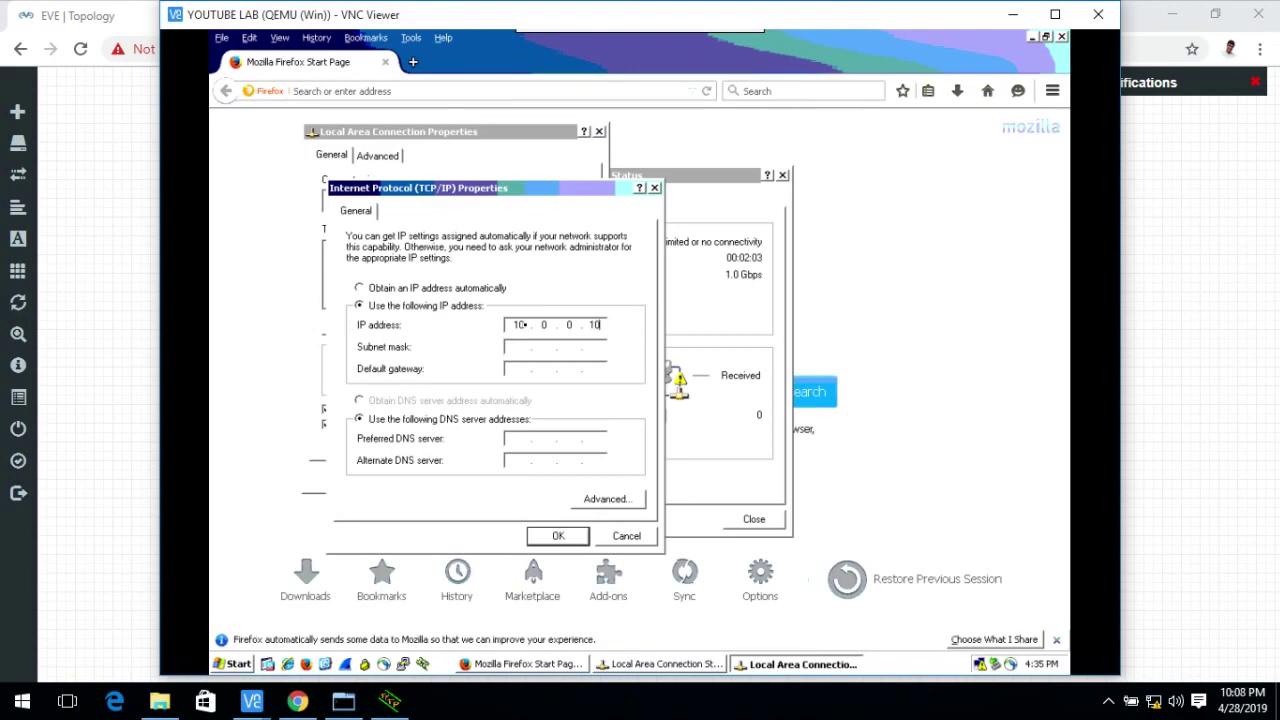
key("Tab")
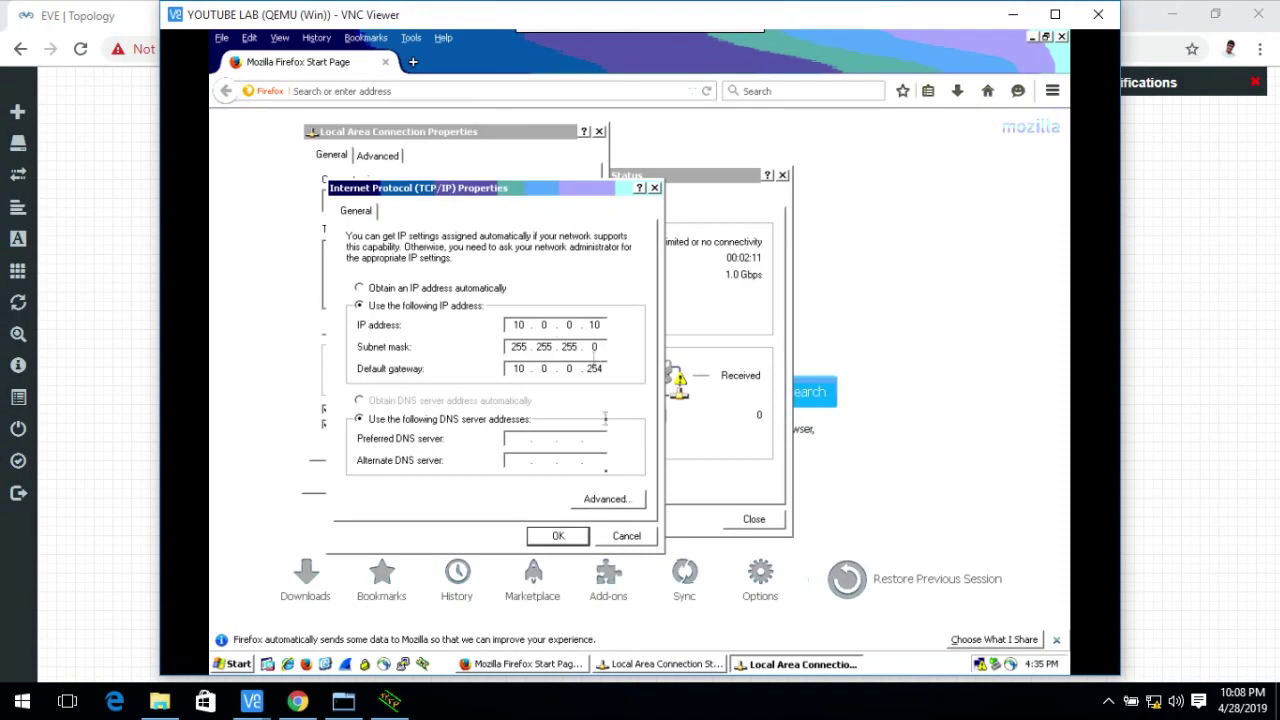
left_click(560, 540)
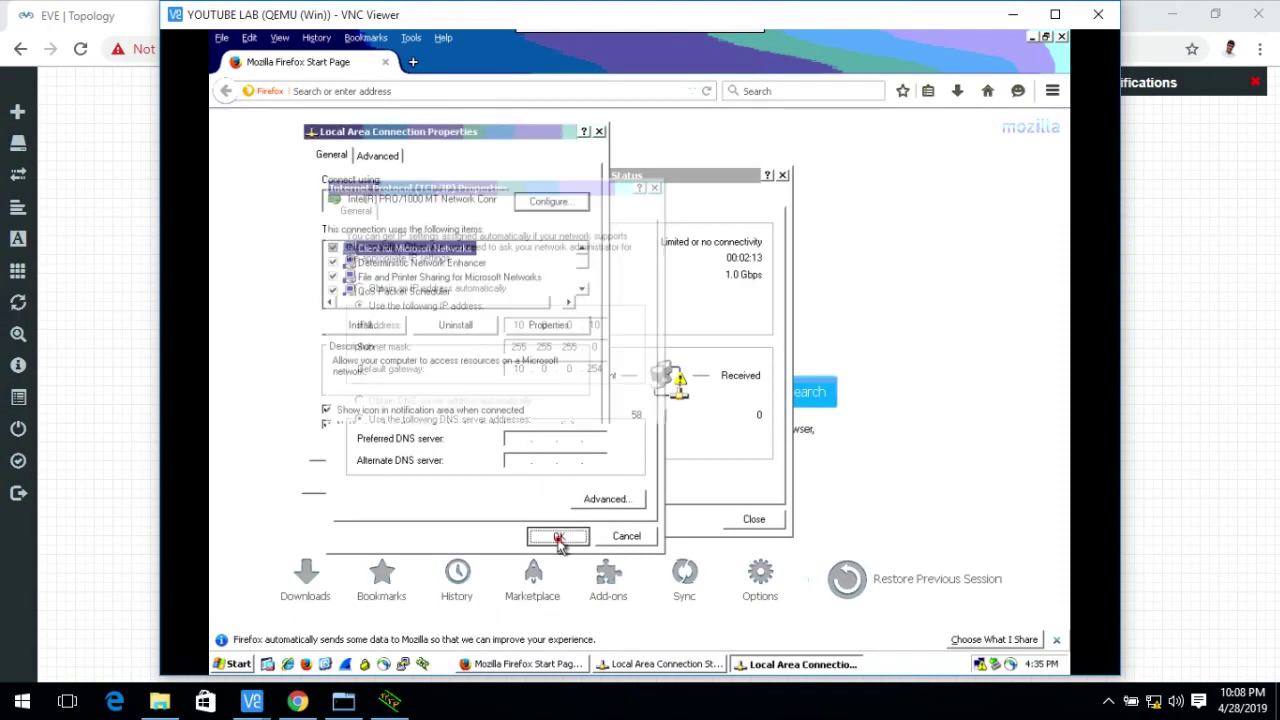
left_click(498, 477)
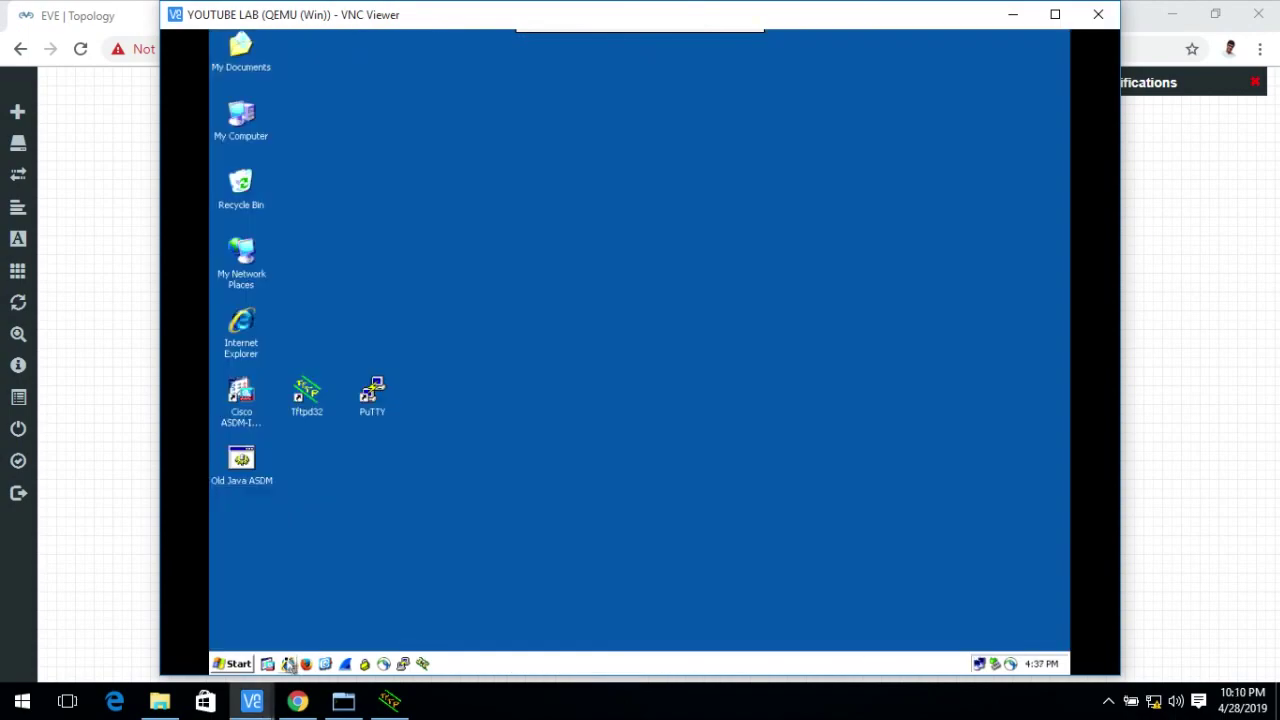
left_click(288, 664)
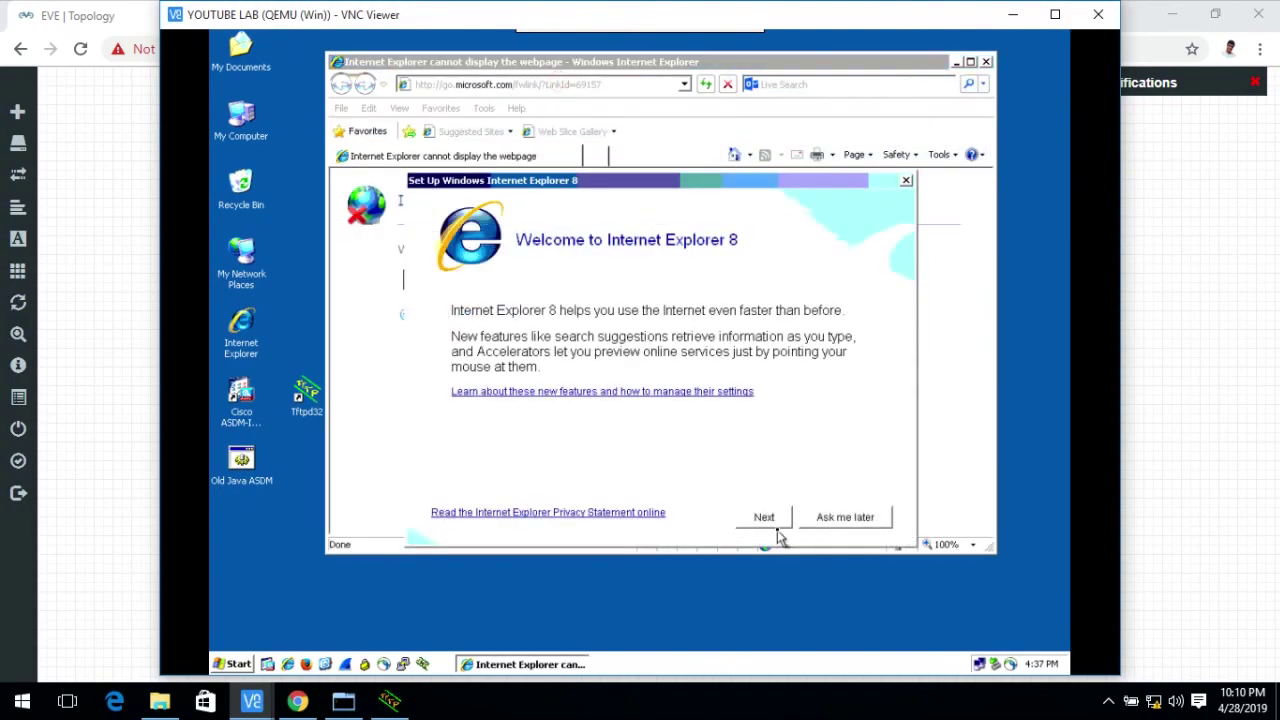
left_click(847, 519)
left_click(580, 85)
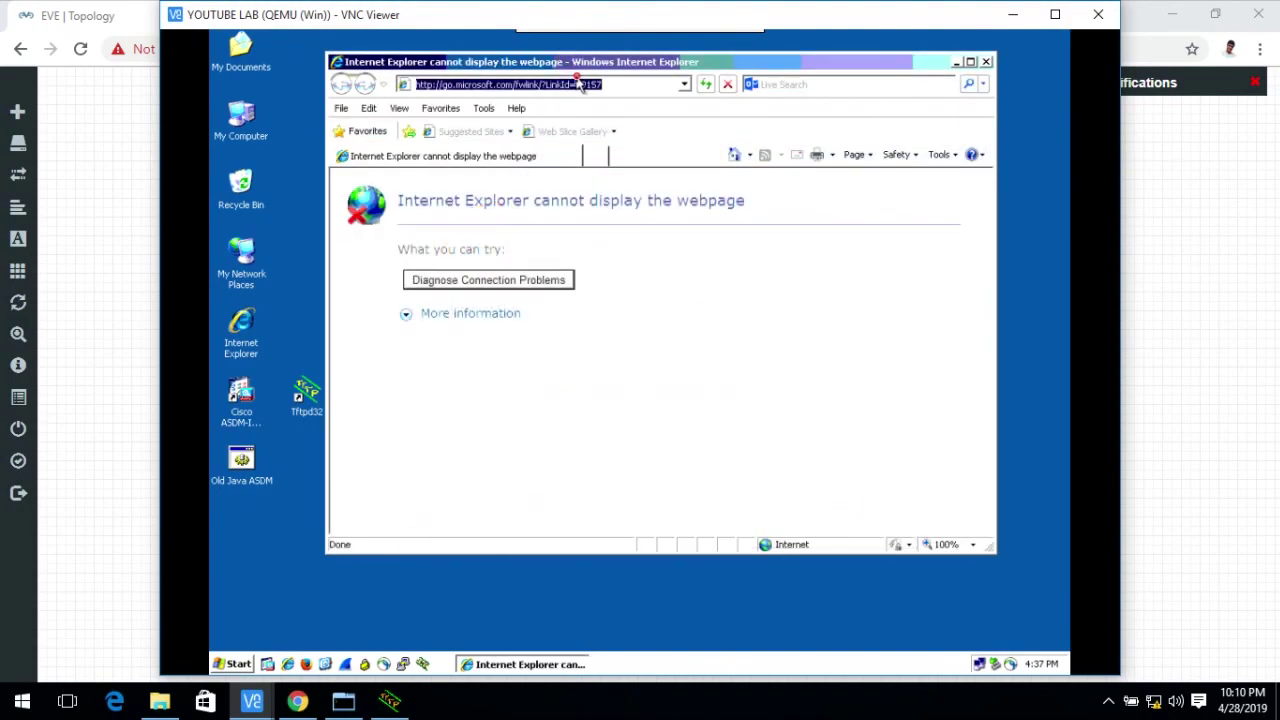
type("https")
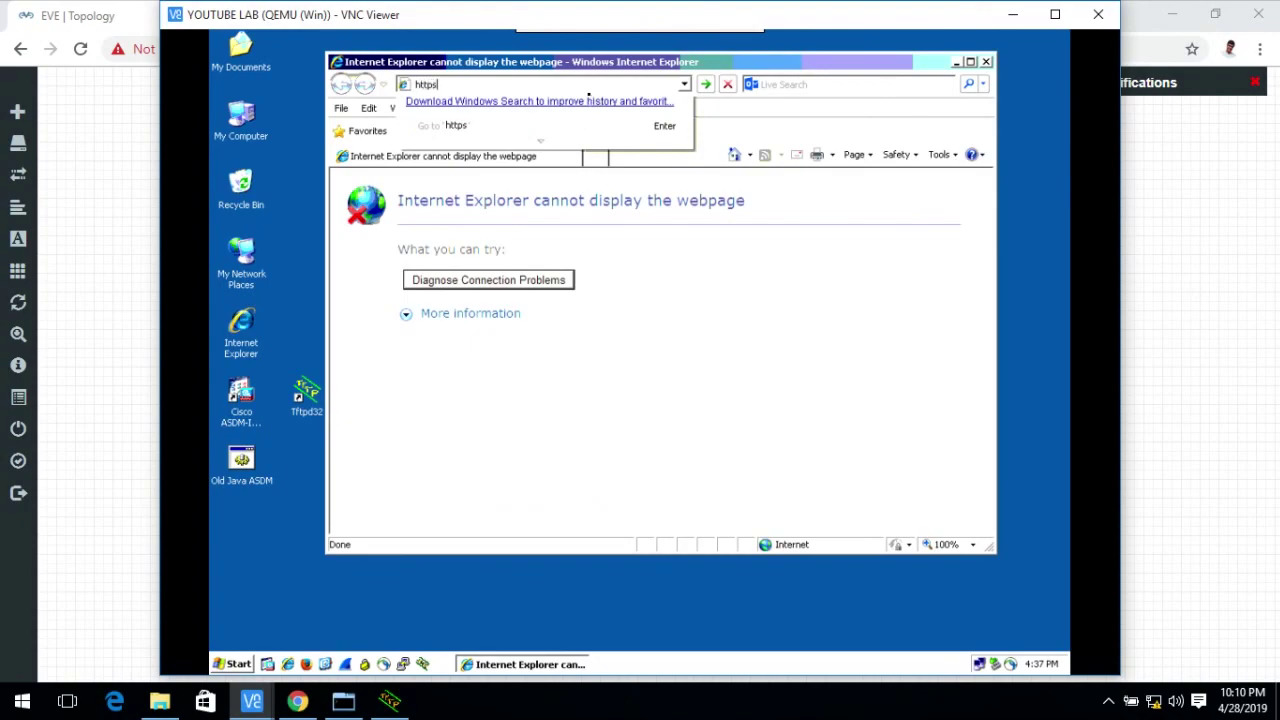
type("://10.0.0.254")
key("Return")
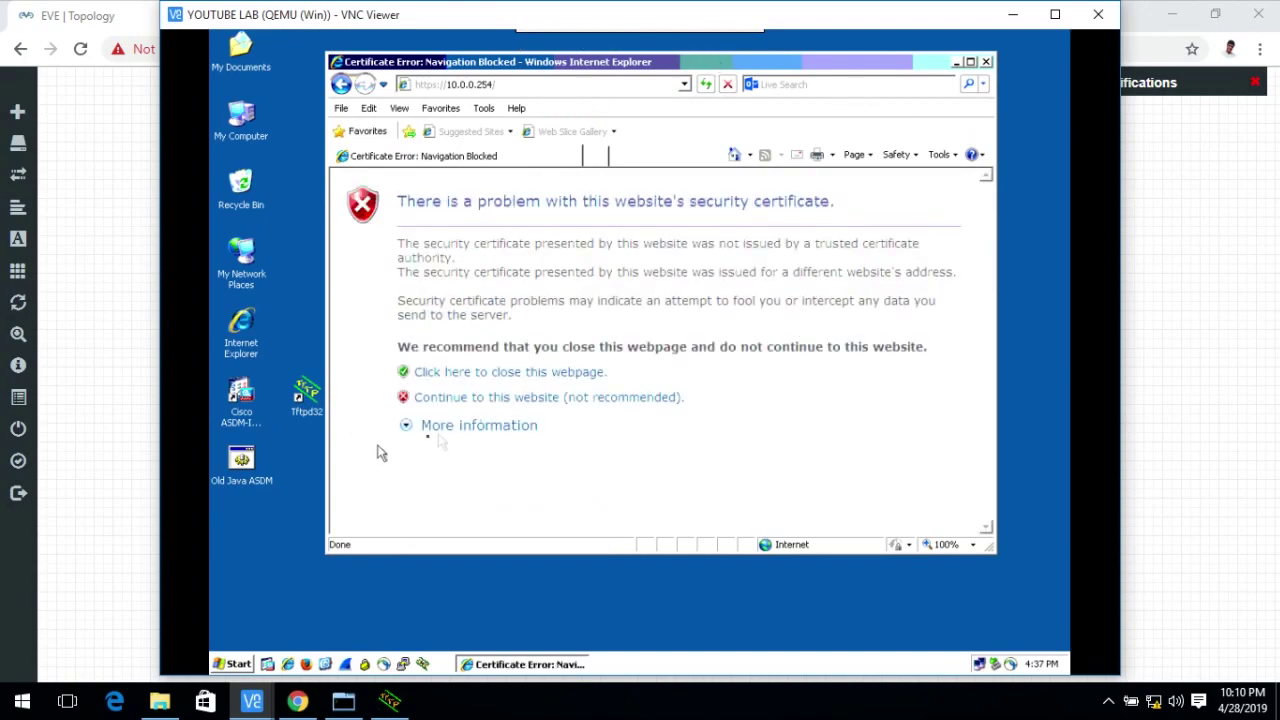
left_click(489, 398)
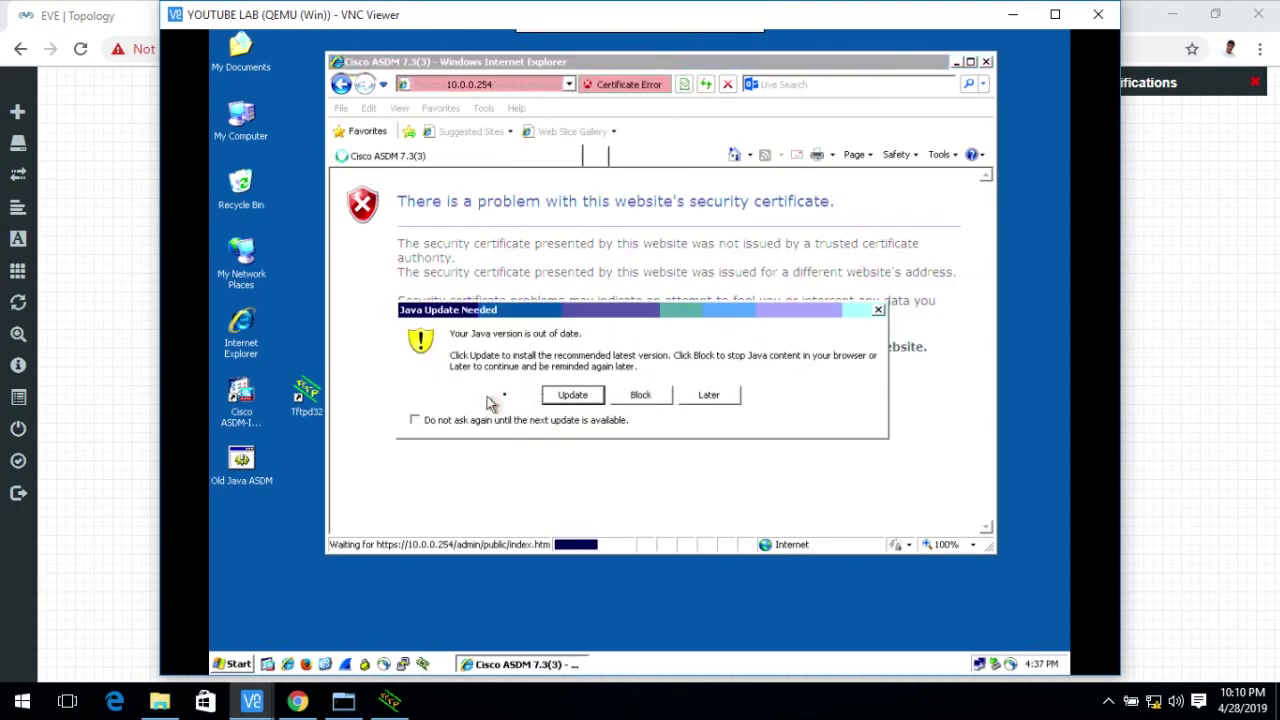
Postpone the Java update and launch ASDM via Java Web Start, continuing past the Java warning.
left_click(707, 396)
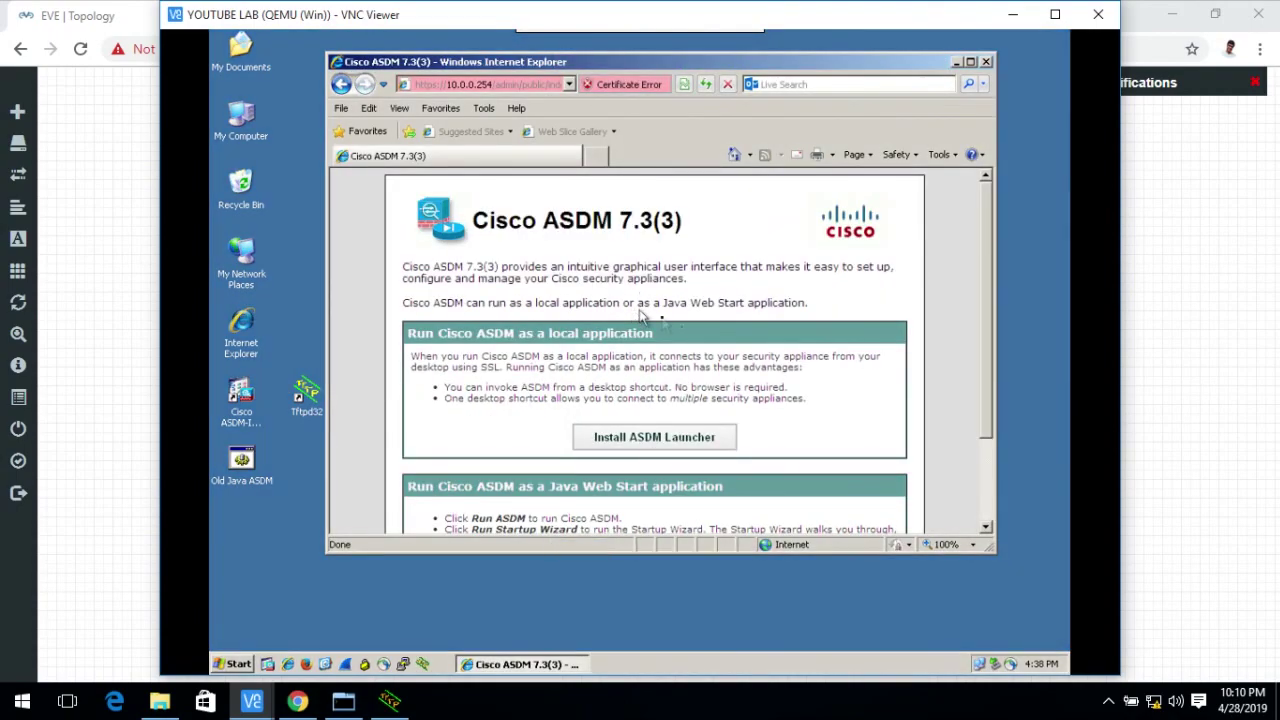
scroll(690, 350, "down", 3)
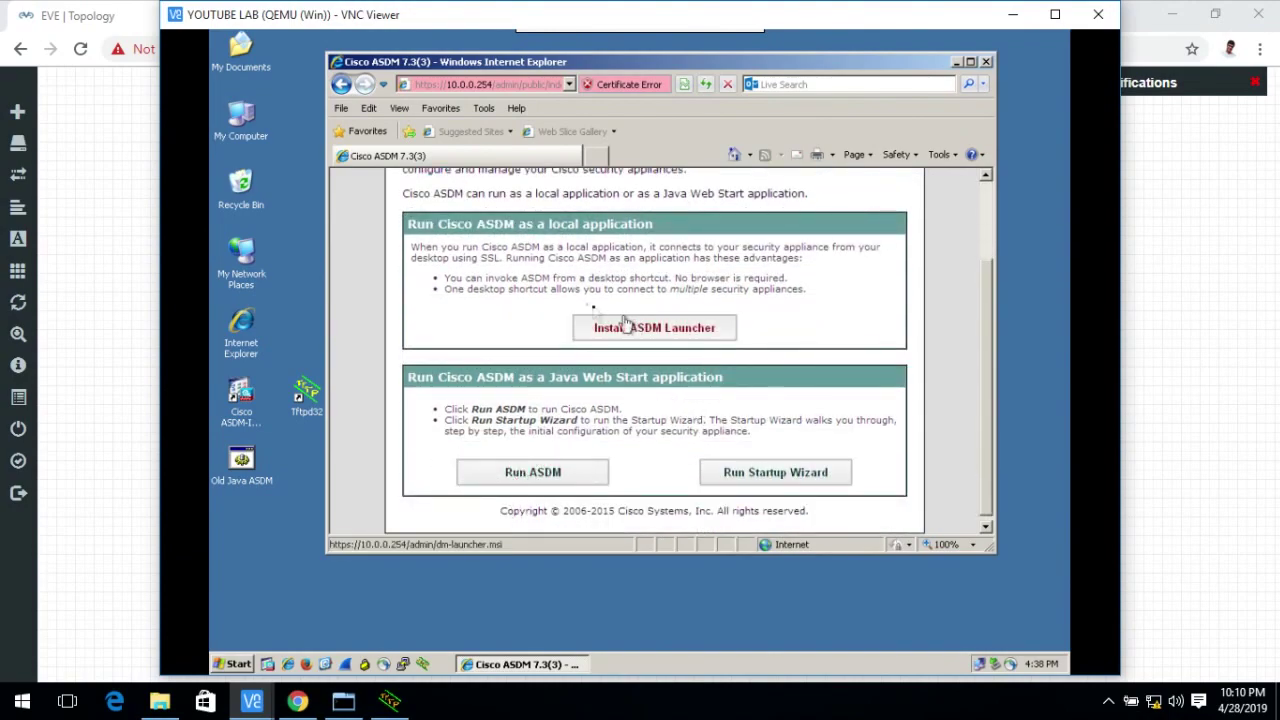
left_click(509, 484)
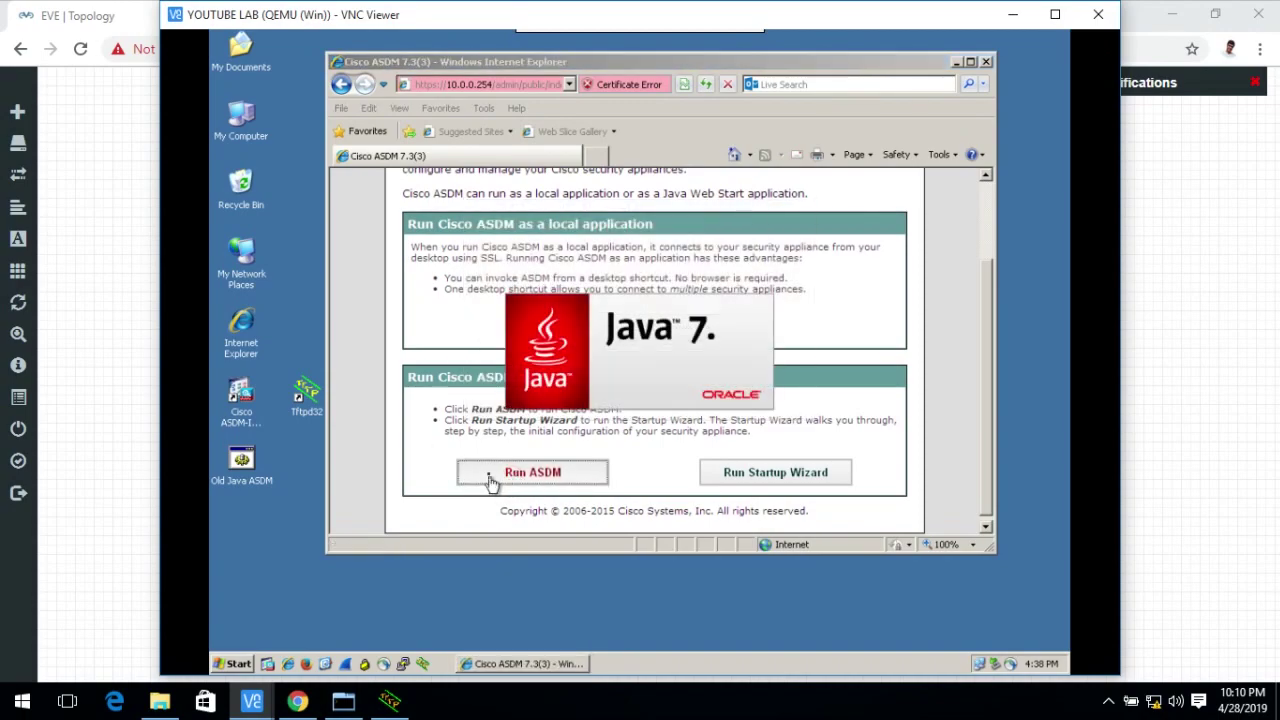
left_click(750, 396)
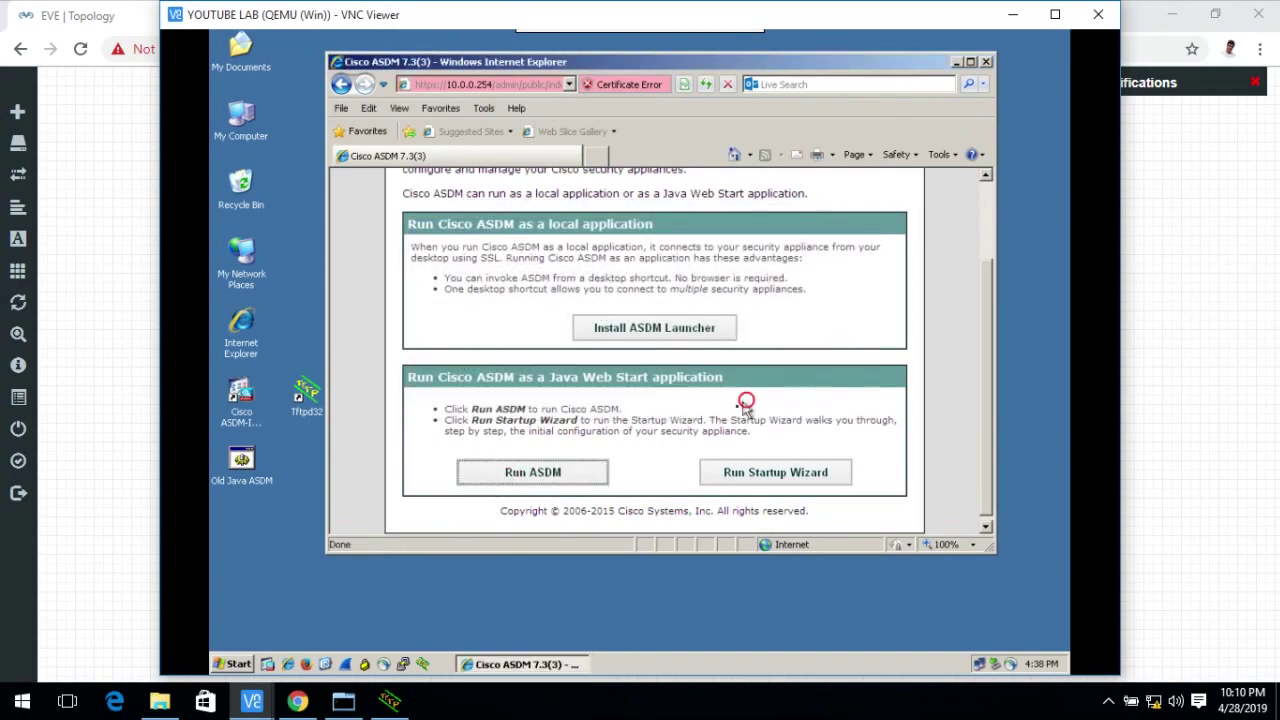
Accept the risk and run ASDM, then minimize the QEMU VNC and VNC Viewer windows.
left_click(586, 439)
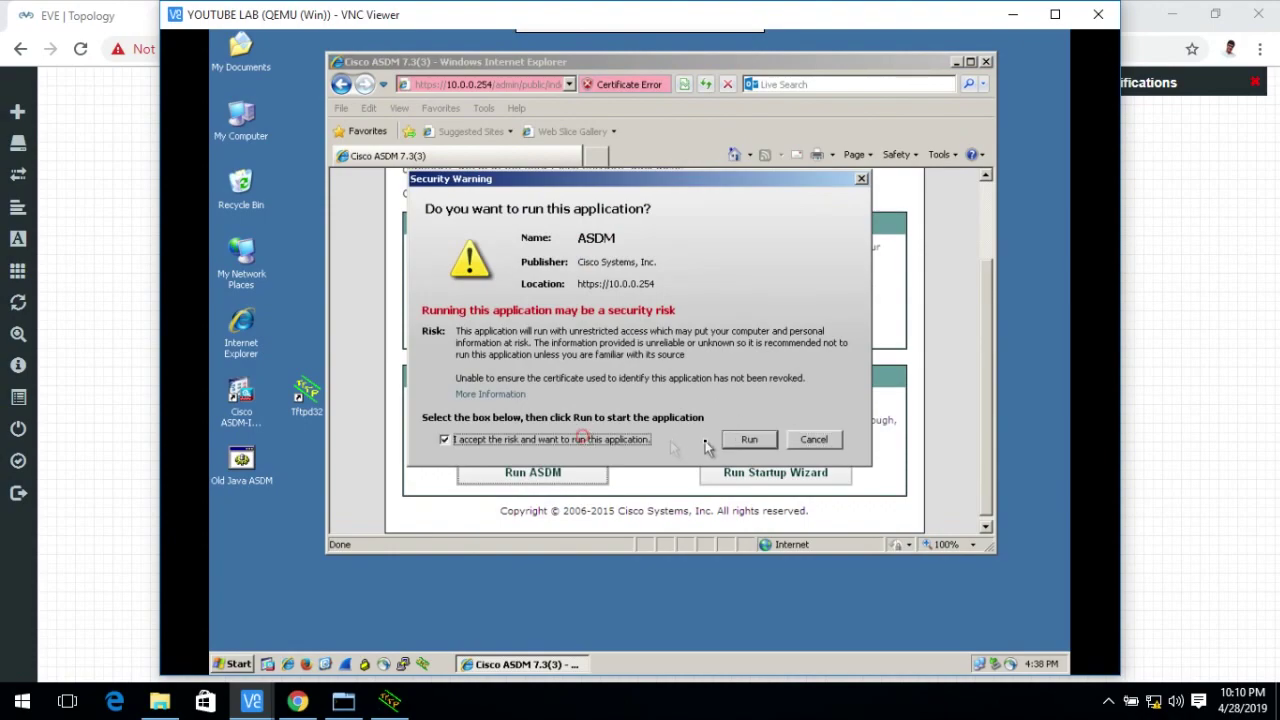
left_click(738, 440)
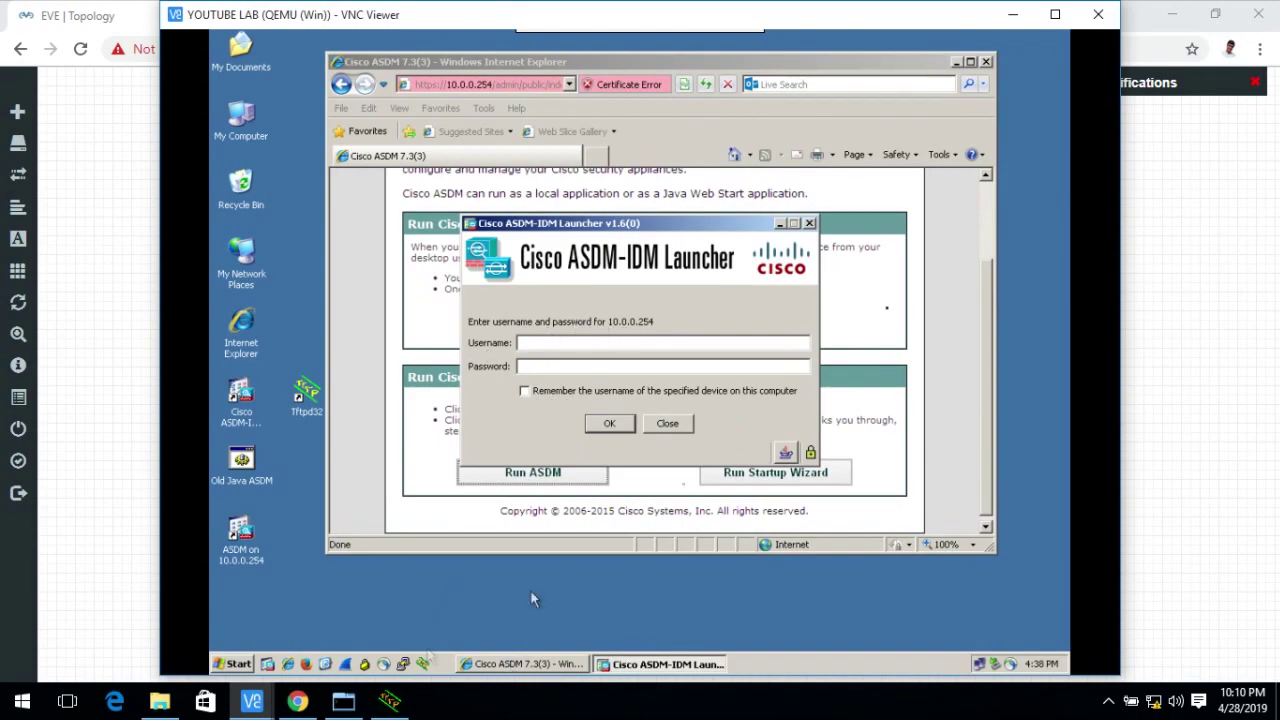
left_click(1006, 16)
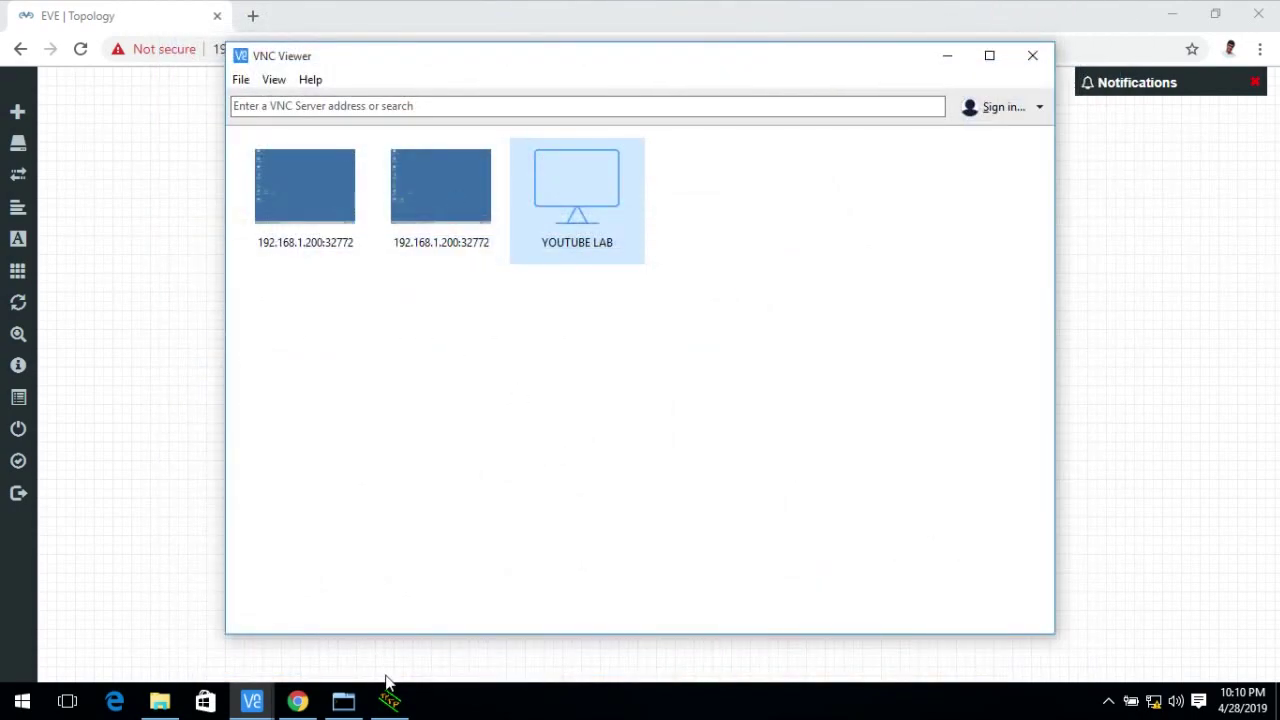
left_click(947, 60)
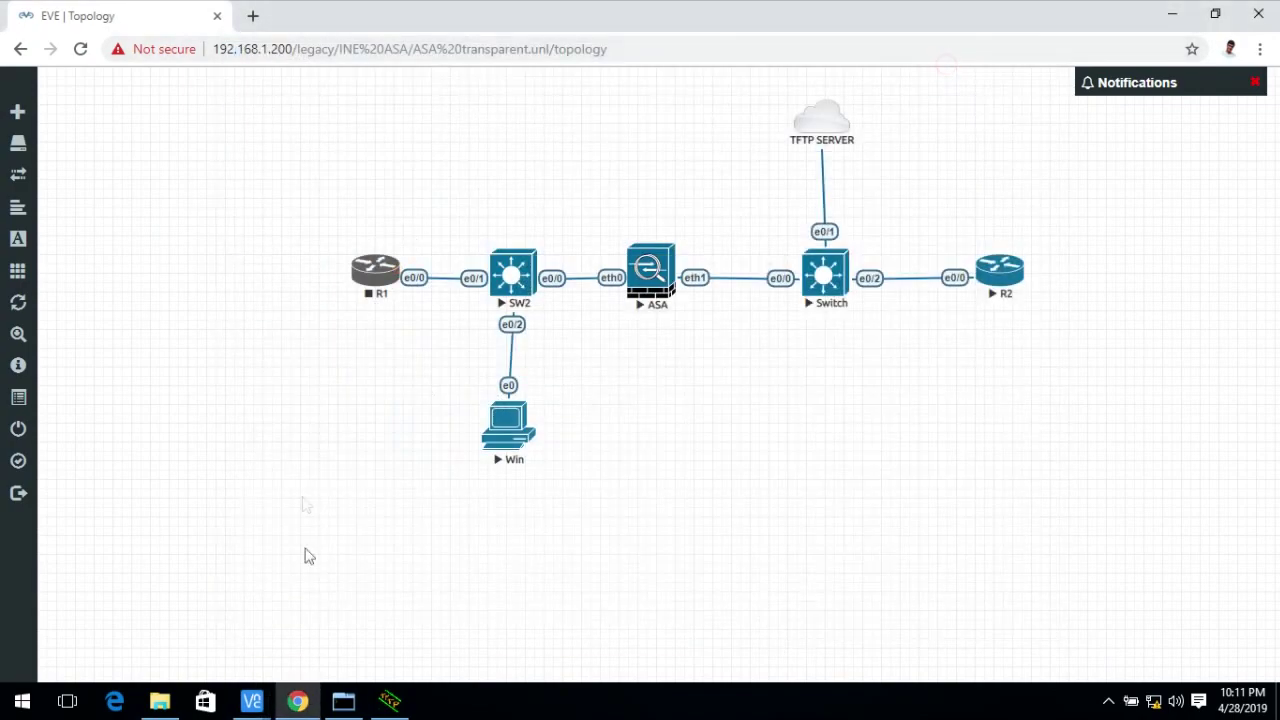
In config t, add a local user with 'username <name> password <password>', then exit configuration mode.
left_click(343, 701)
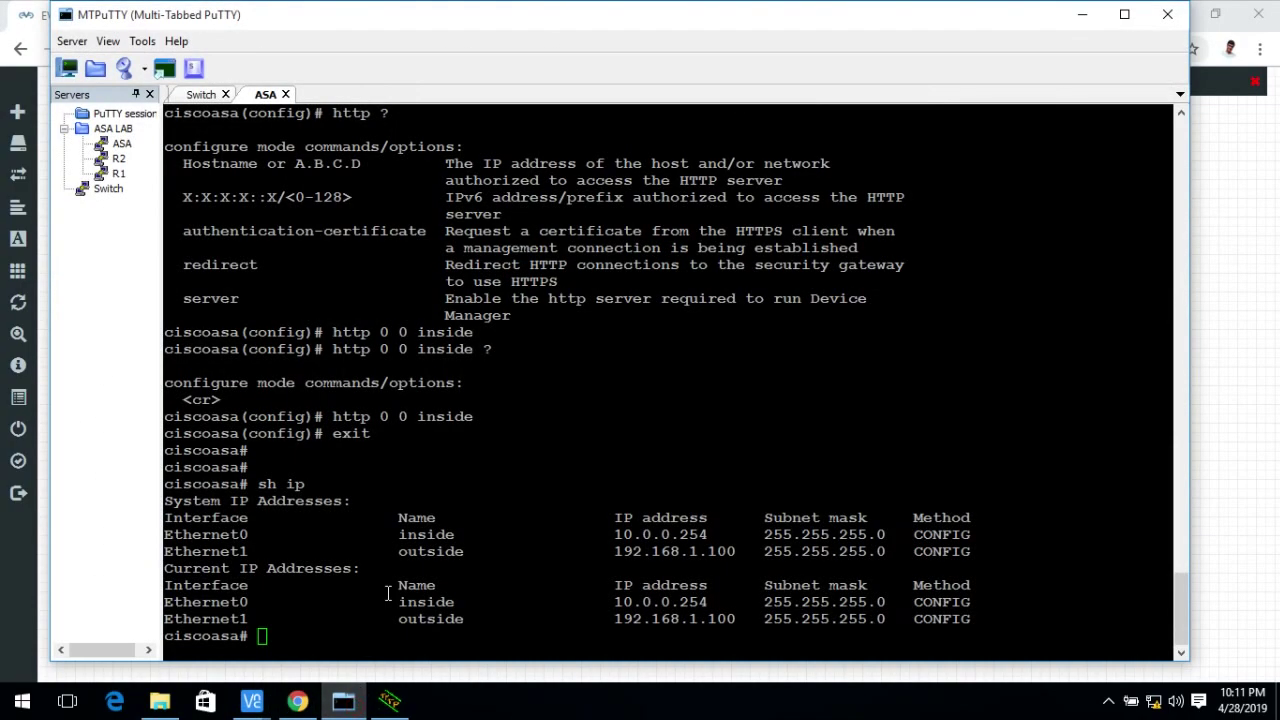
type("config t")
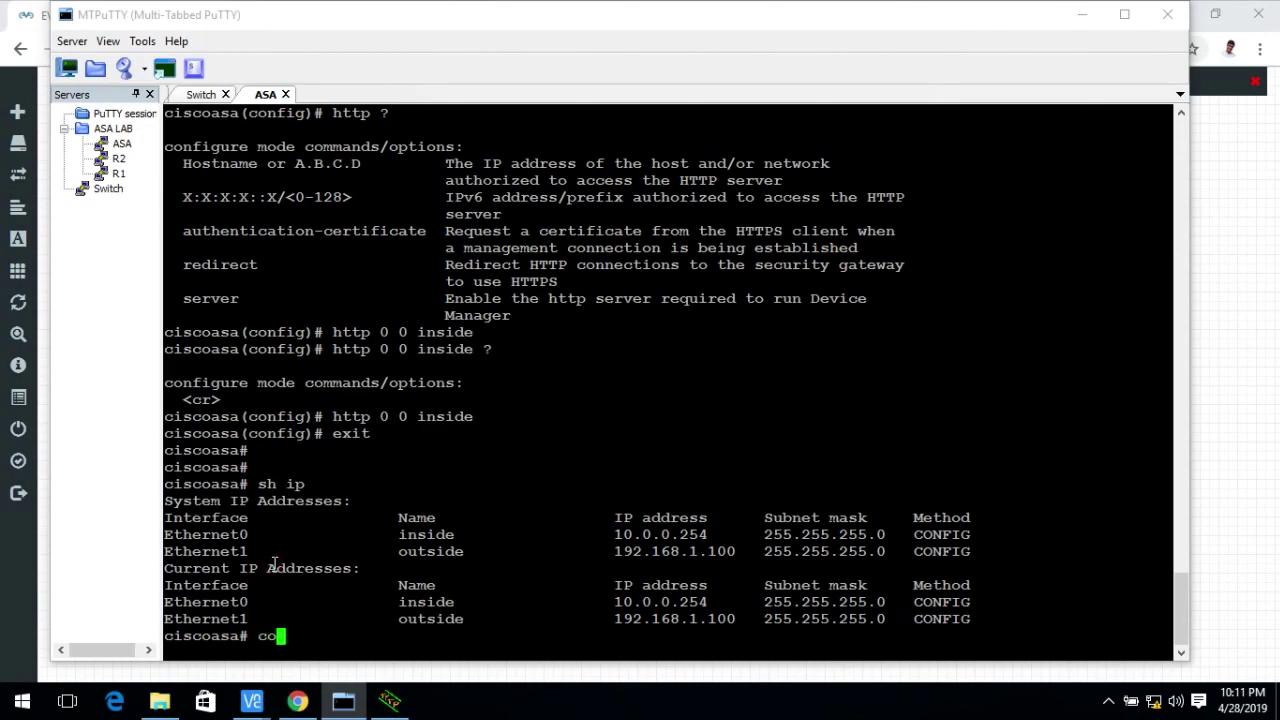
key("Return")
type("usern")
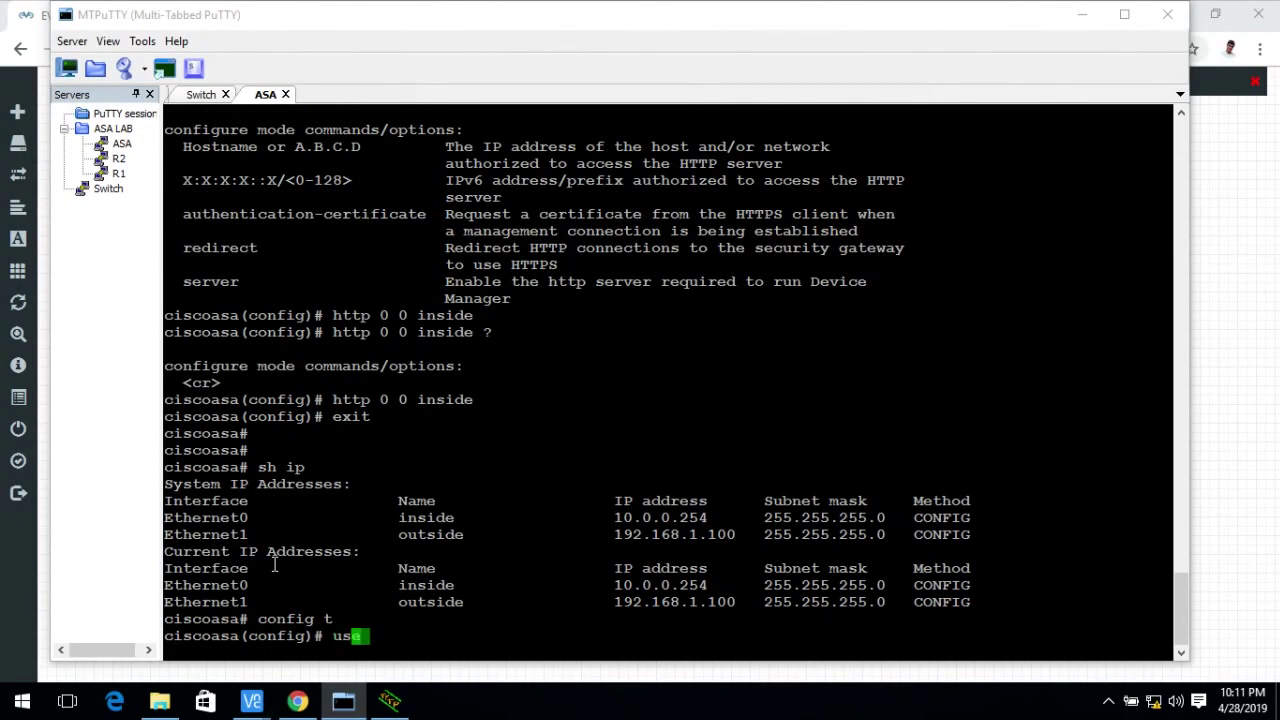
key("Tab")
type("amit")
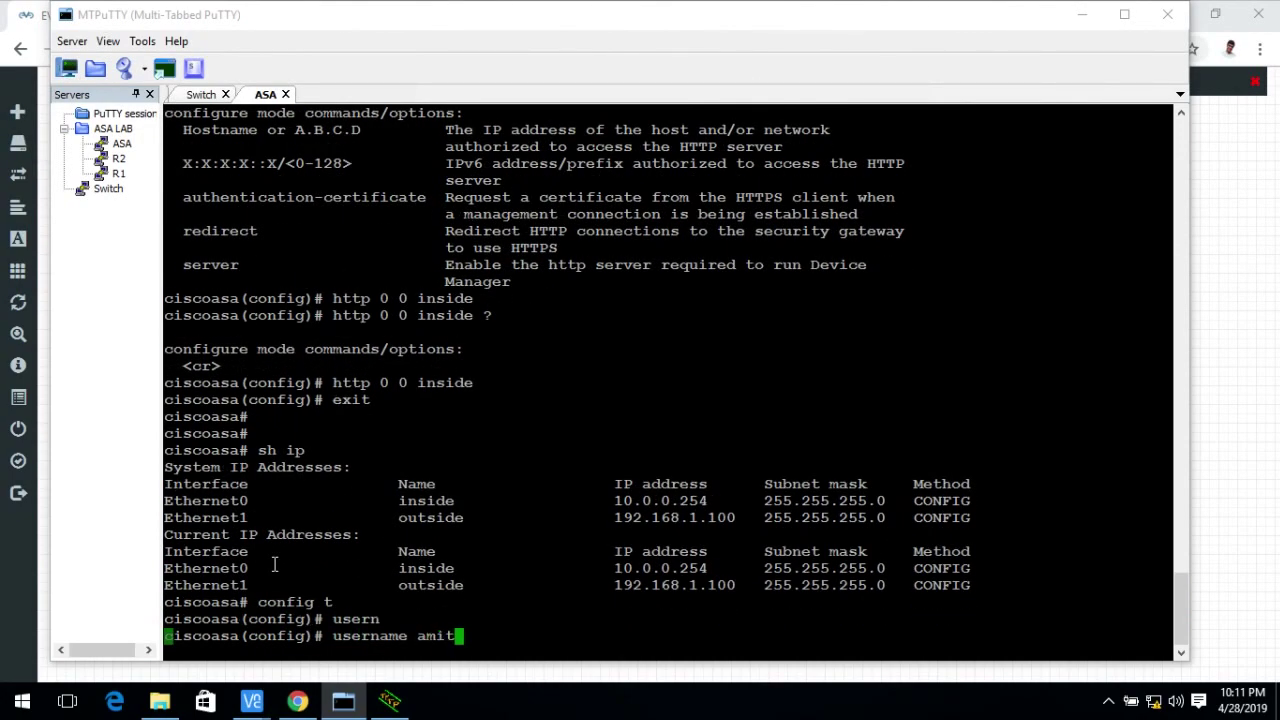
key("Tab")
type("pas")
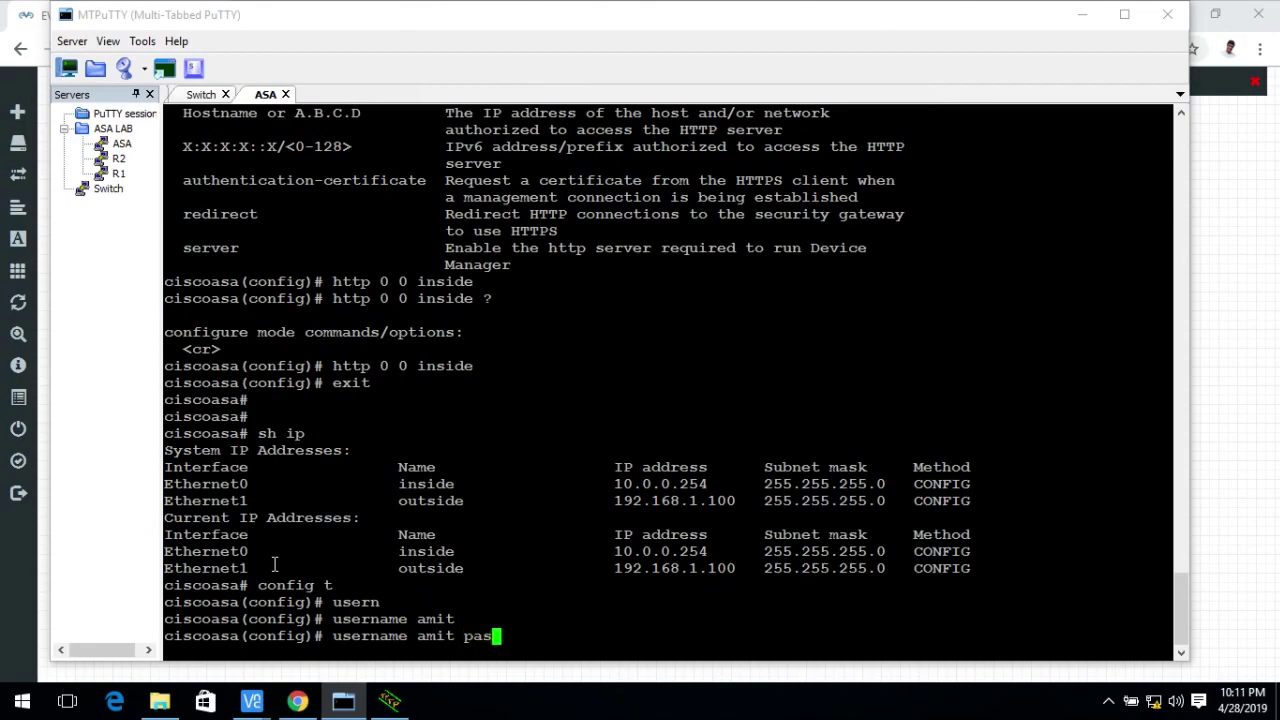
key("Tab")
type("cisco")
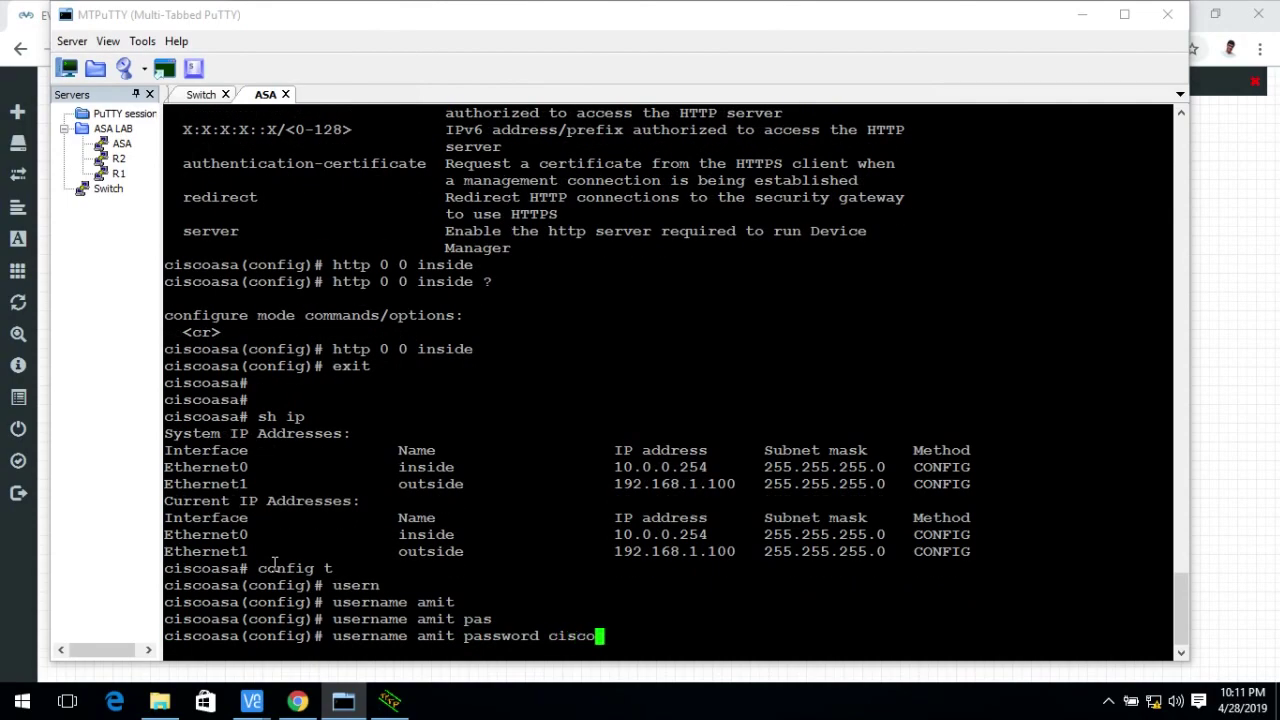
key("Return")
type("exit")
key("Return")
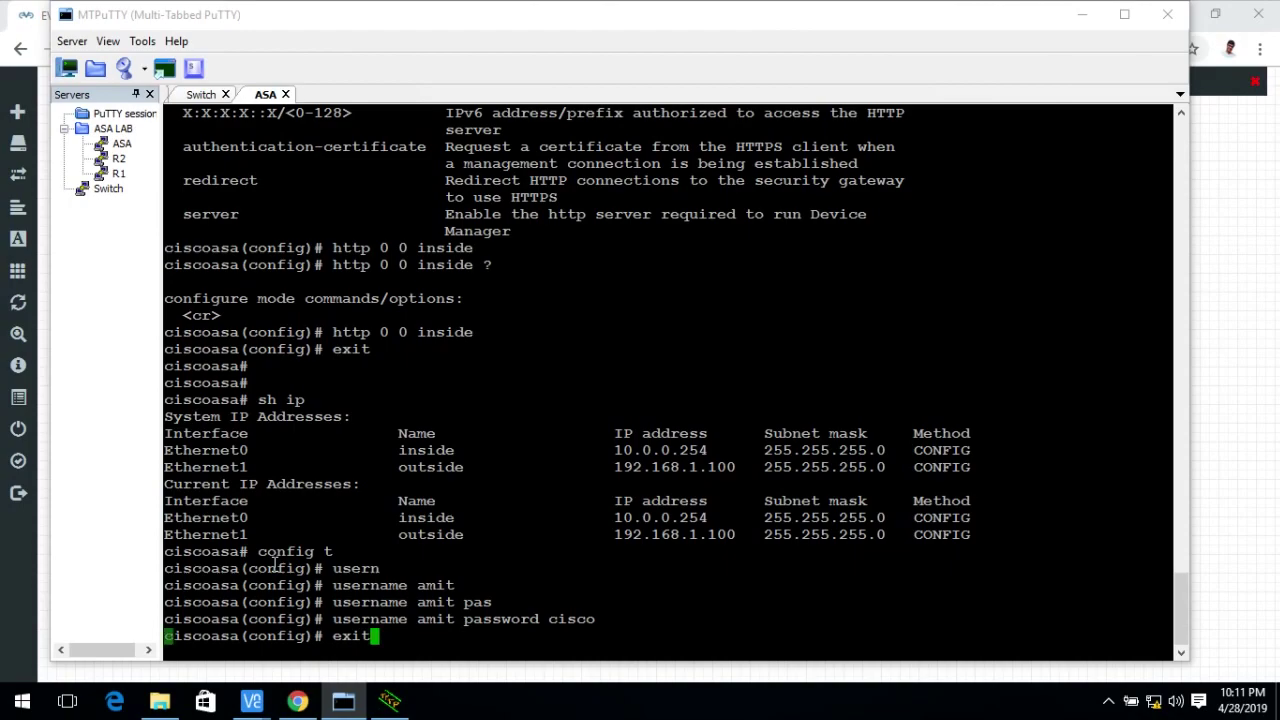
Bring the remote lab VNC window forward and submit the ASDM login with the new user's credentials.
left_click(300, 703)
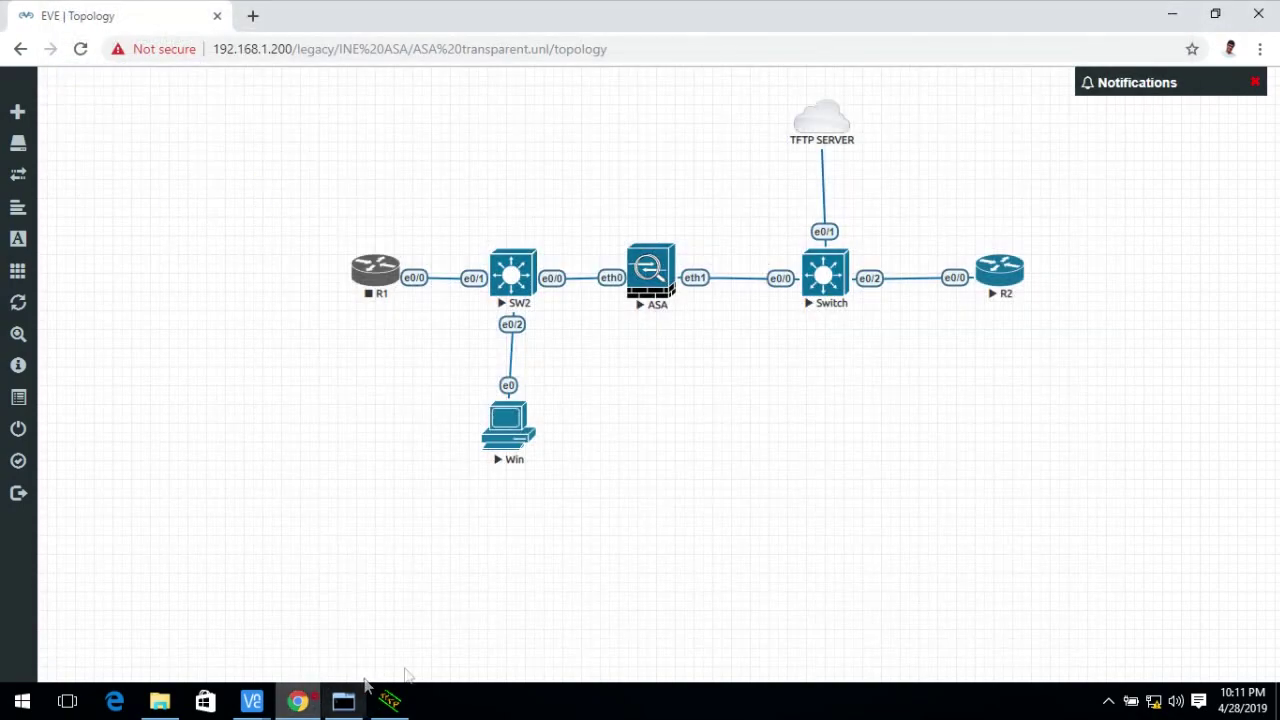
mouse_move(258, 701)
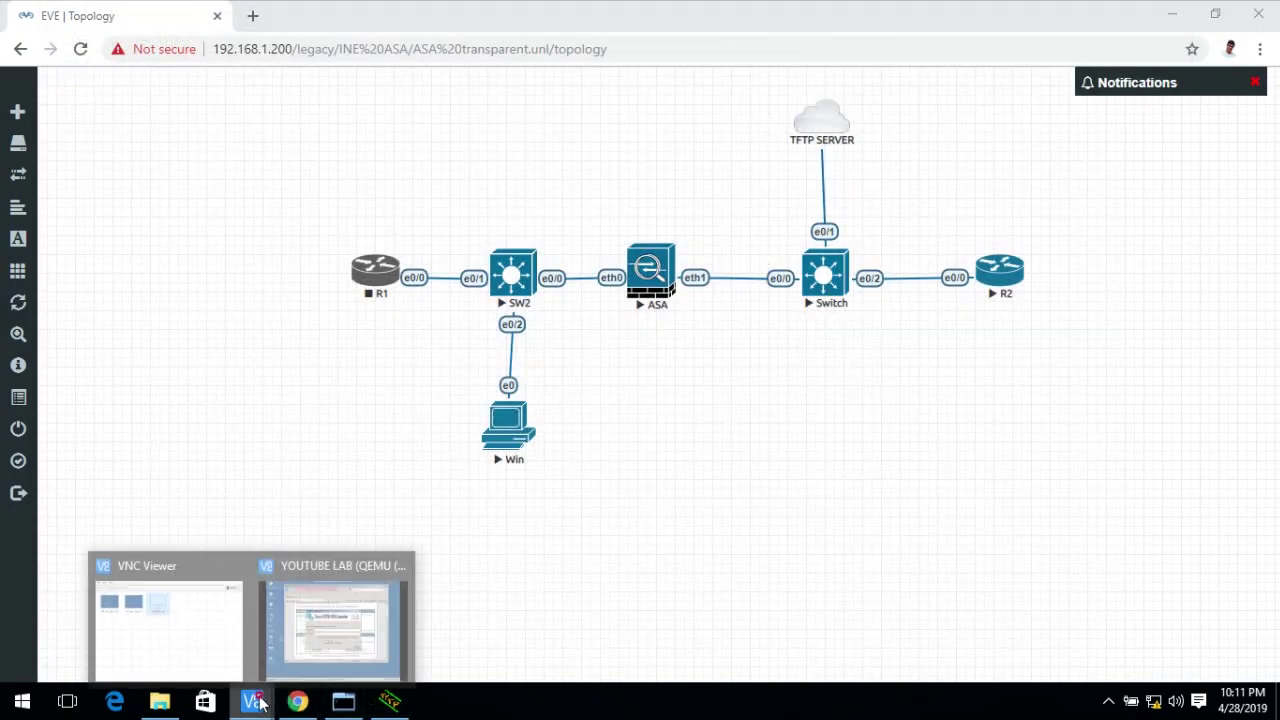
left_click(284, 630)
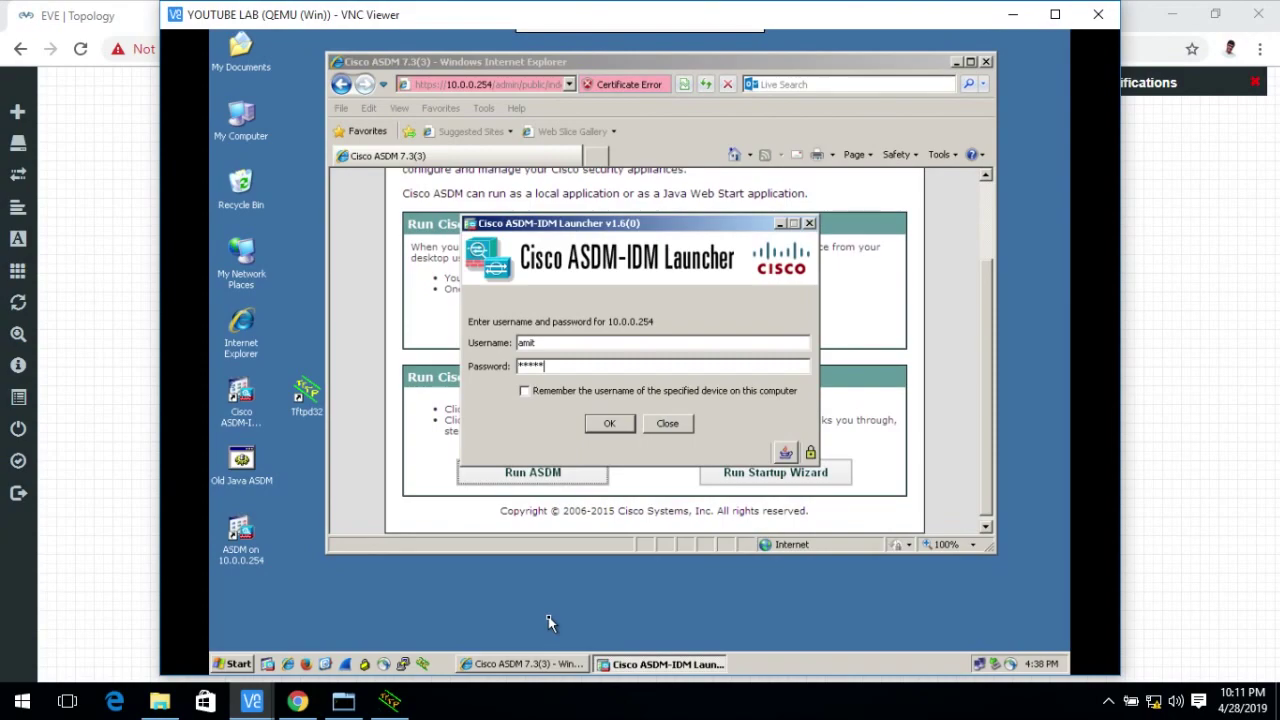
key("Return")
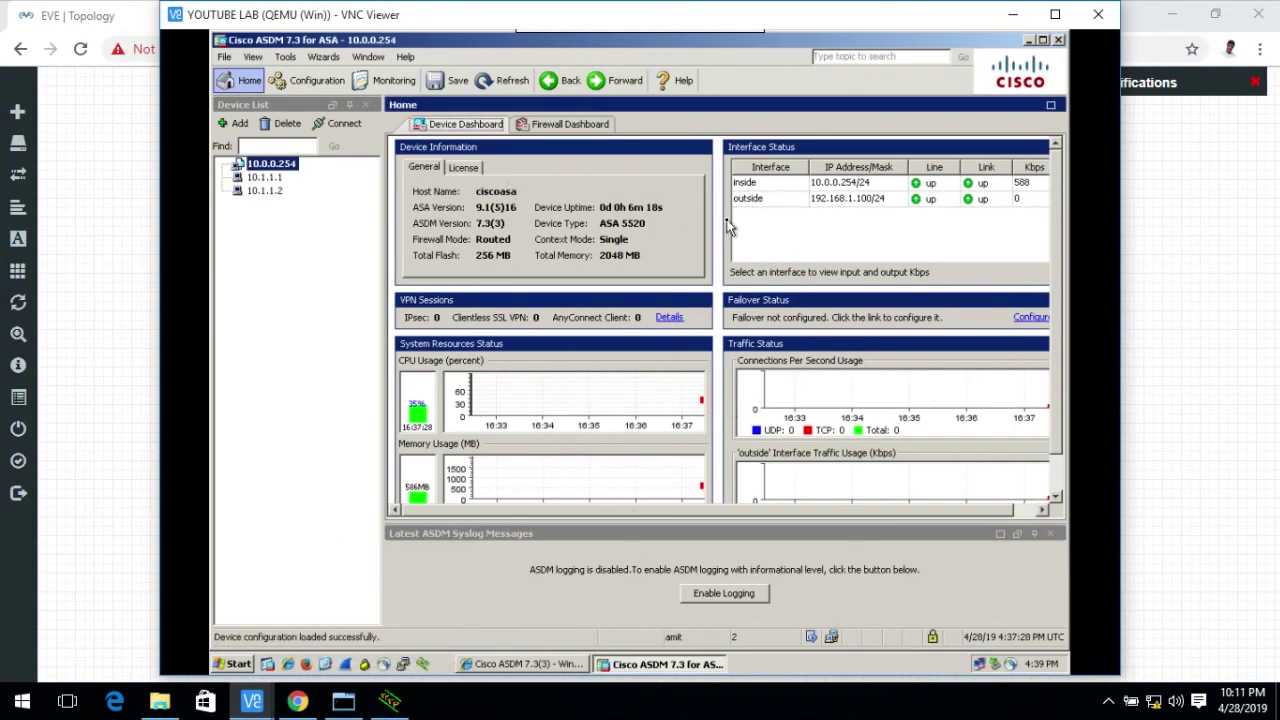
left_click(548, 126)
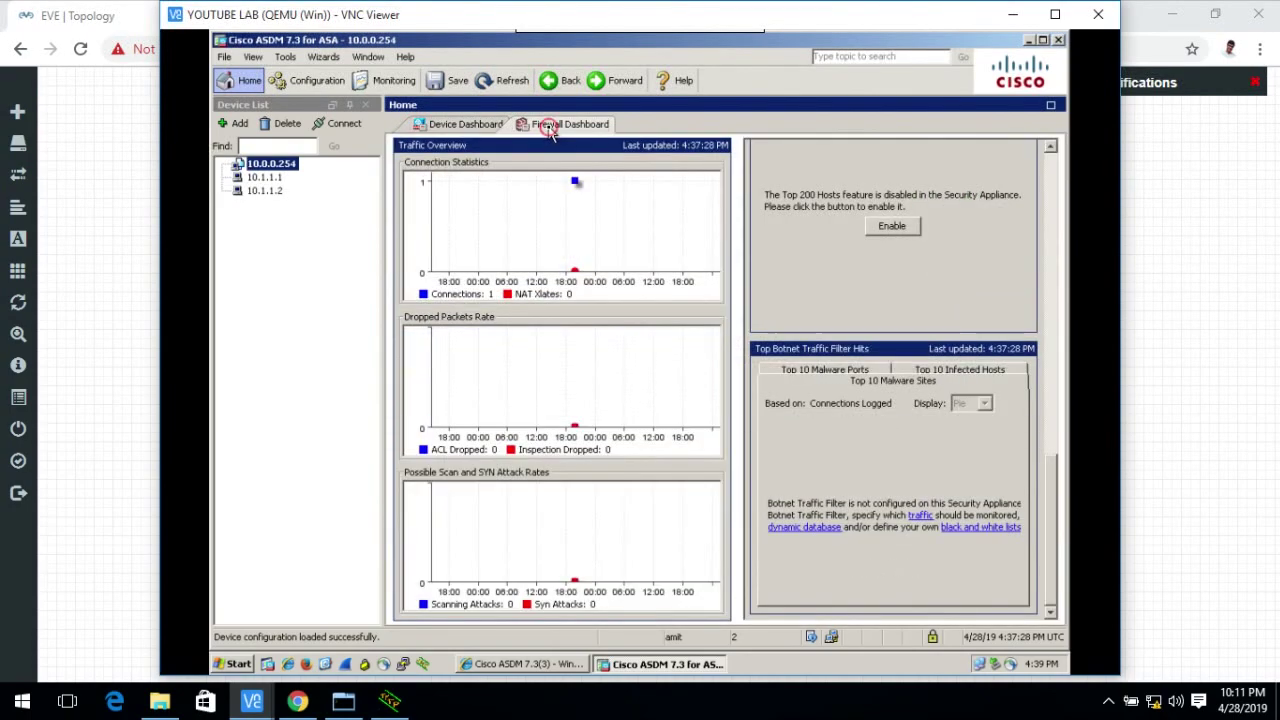
left_click(458, 126)
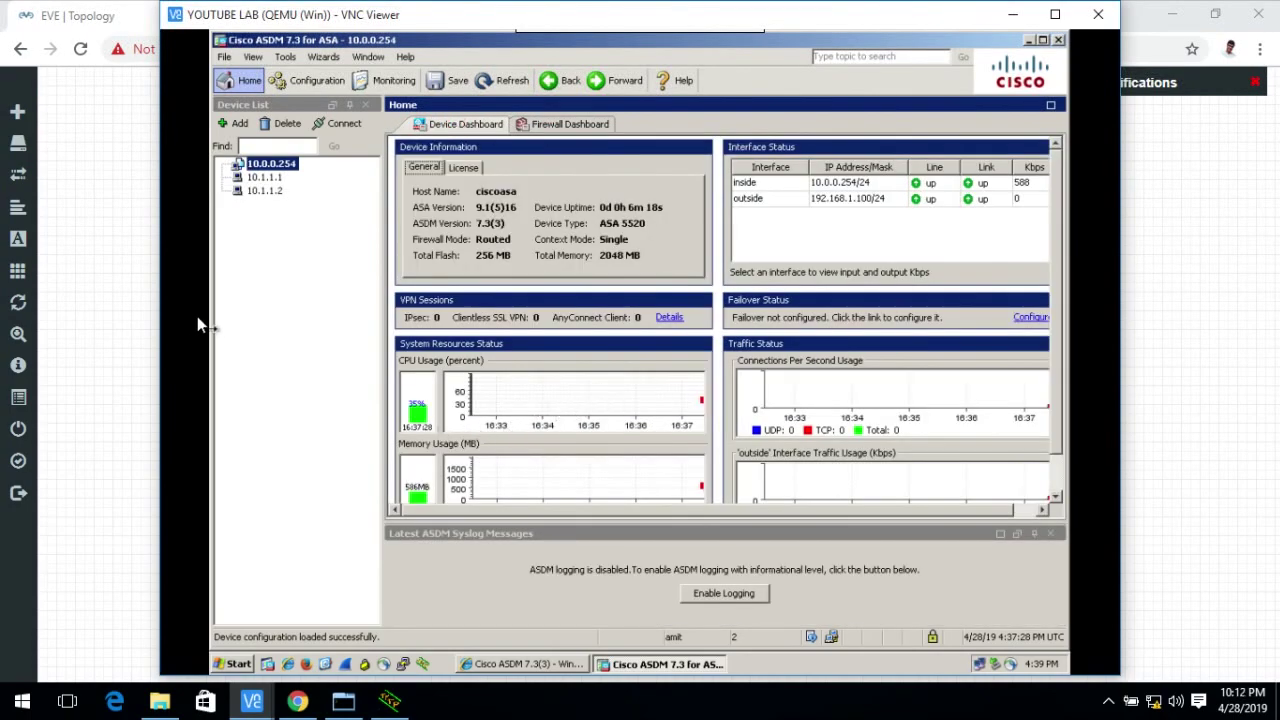
left_click(296, 90)
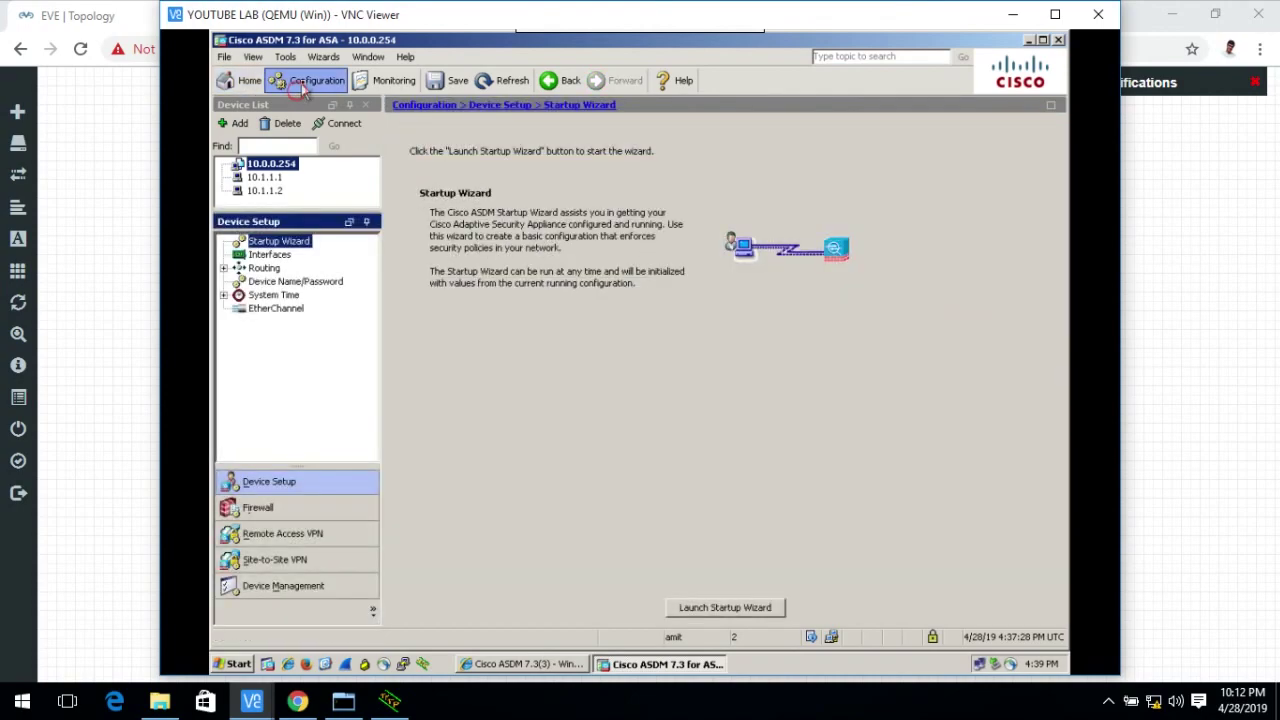
left_click(281, 540)
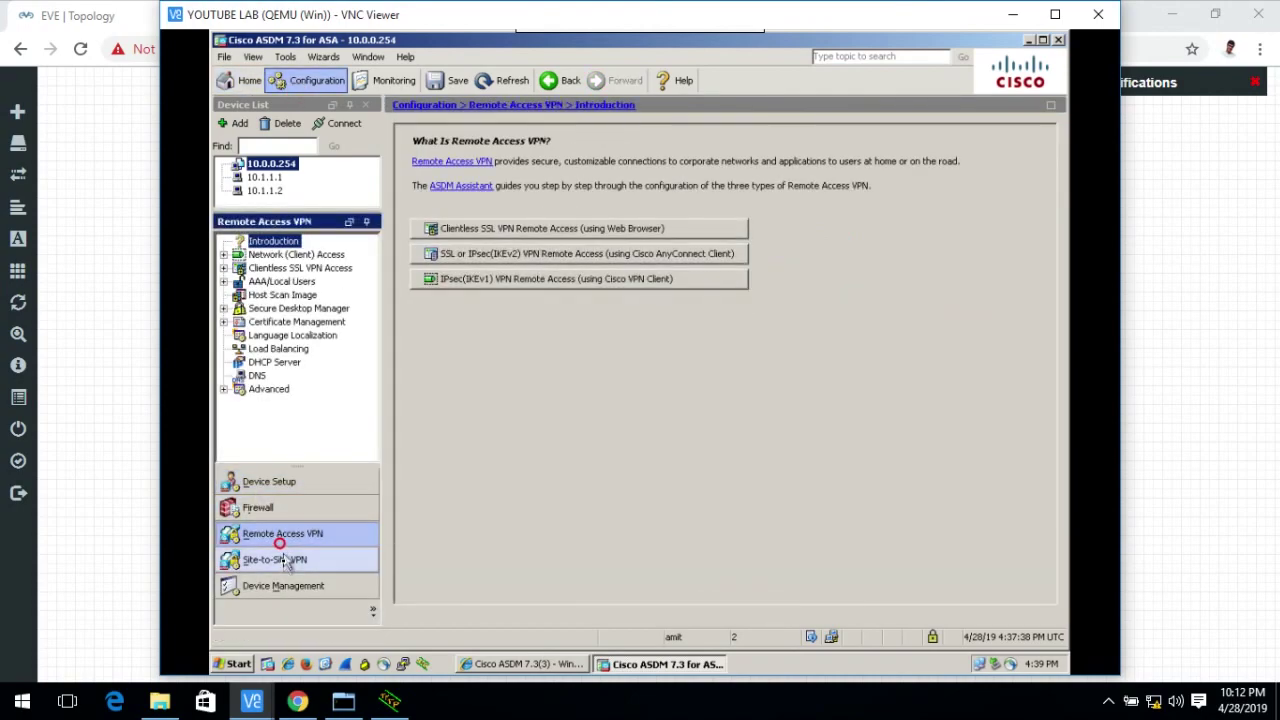
left_click(283, 560)
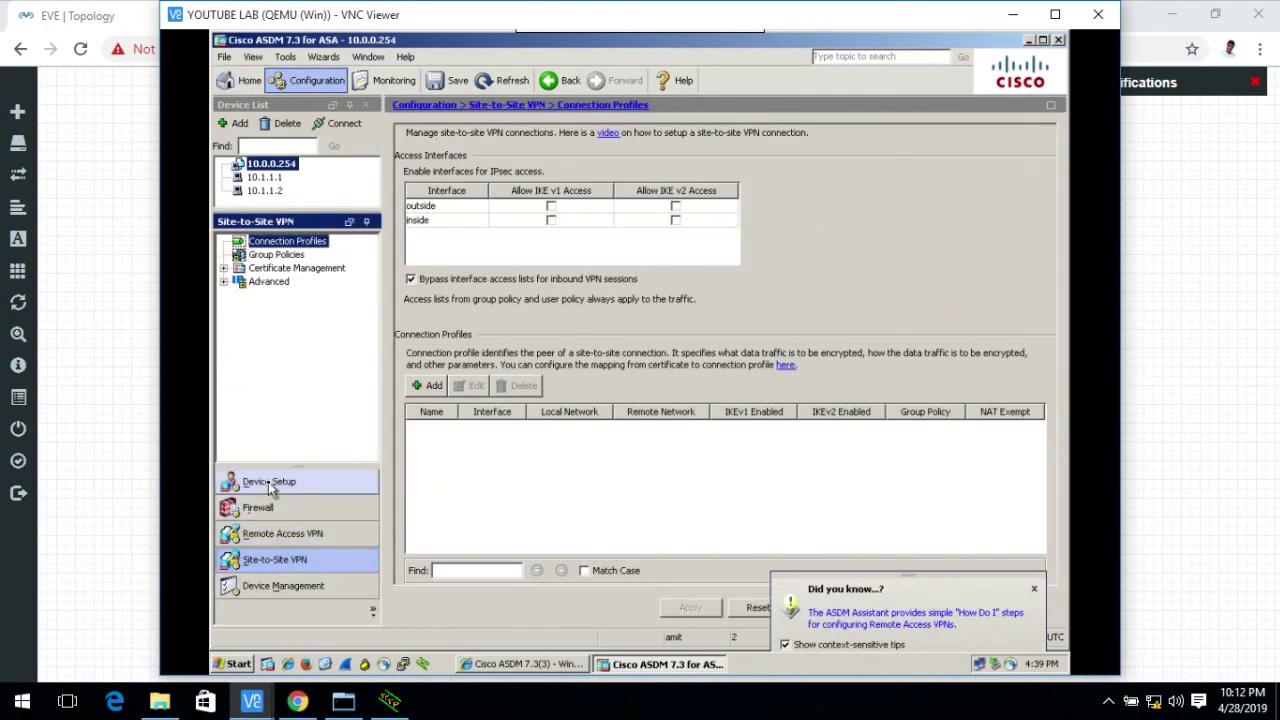
key("ctrl+h")
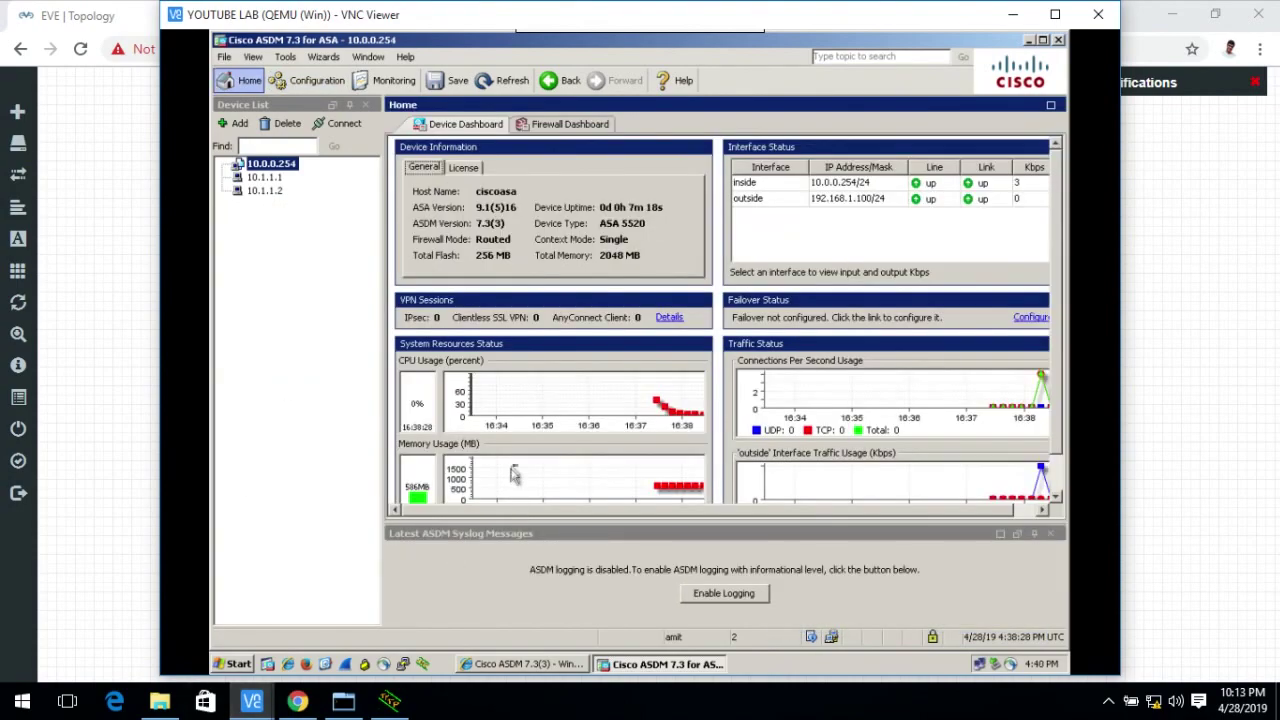
left_click(343, 702)
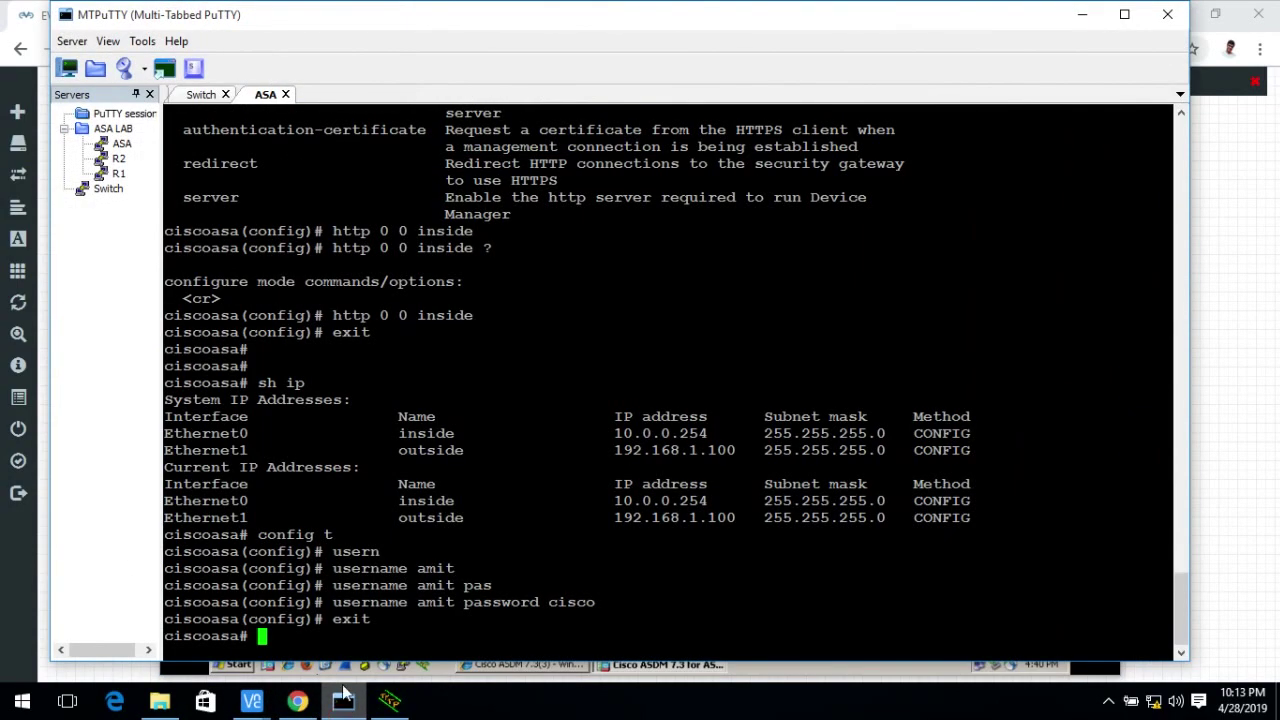
Configure interface Ethernet2 with 11.11.11.1 255.255.255.0, 'no shut', and 'nameif DMZ'.
type("config t")
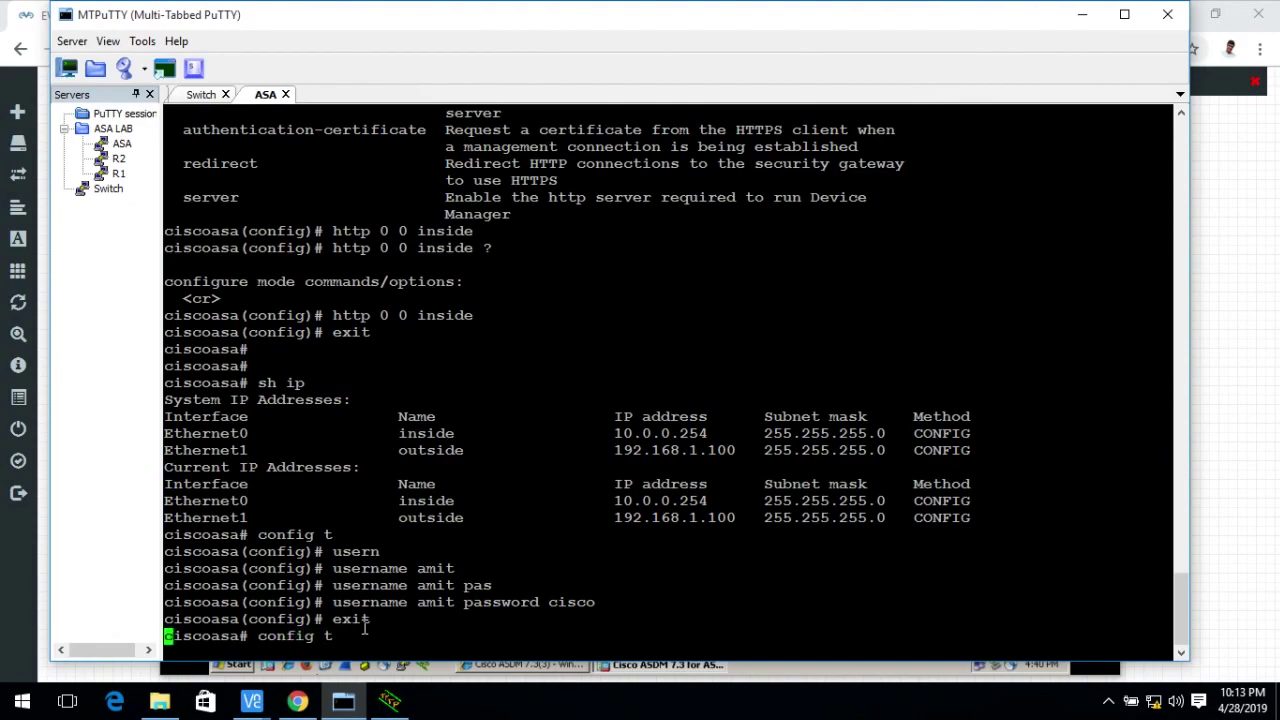
key("Return")
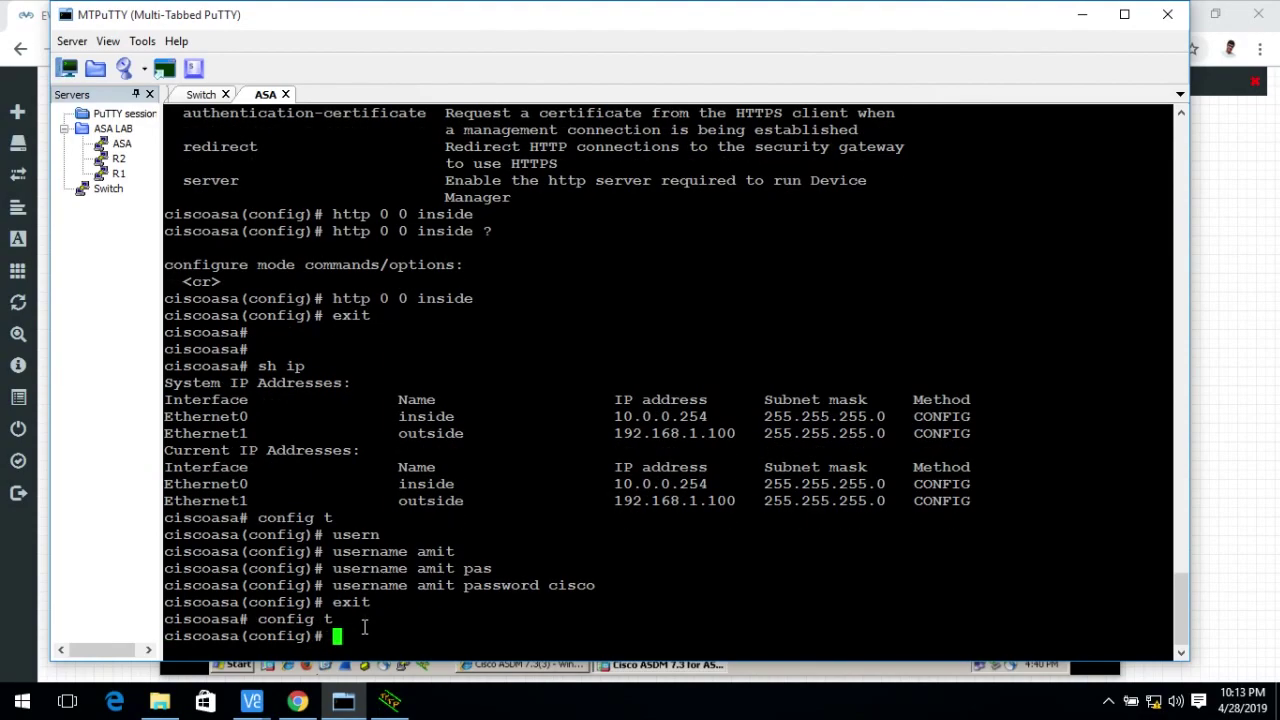
type("int eth2")
key("Return")
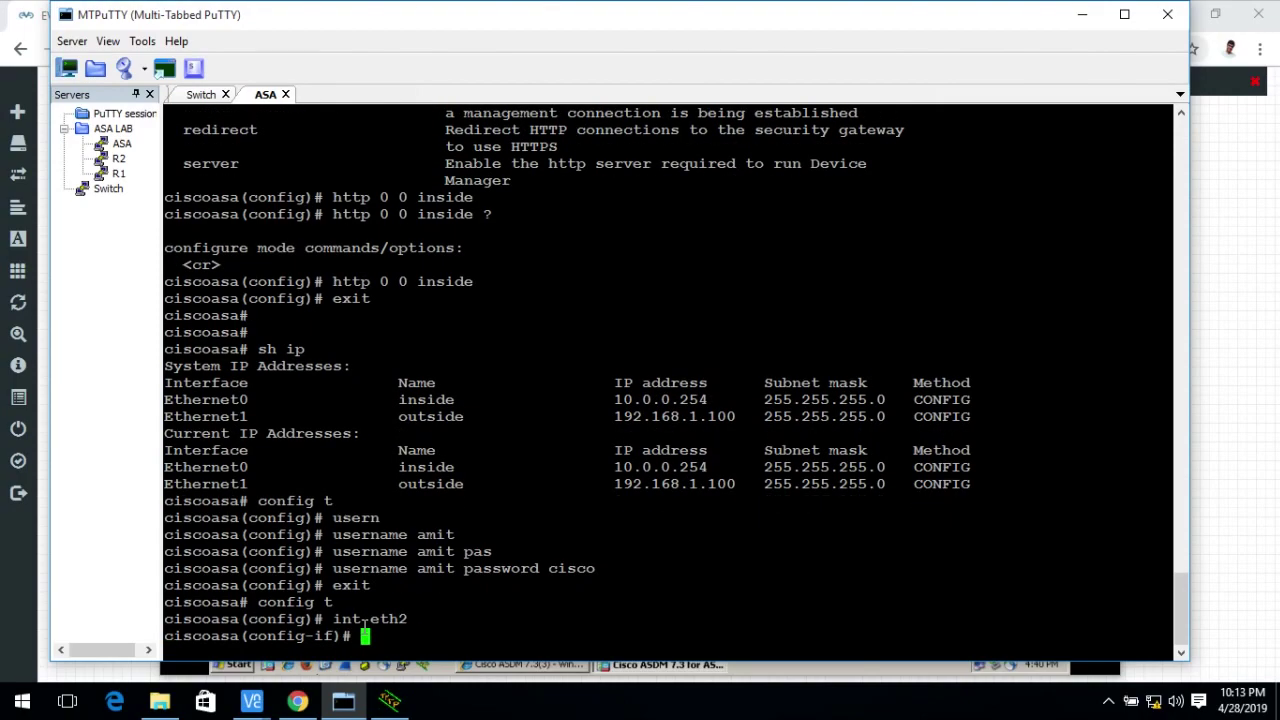
type("ip add 11.11.11.1 255.255.255.0")
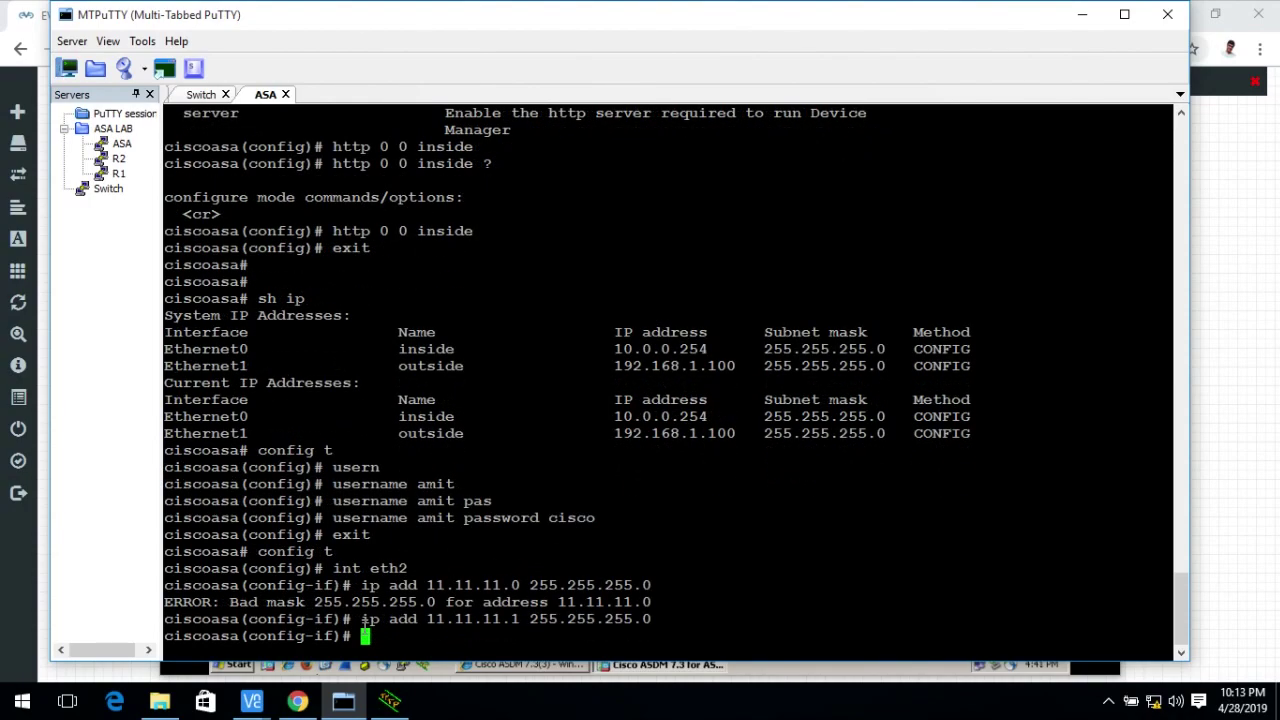
type("no shut")
key("Return")
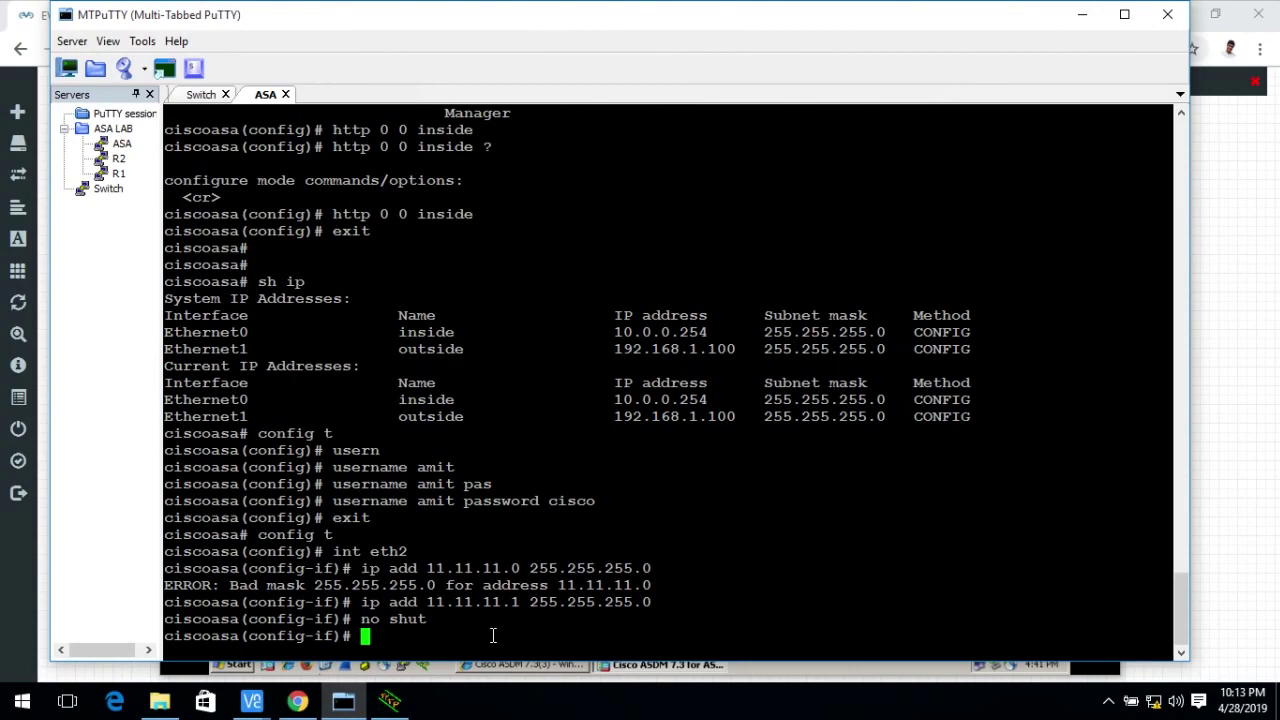
type("nameif ")
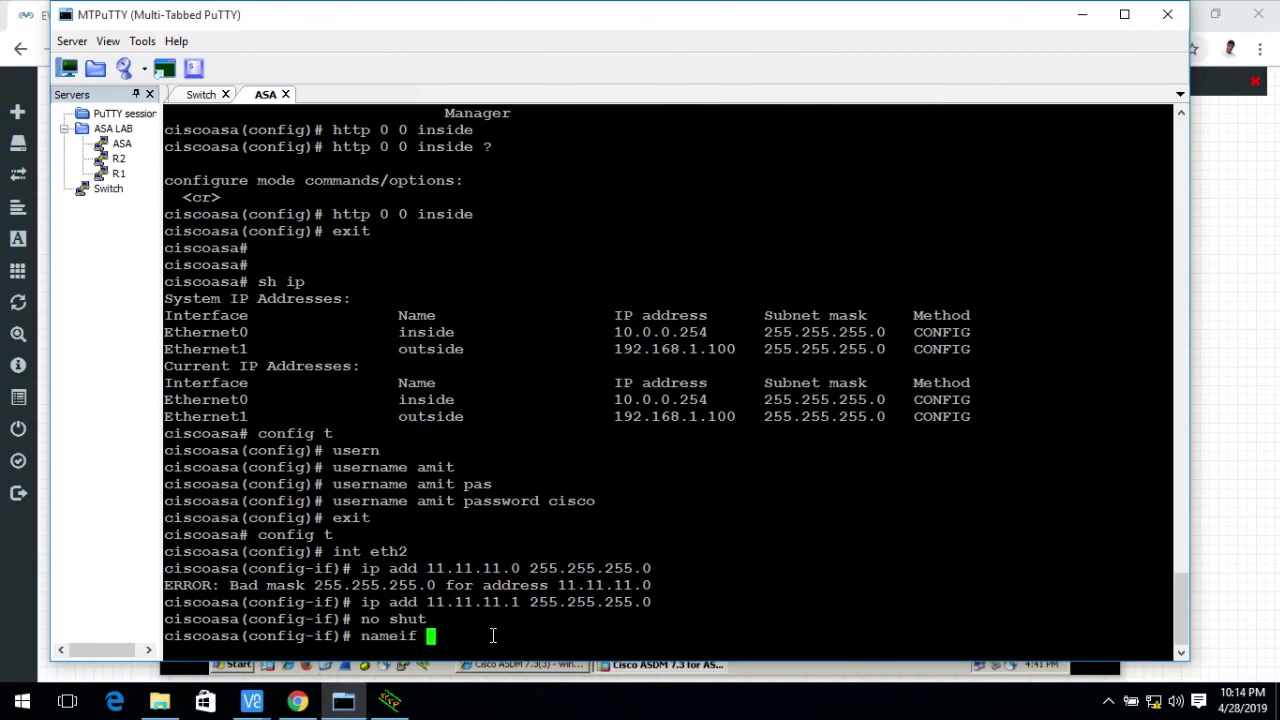
type("DMZ")
key("Return")
key("Return")
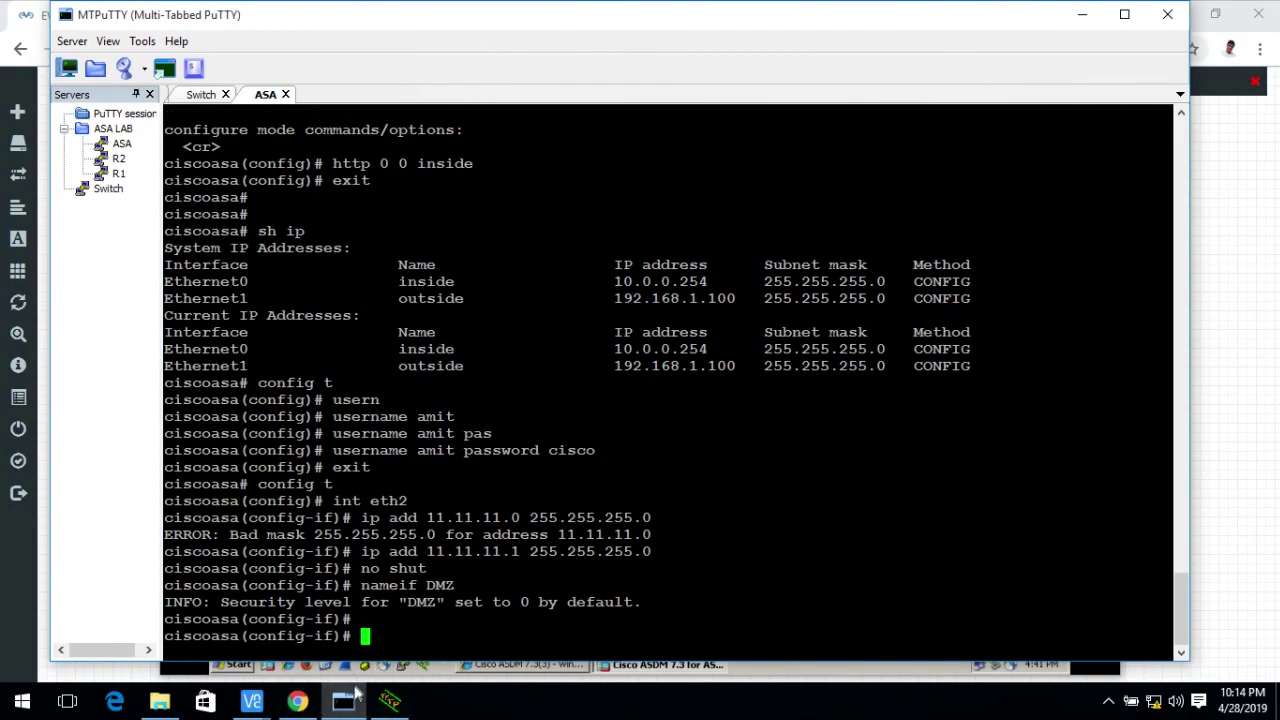
left_click(310, 705)
Refresh ASDM from the device so DMZ (11.11.11.1/24) appears, then open Configuration > Interfaces.
left_click(302, 705)
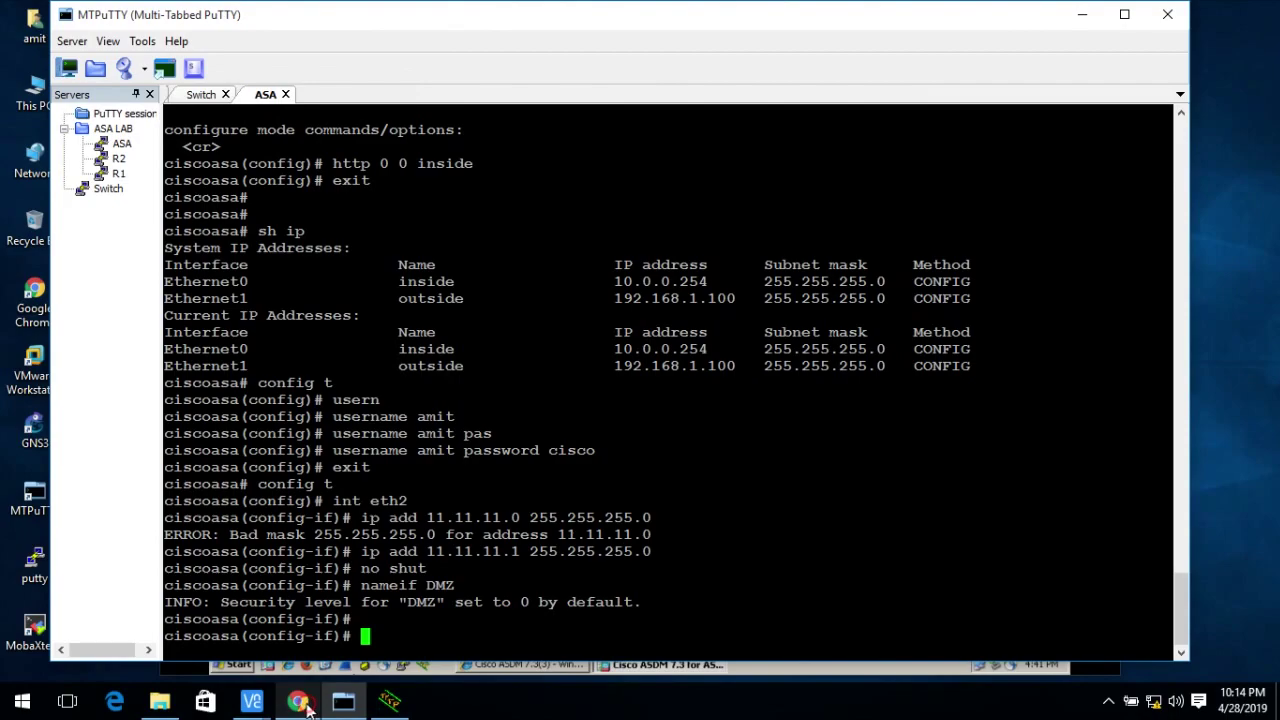
mouse_move(262, 708)
left_click(335, 650)
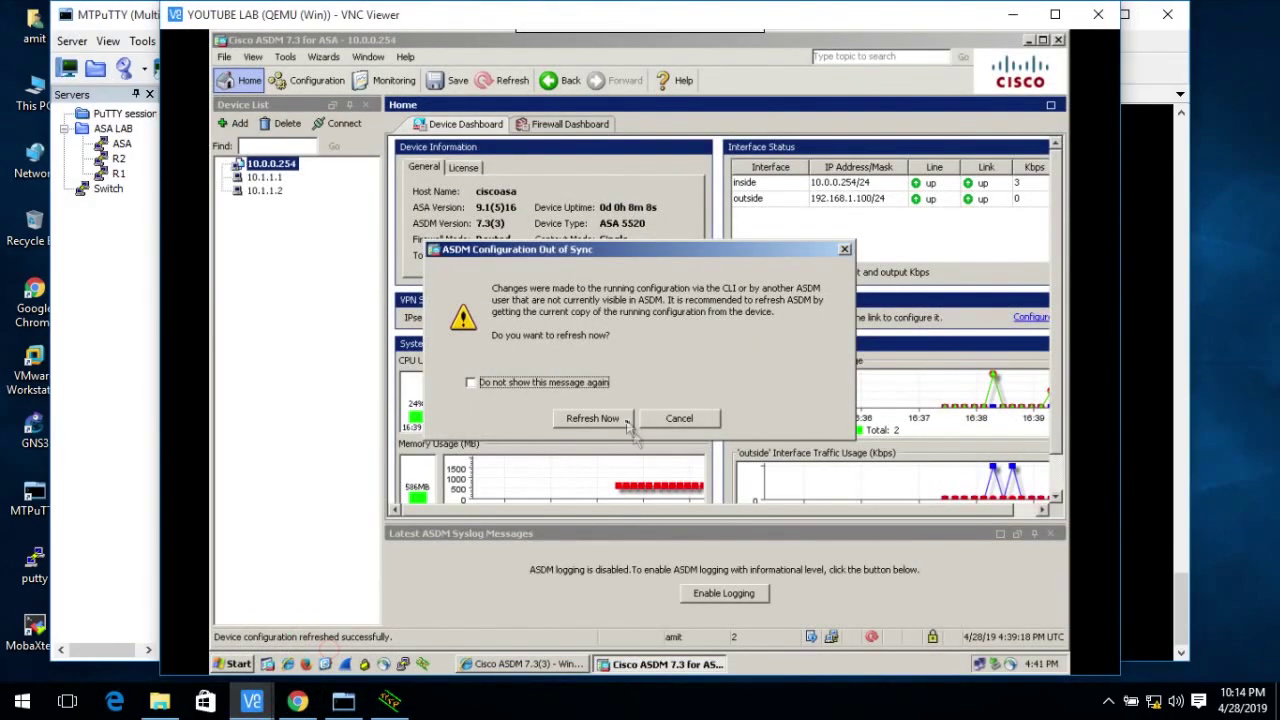
left_click(593, 419)
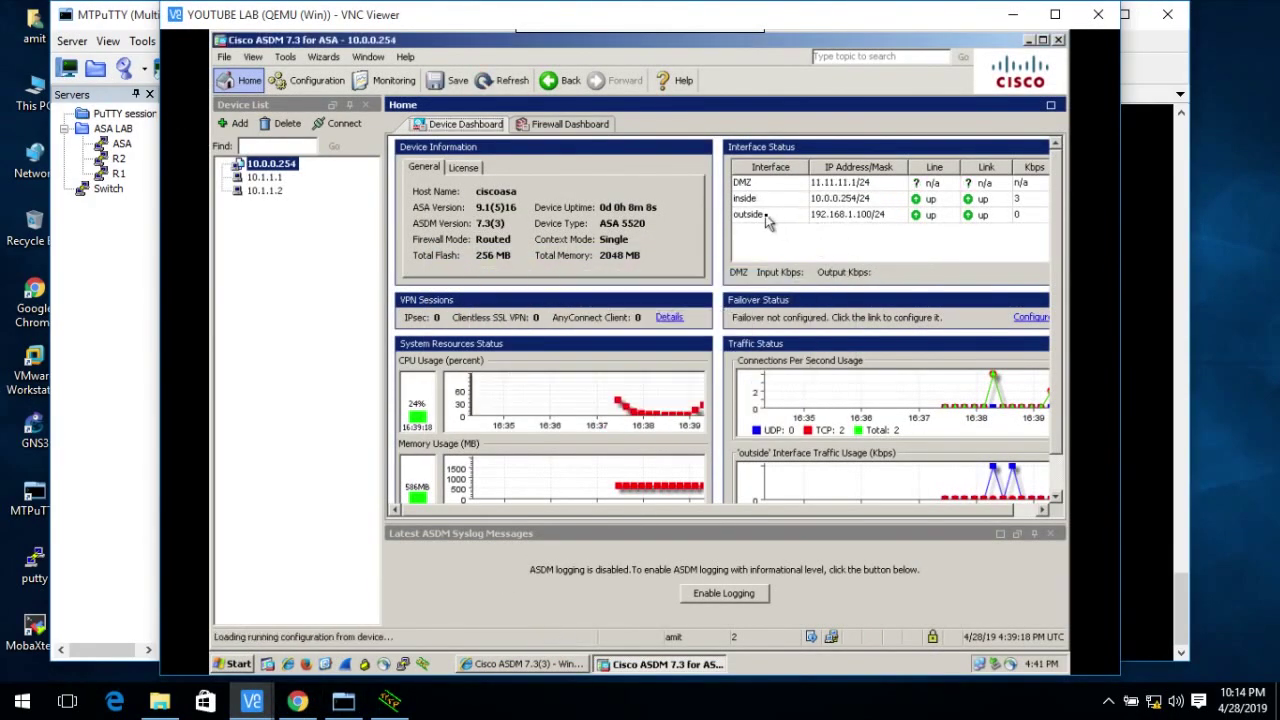
left_click(743, 185)
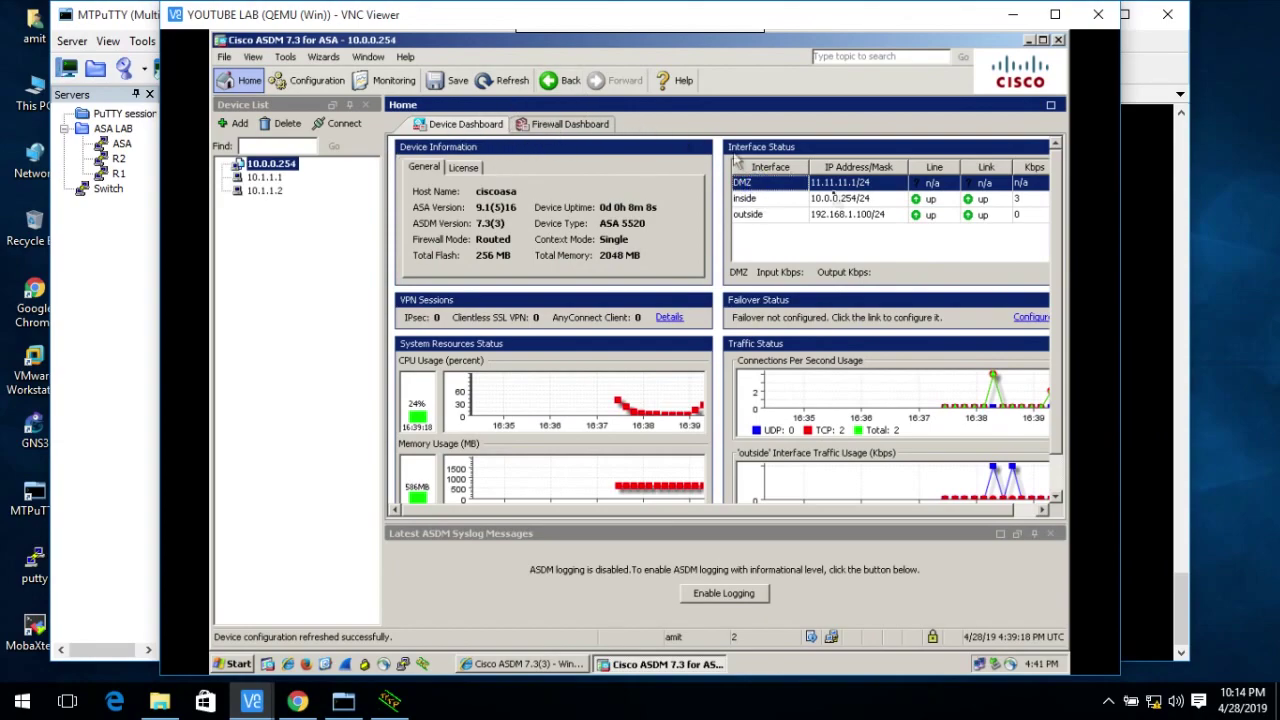
left_click(310, 80)
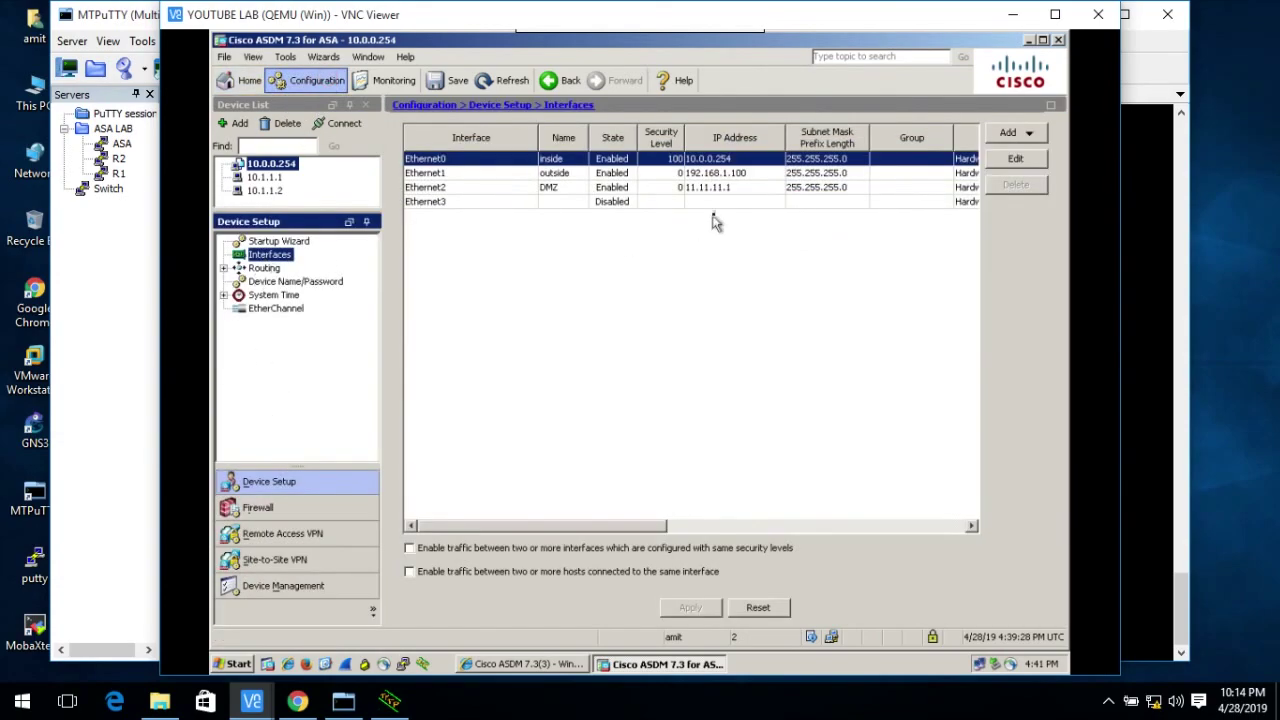
Set the Ethernet2 DMZ interface's security level to 50, accept the warning, and apply it to the ASA.
left_click(607, 190)
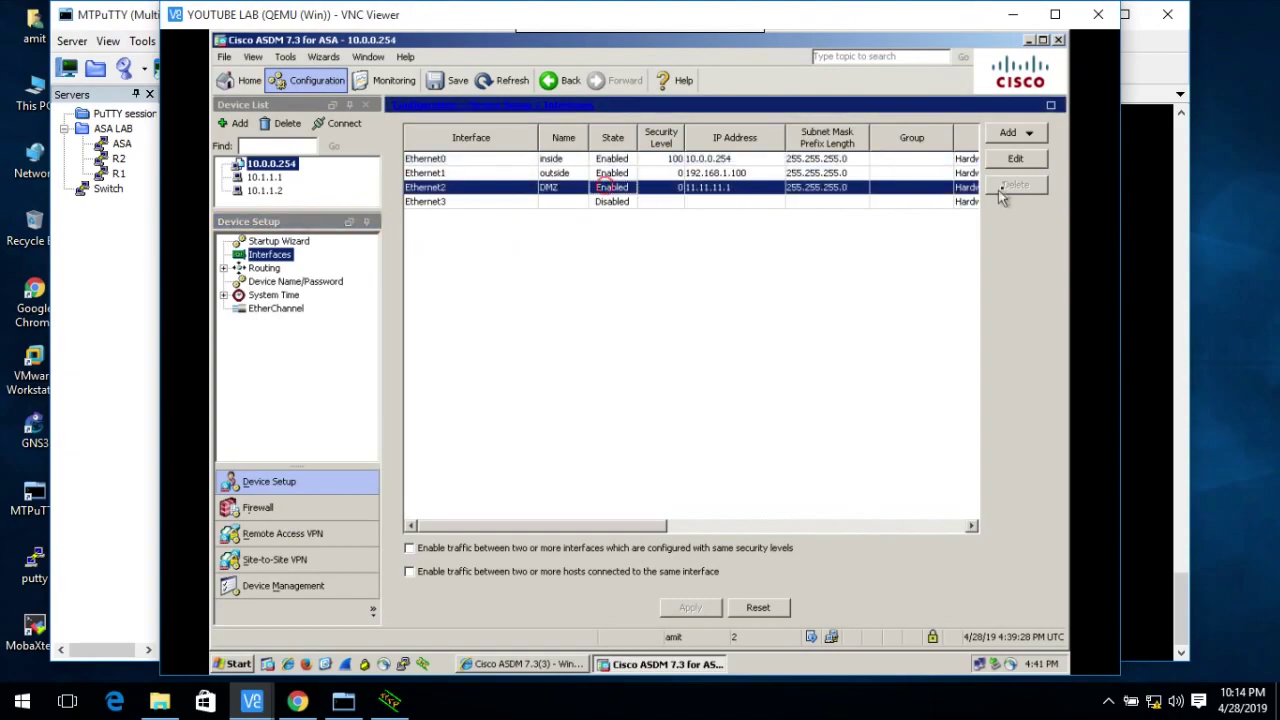
left_click(1013, 158)
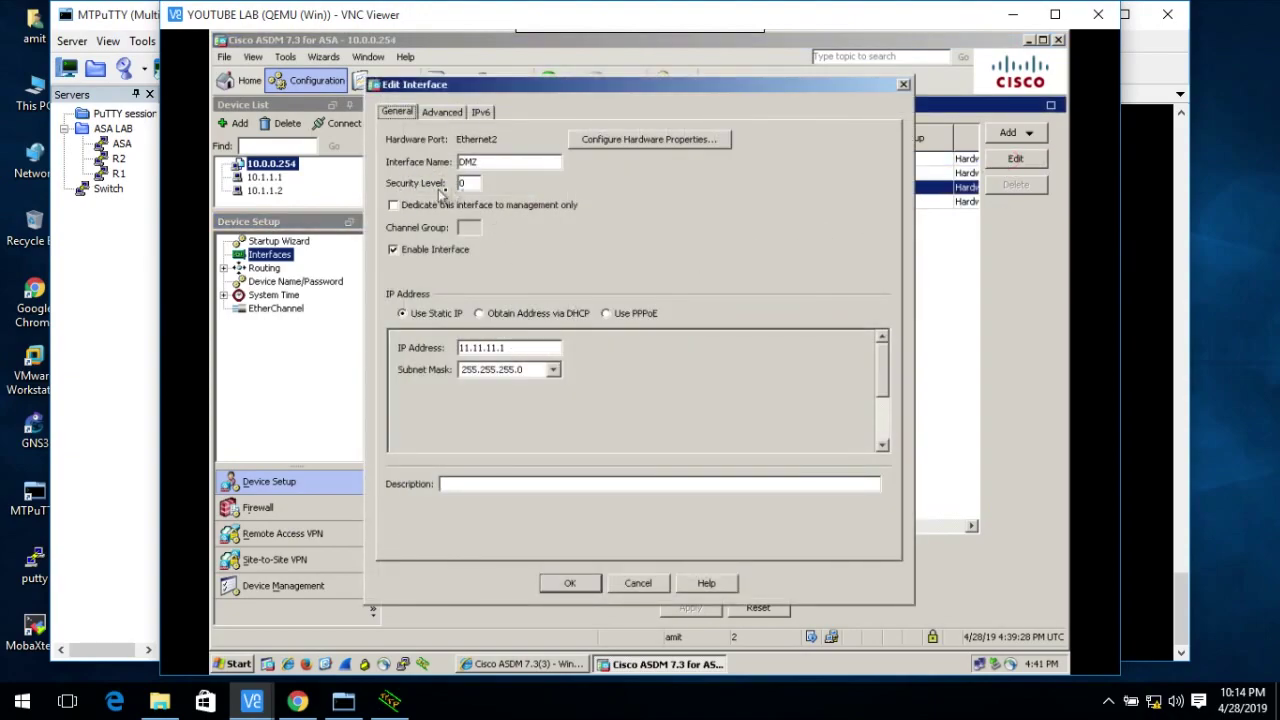
left_click(472, 186)
left_click(569, 583)
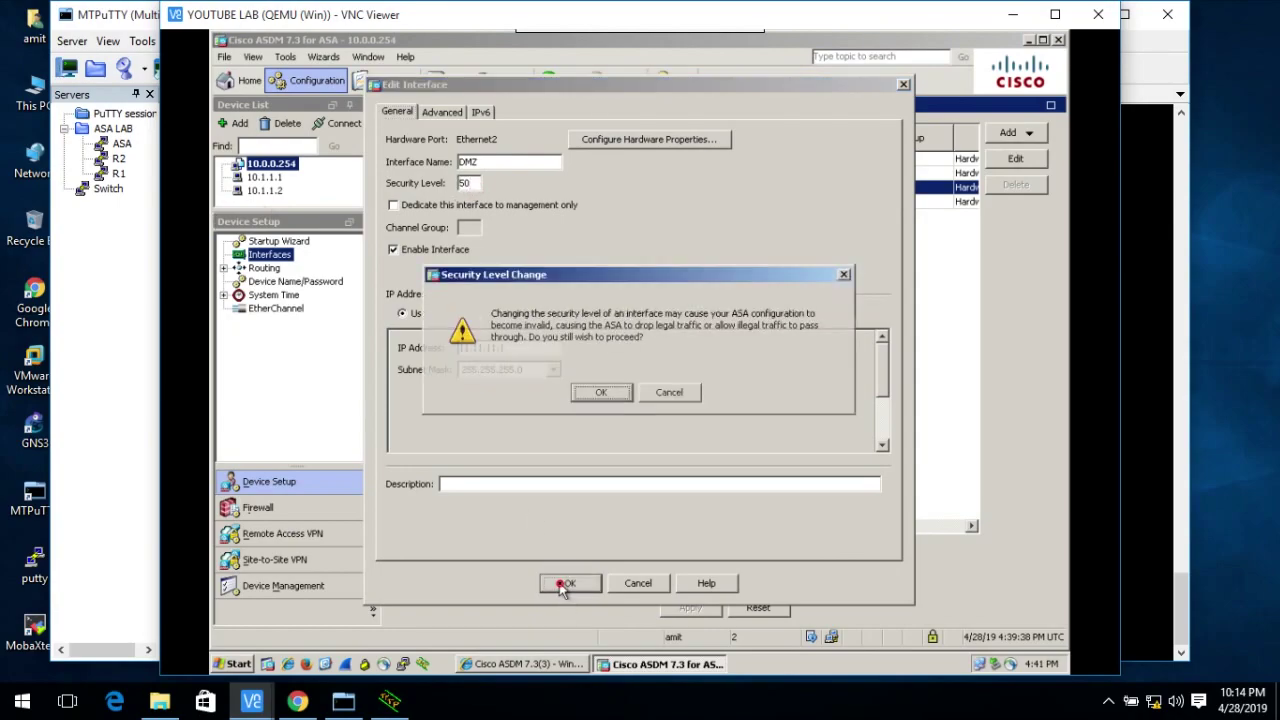
left_click(594, 396)
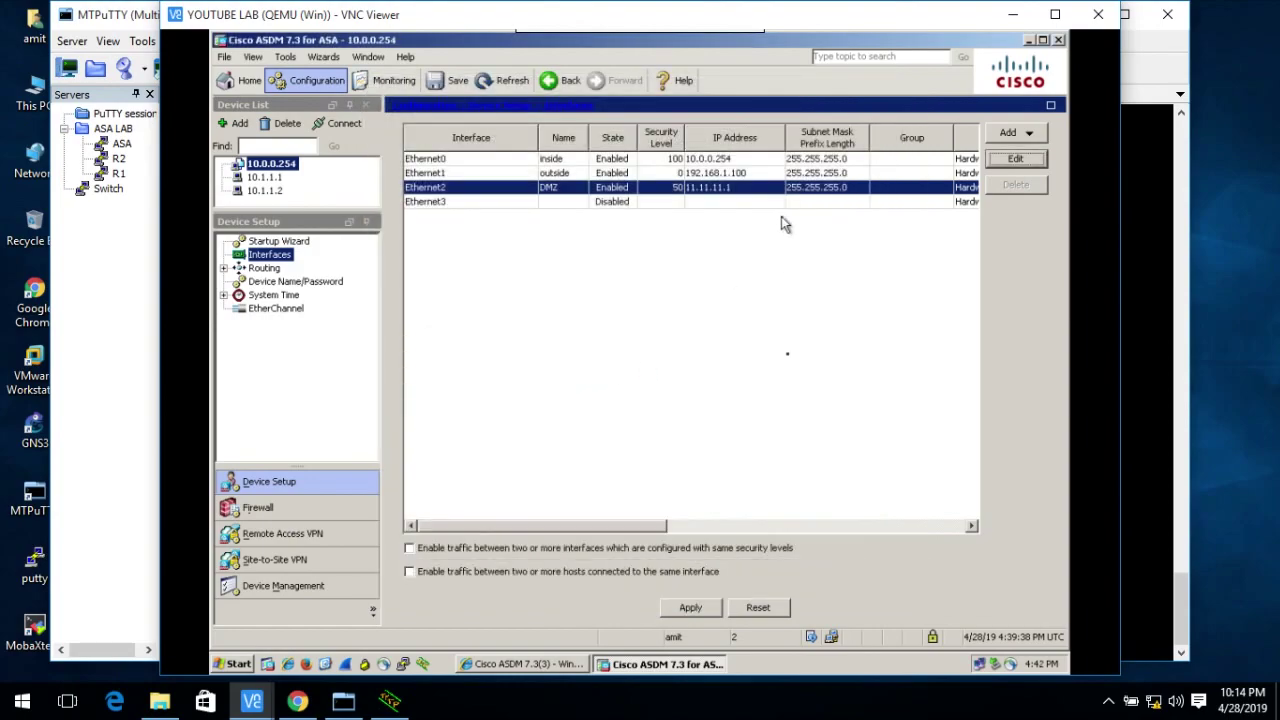
left_click(680, 608)
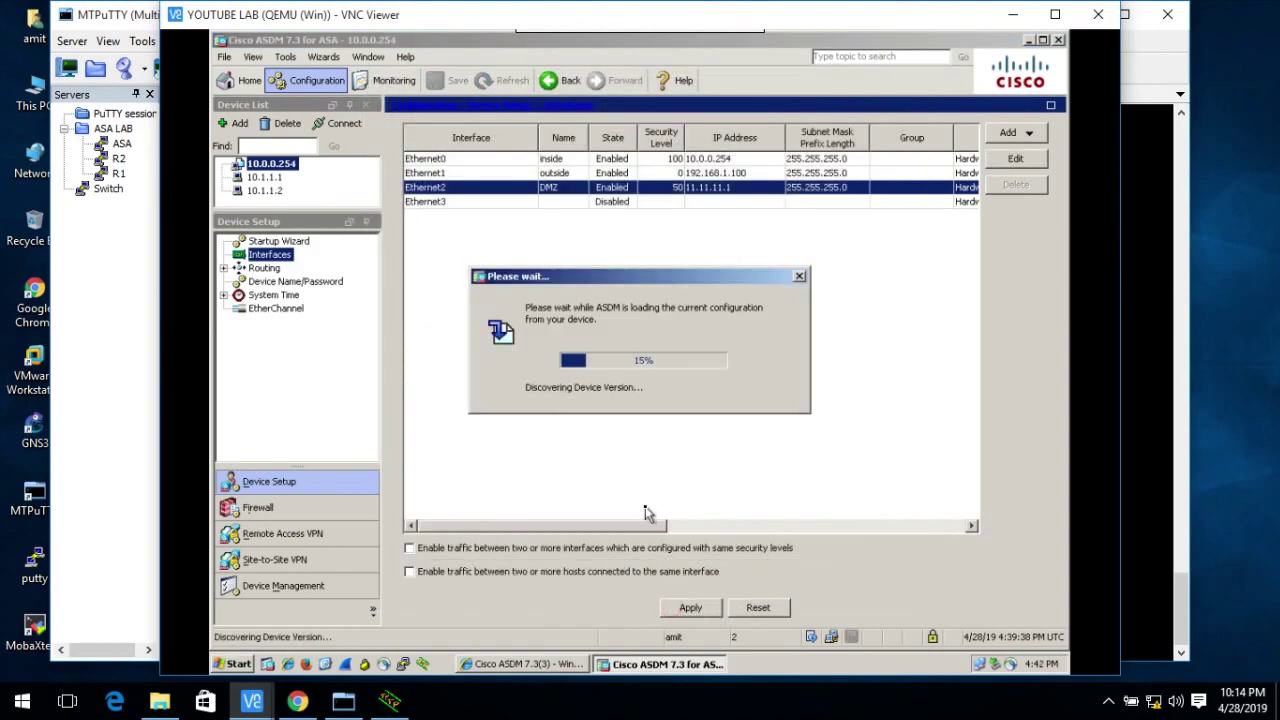